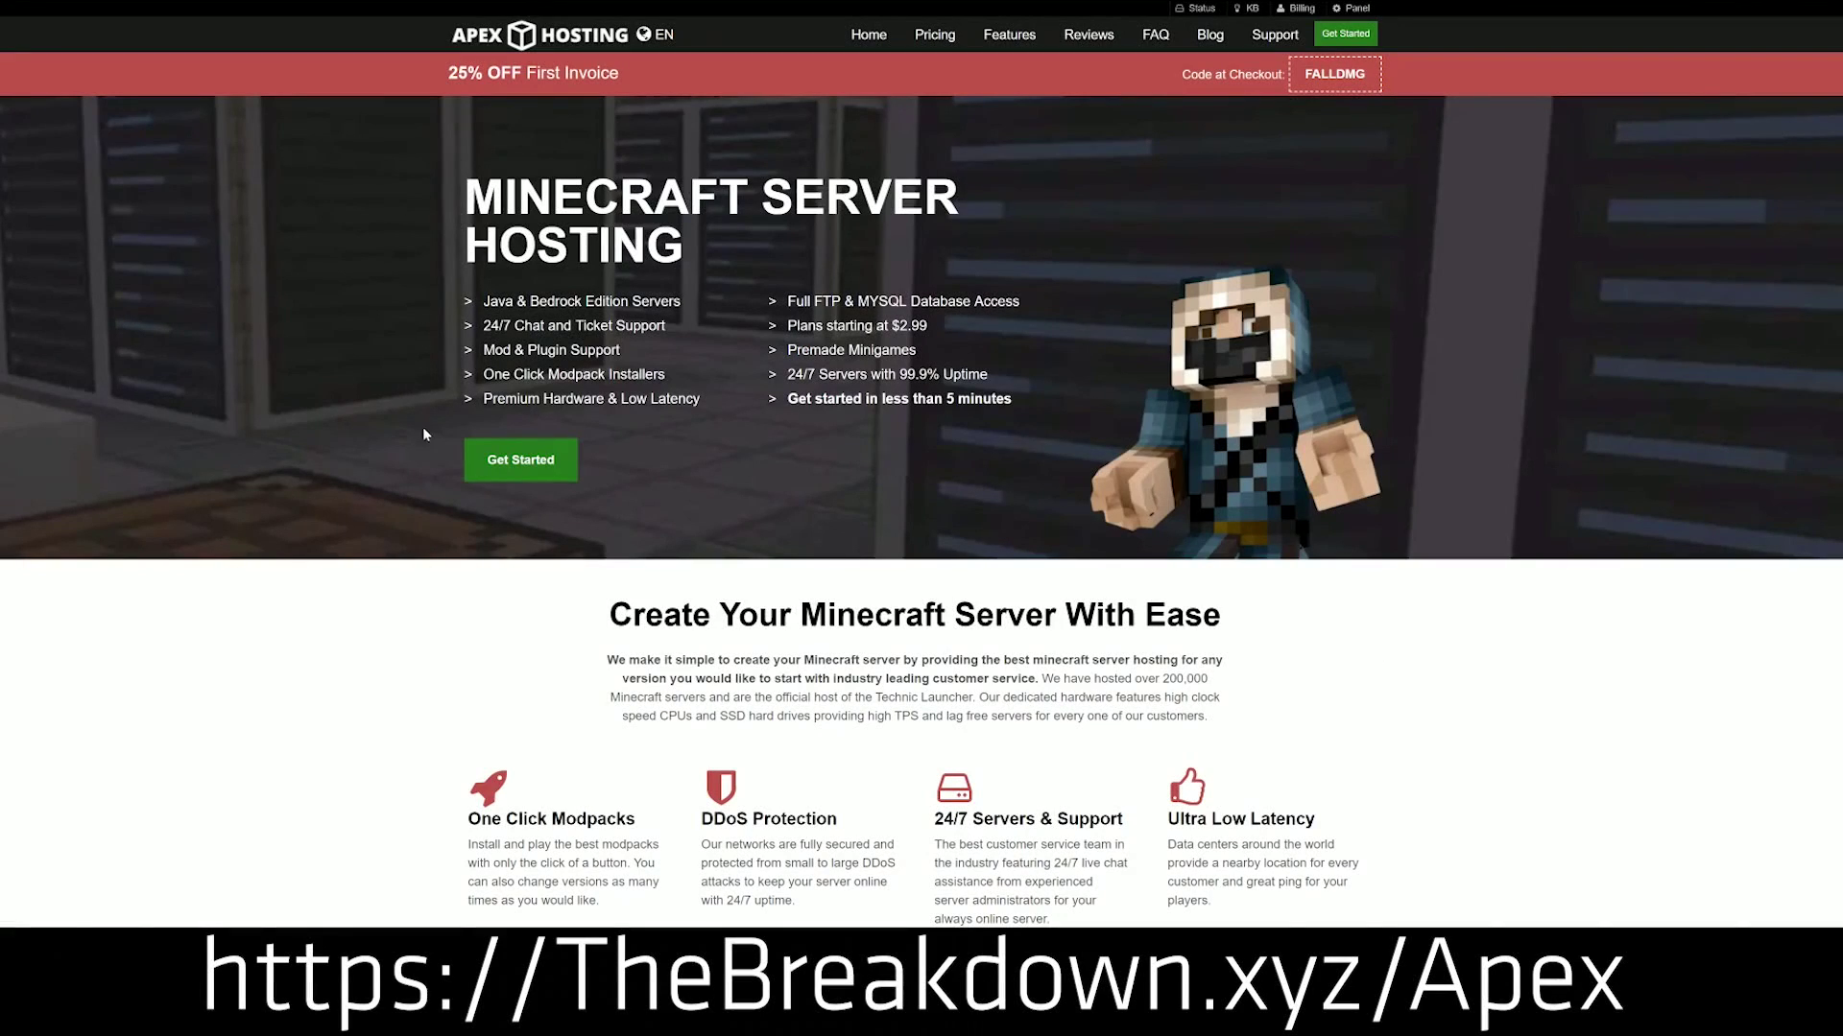
Review the server features listed on the Apex Hosting home page, including 24/7 support, automated backups and instant setup
{"action": "scroll", "coordinate": [725, 579], "scroll_direction": "down", "scroll_amount": 2}
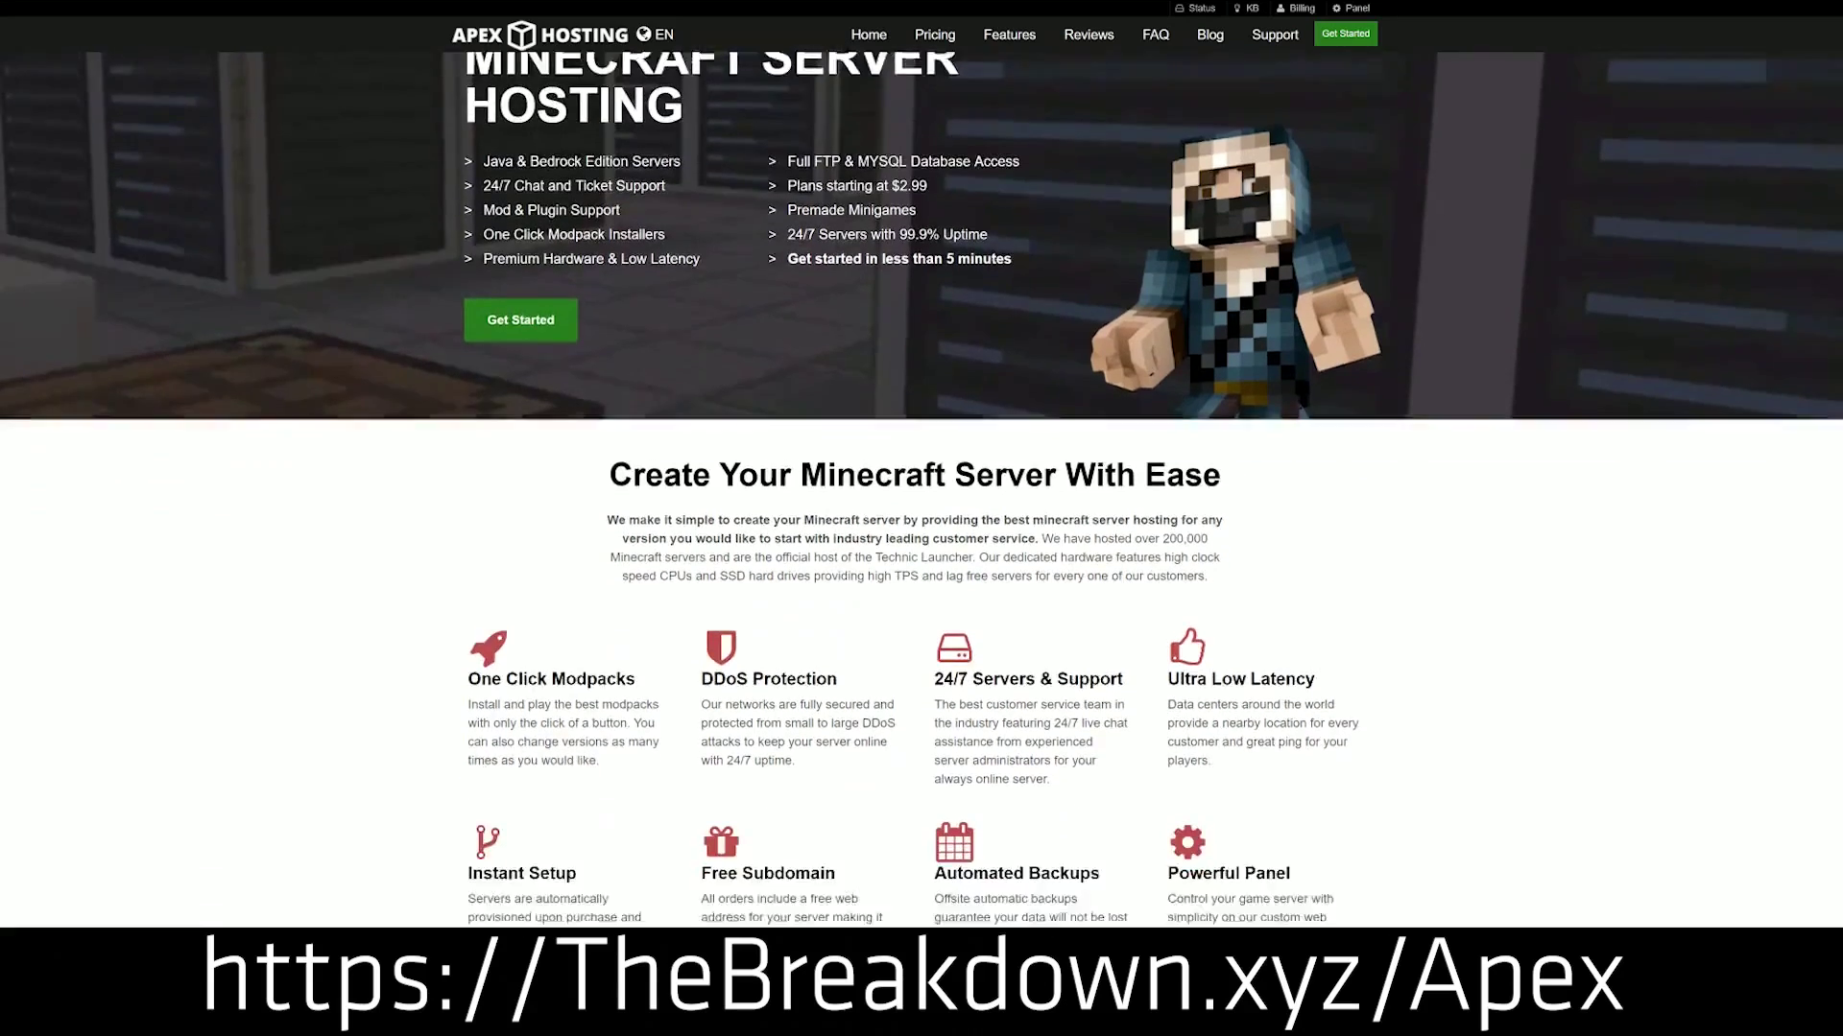
{"action": "scroll", "coordinate": [700, 363], "scroll_direction": "down", "scroll_amount": 3}
{"action": "left_click_drag", "start_coordinate": [467, 430], "coordinate": [1129, 438]}
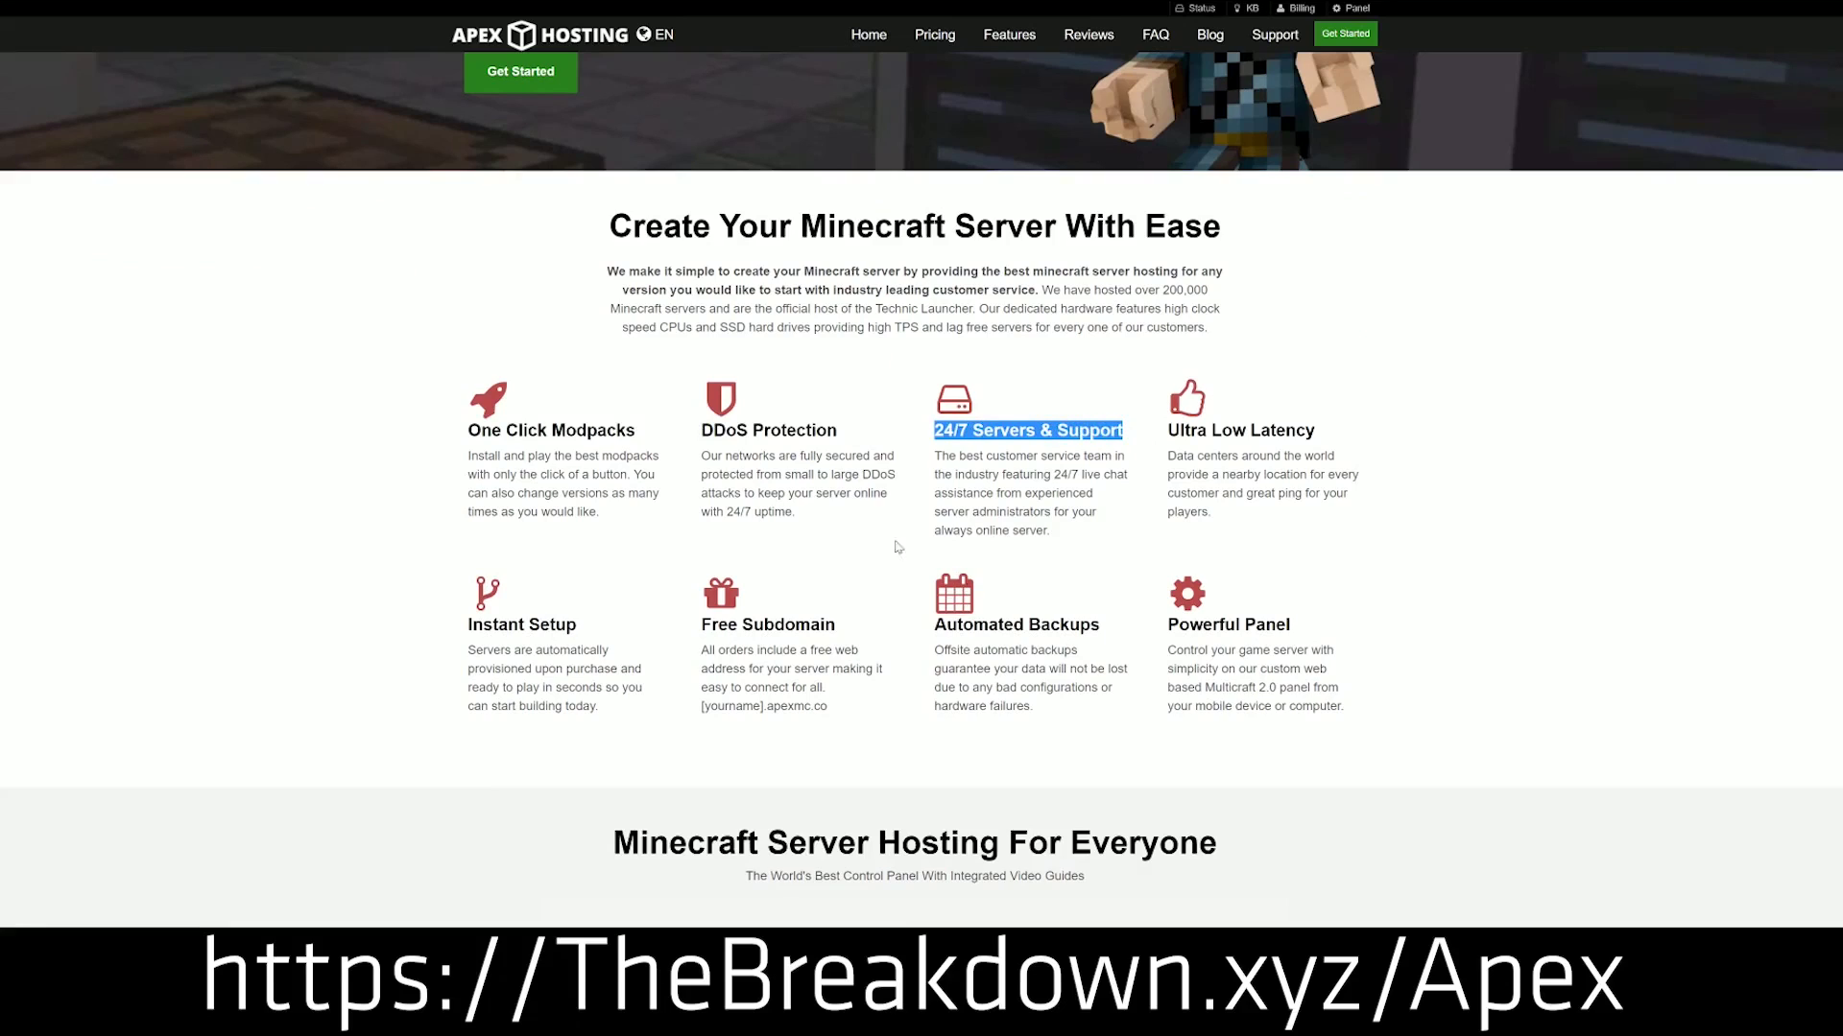
{"action": "left_click_drag", "start_coordinate": [932, 624], "coordinate": [1156, 624]}
{"action": "left_click", "coordinate": [852, 631]}
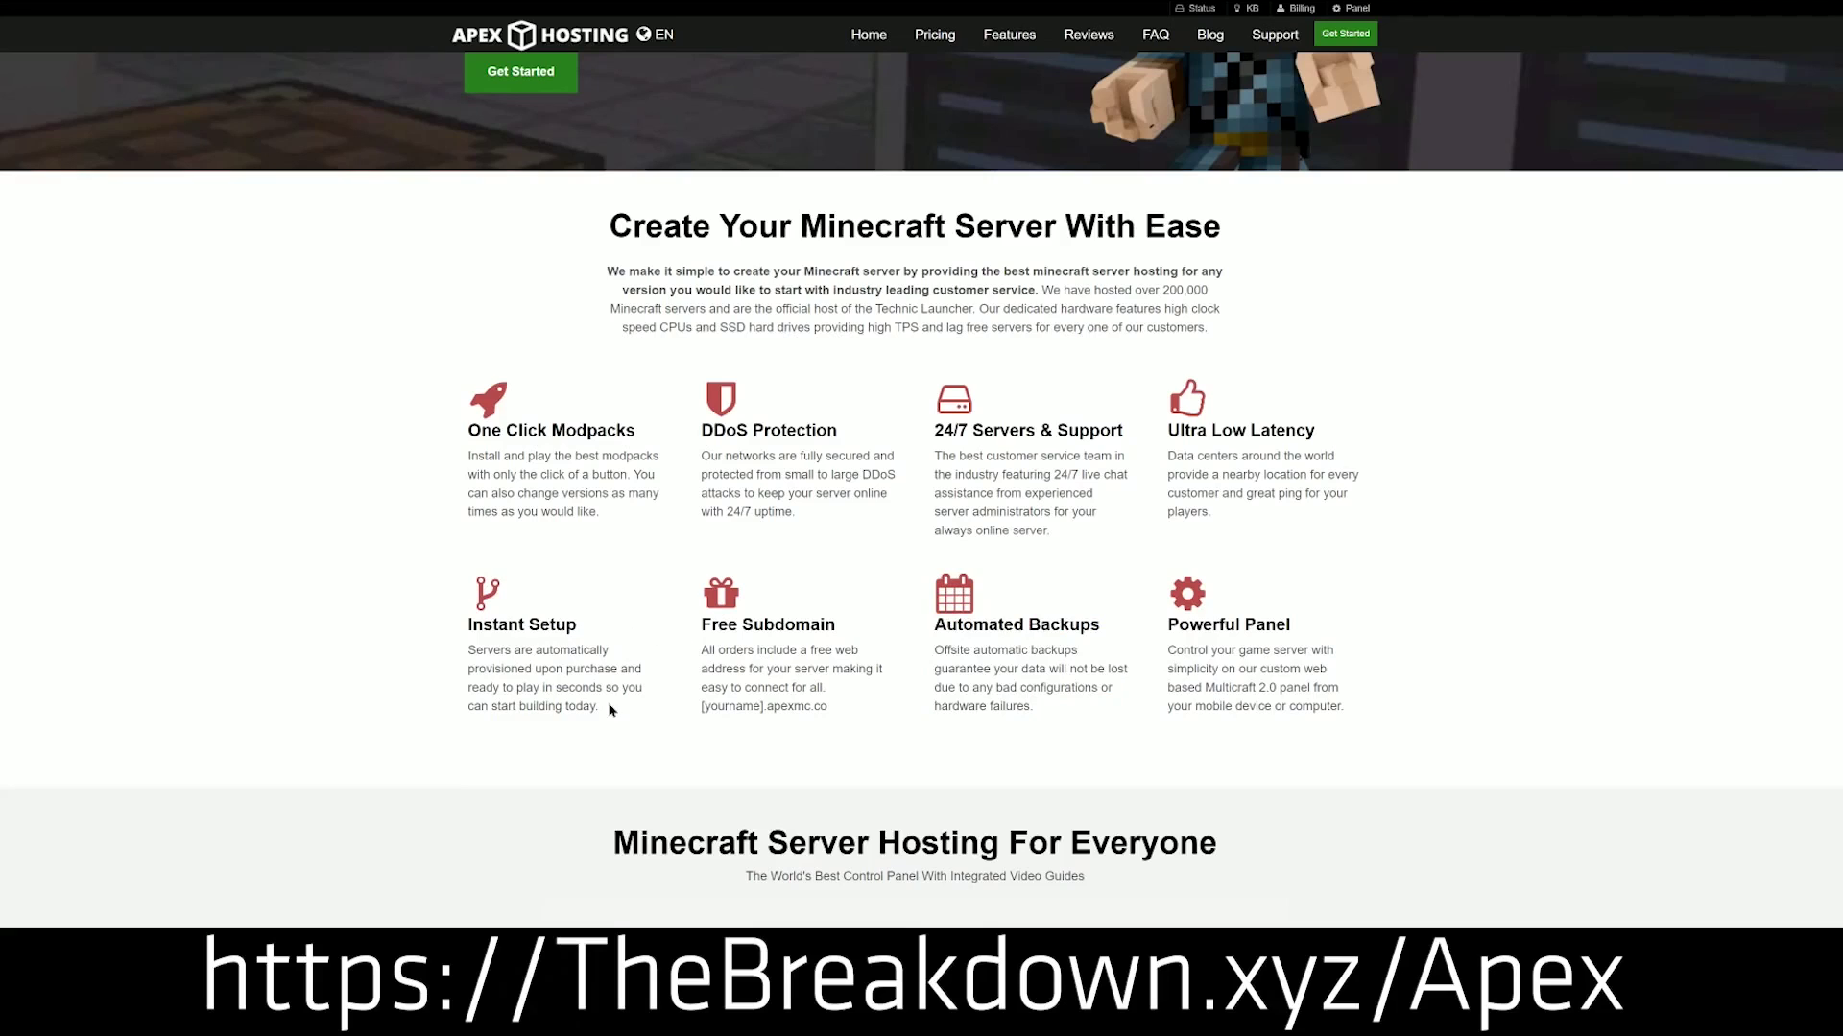
{"action": "left_click_drag", "start_coordinate": [609, 708], "coordinate": [471, 625]}
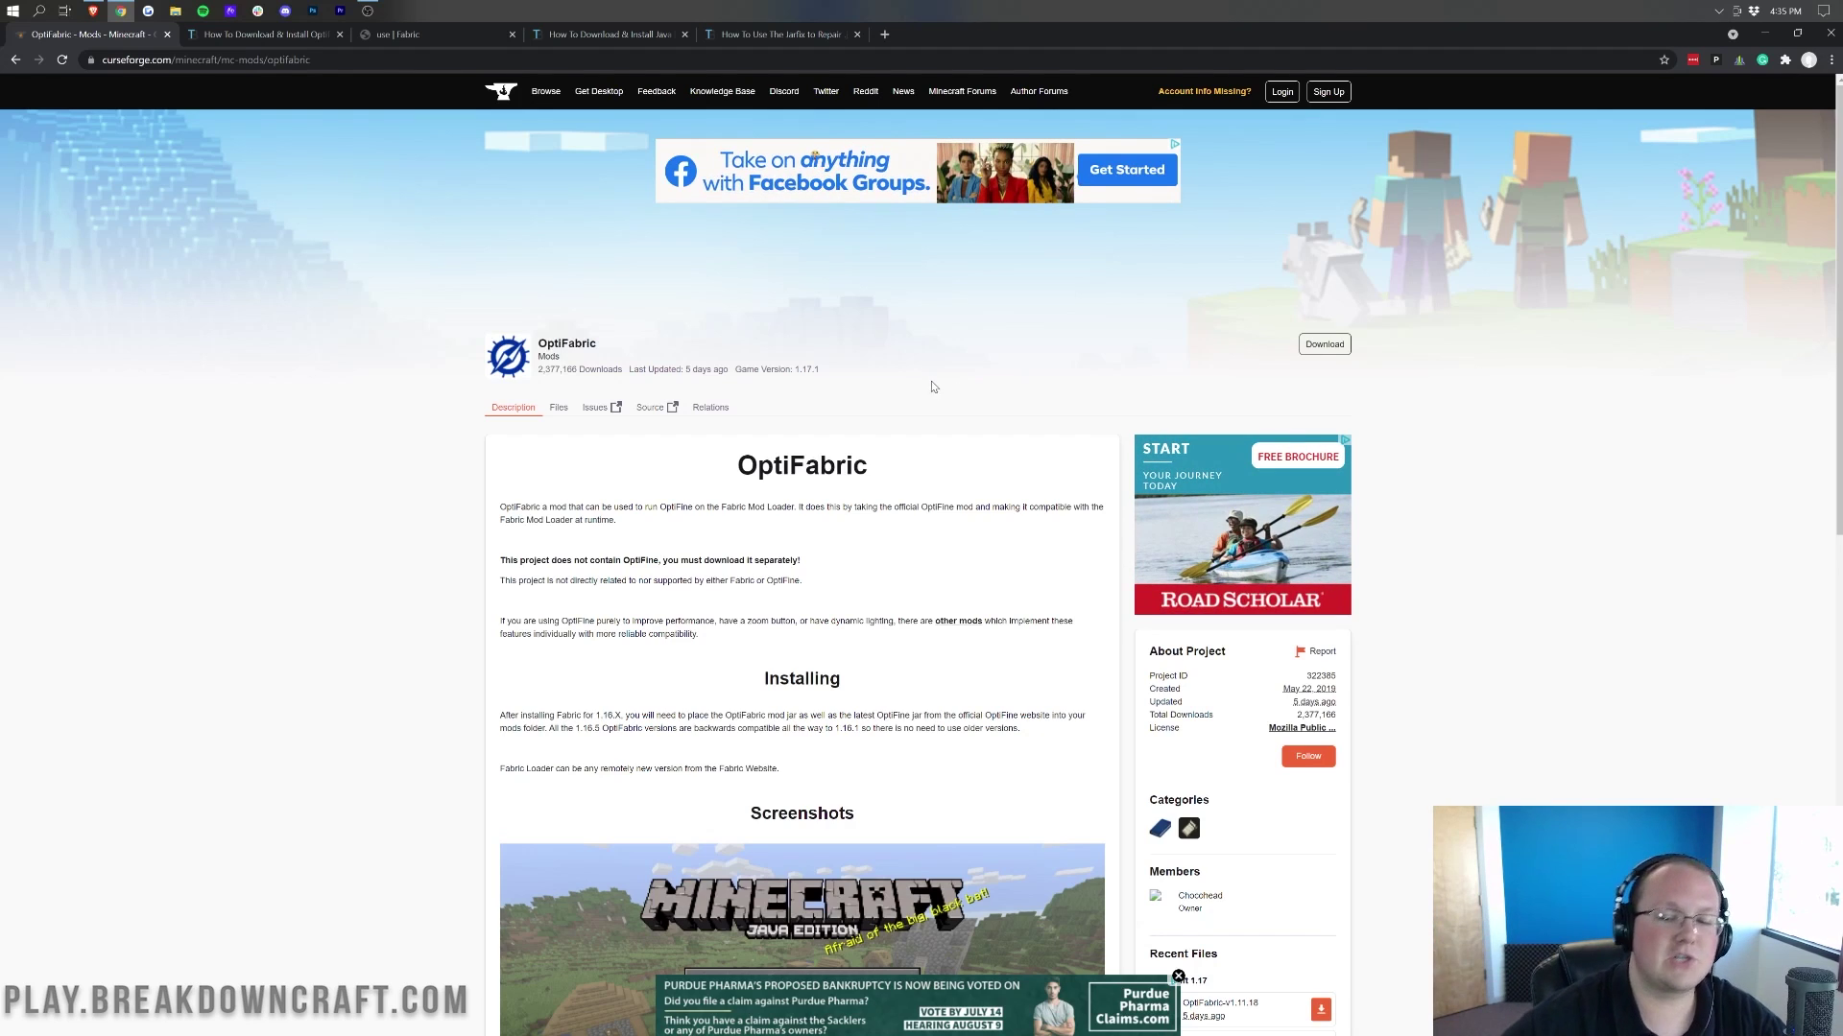
Download the recent OptiFabric-v1.11.18 file for Minecraft 1.17 from CurseForge and keep the jar
{"action": "scroll", "coordinate": [942, 396], "scroll_direction": "down", "scroll_amount": 6}
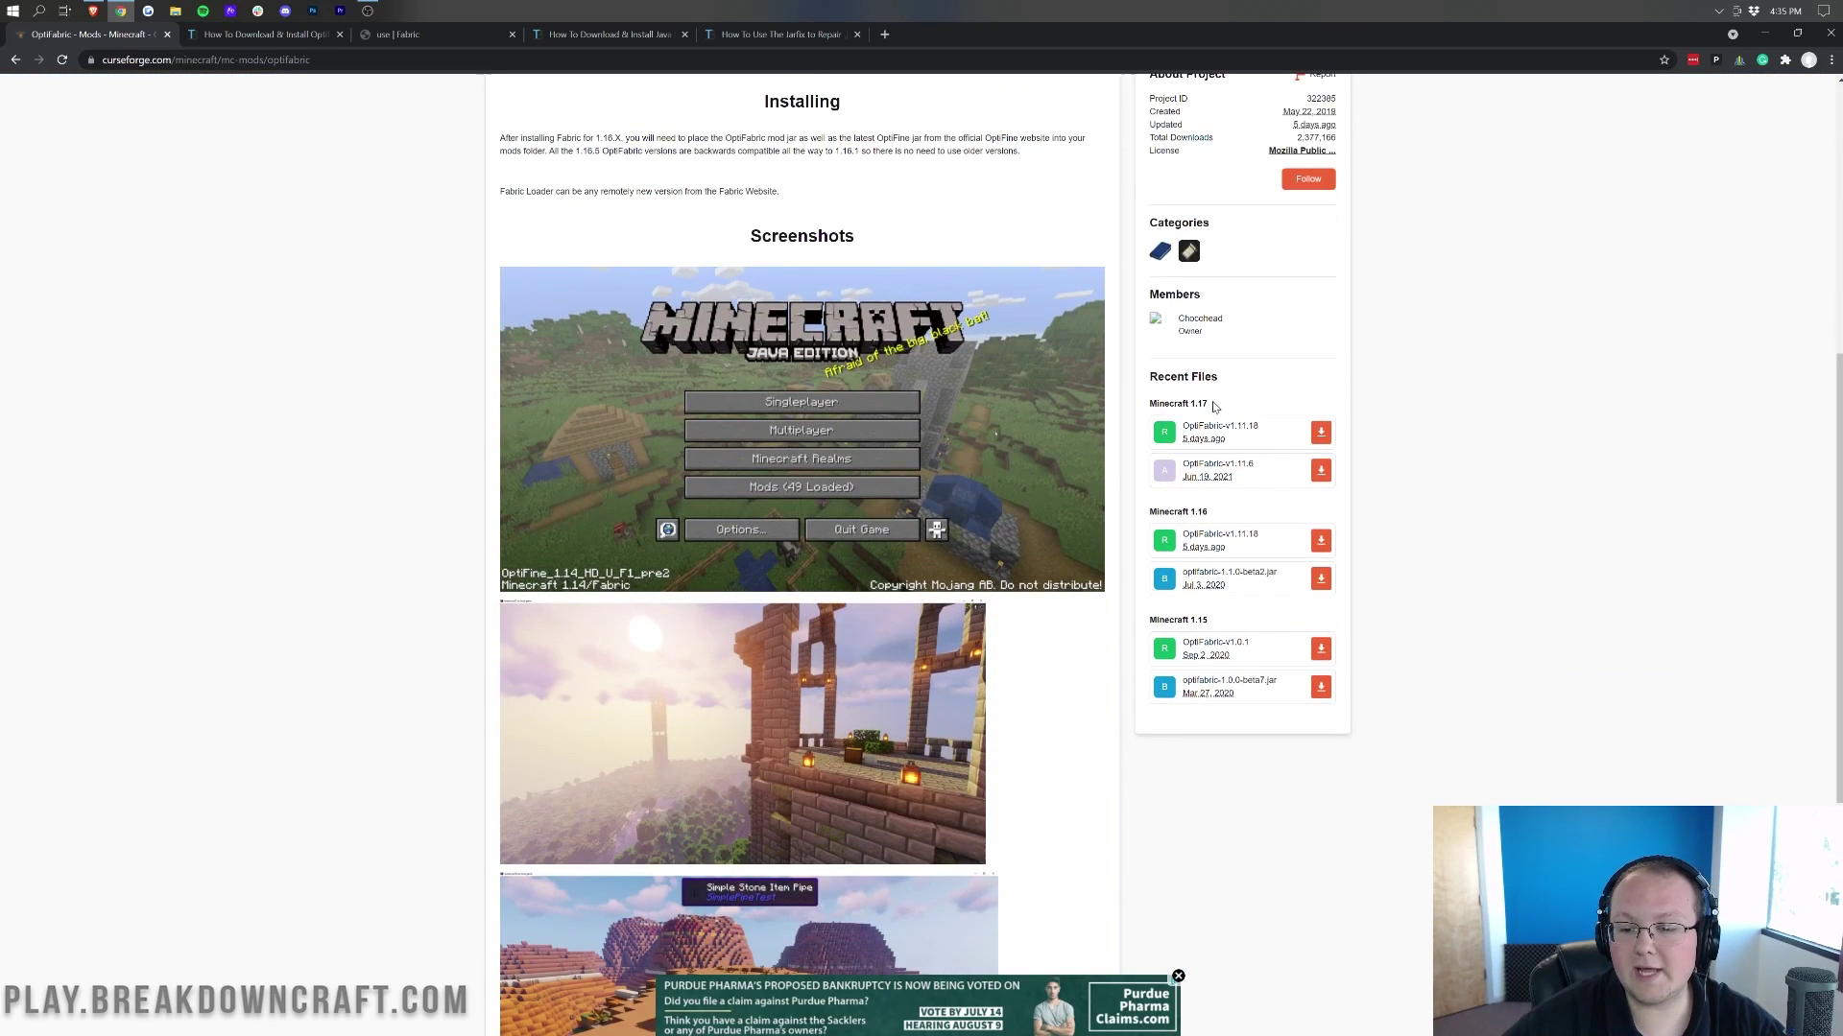
{"action": "left_click_drag", "start_coordinate": [1210, 403], "coordinate": [1139, 408]}
{"action": "left_click", "coordinate": [1139, 408]}
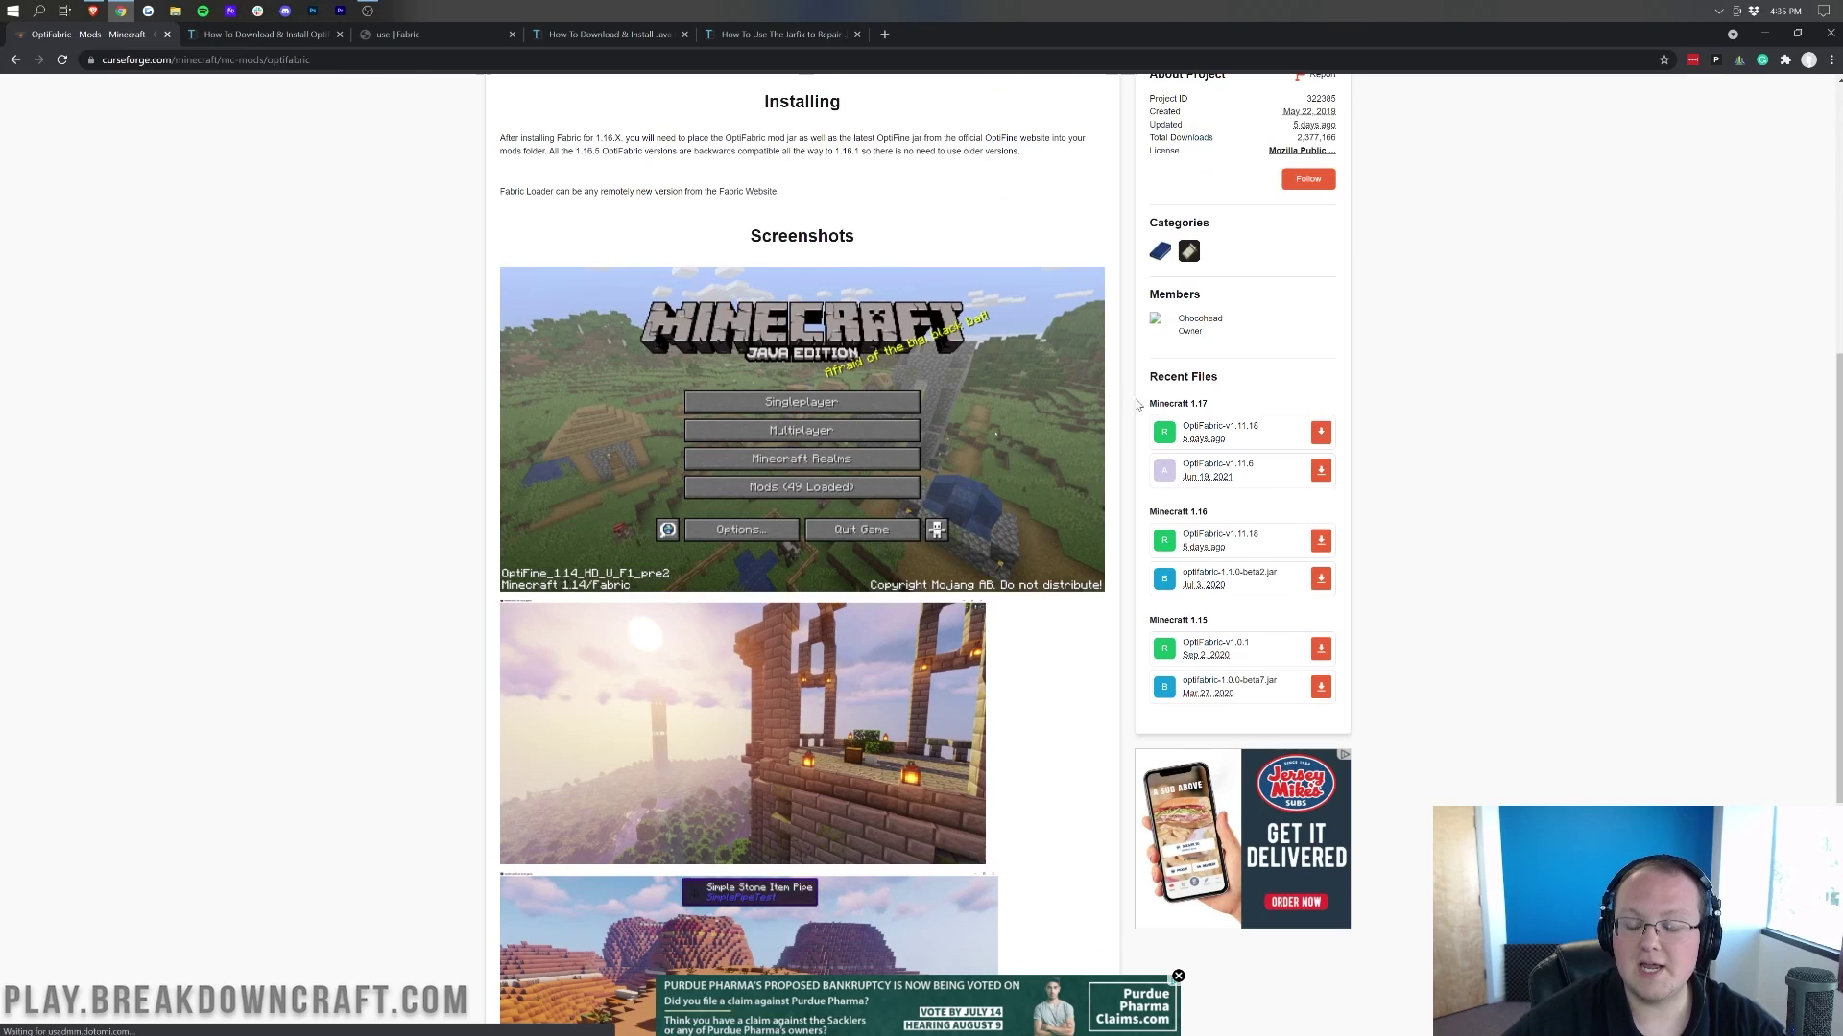
{"action": "left_click", "coordinate": [1317, 437]}
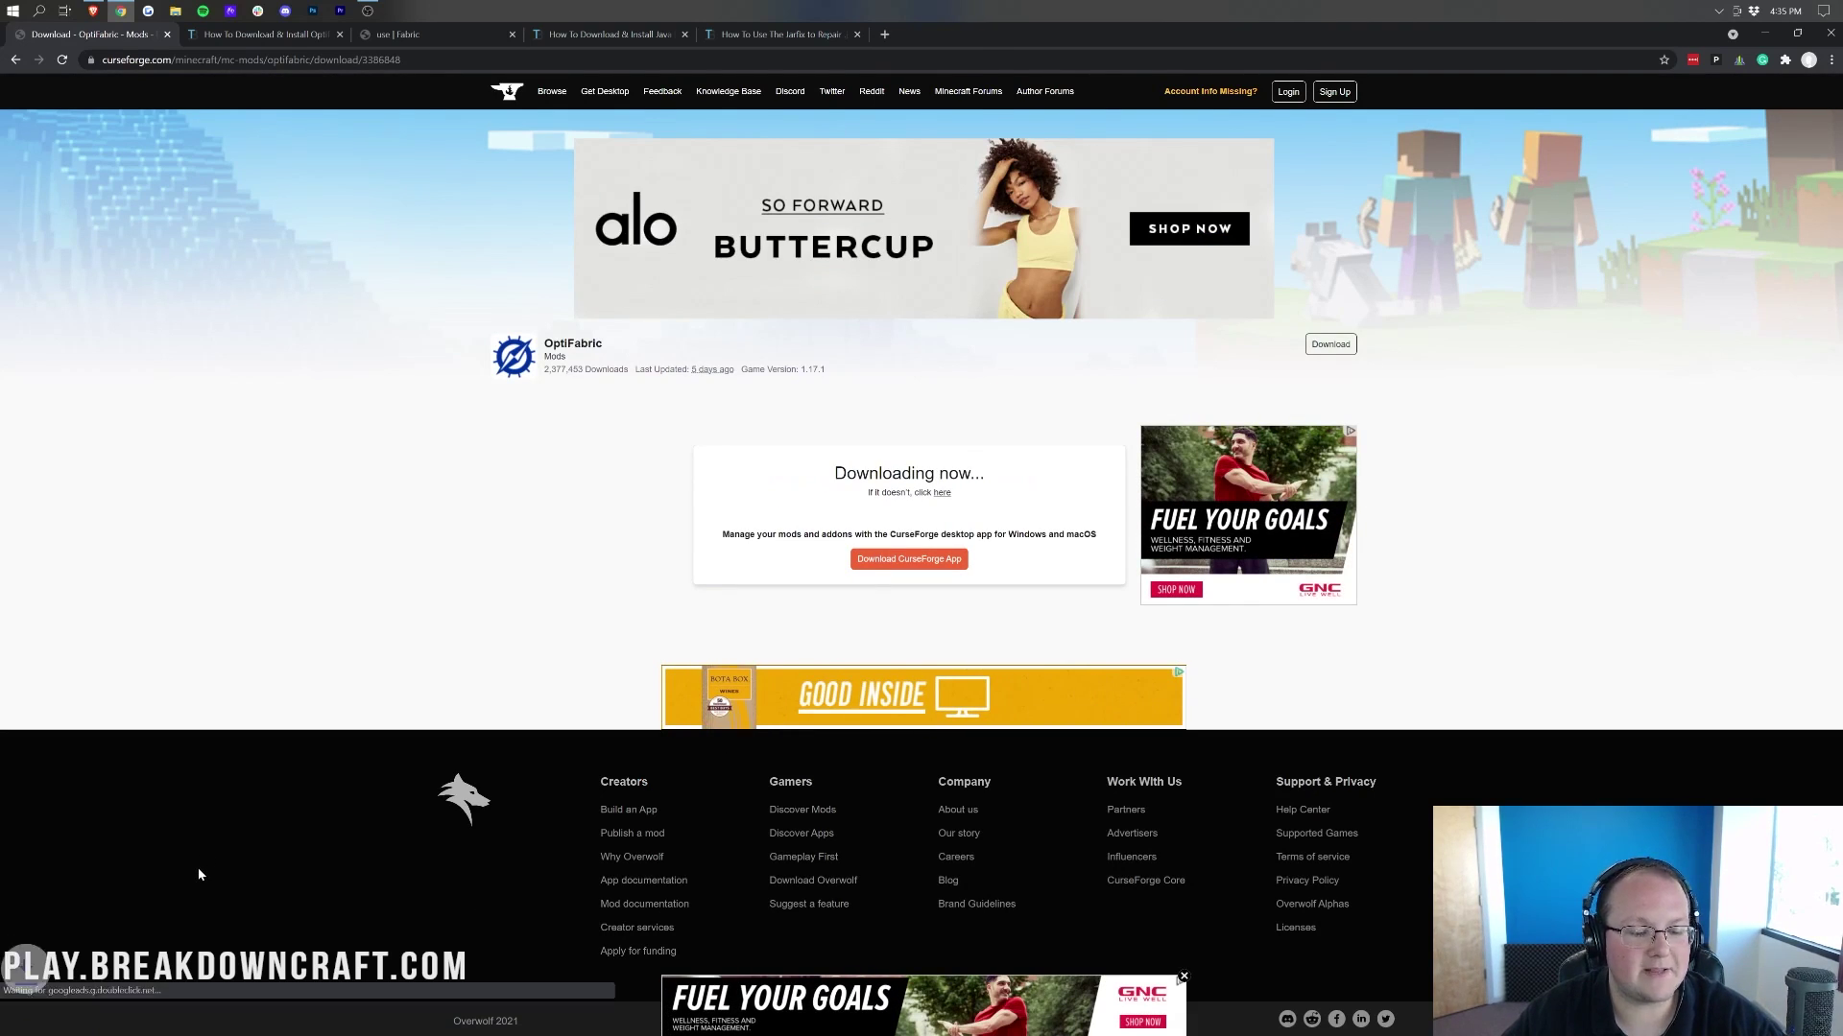
{"action": "left_click", "coordinate": [266, 1019]}
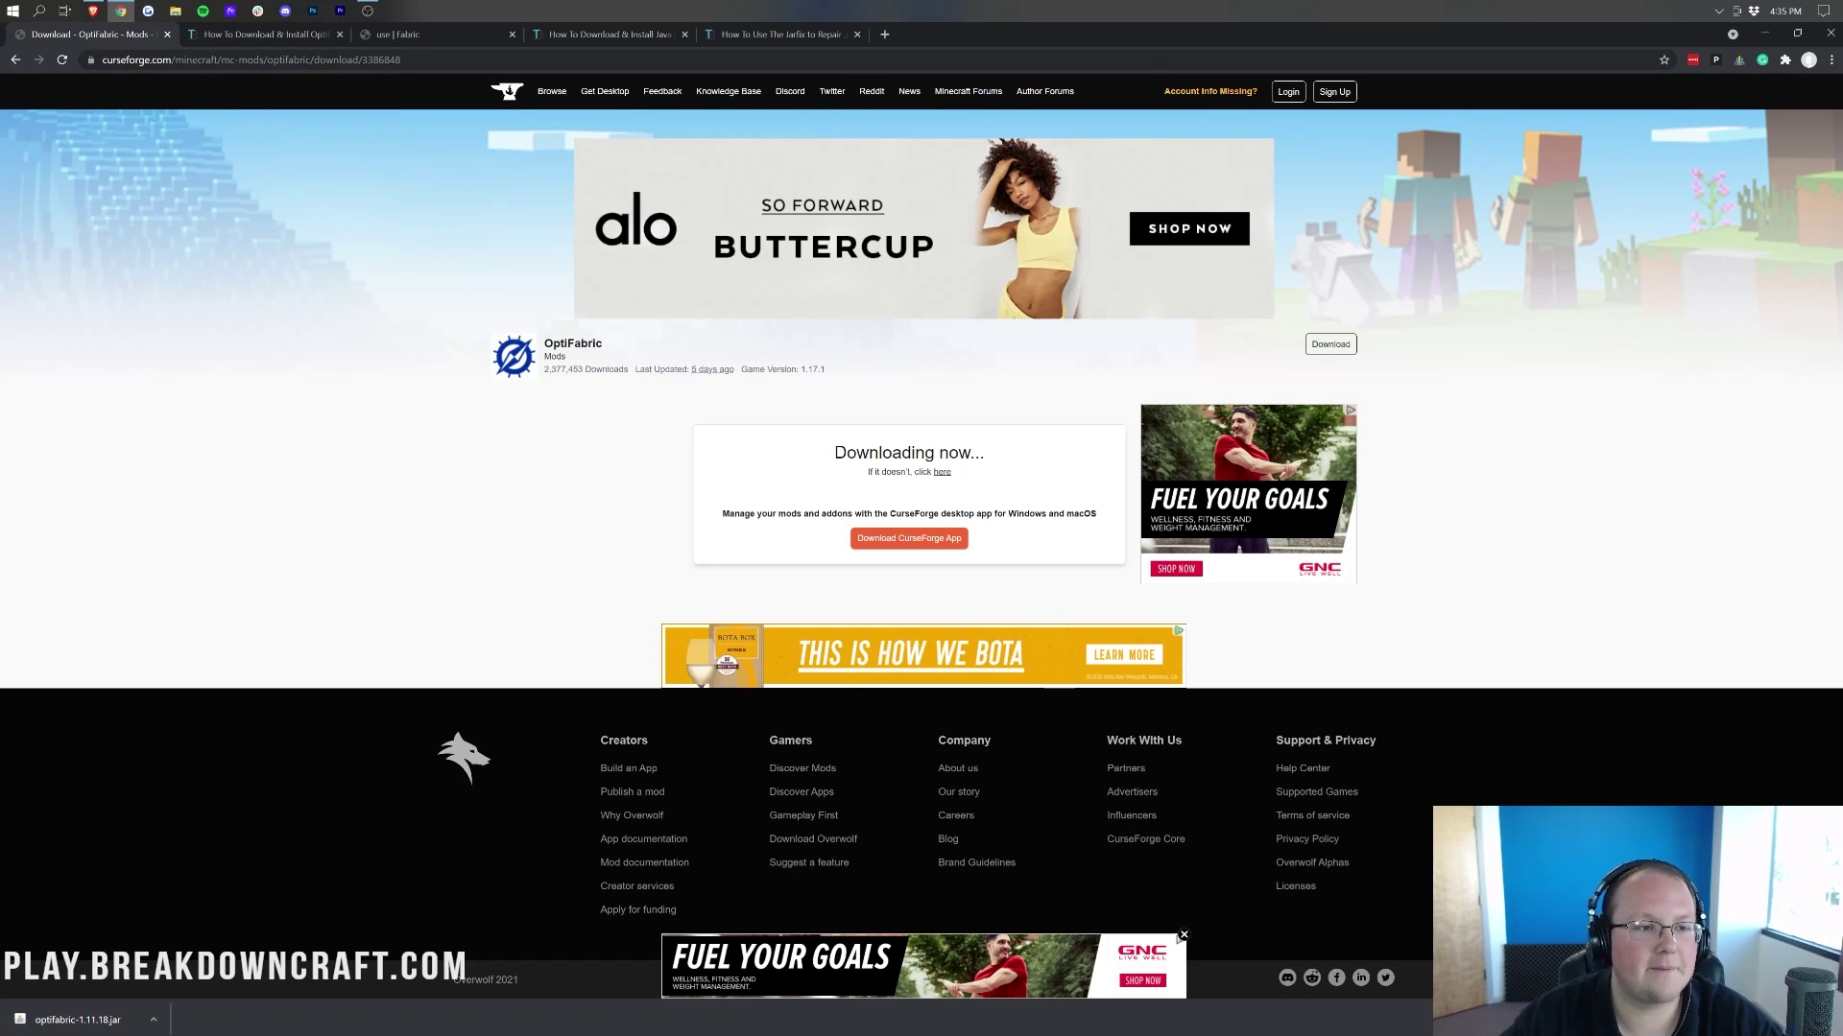
Go to the OptiFine downloads page through the OptiFine install article and show the Minecraft 1.17.1 preview versions
{"action": "left_click", "coordinate": [236, 43]}
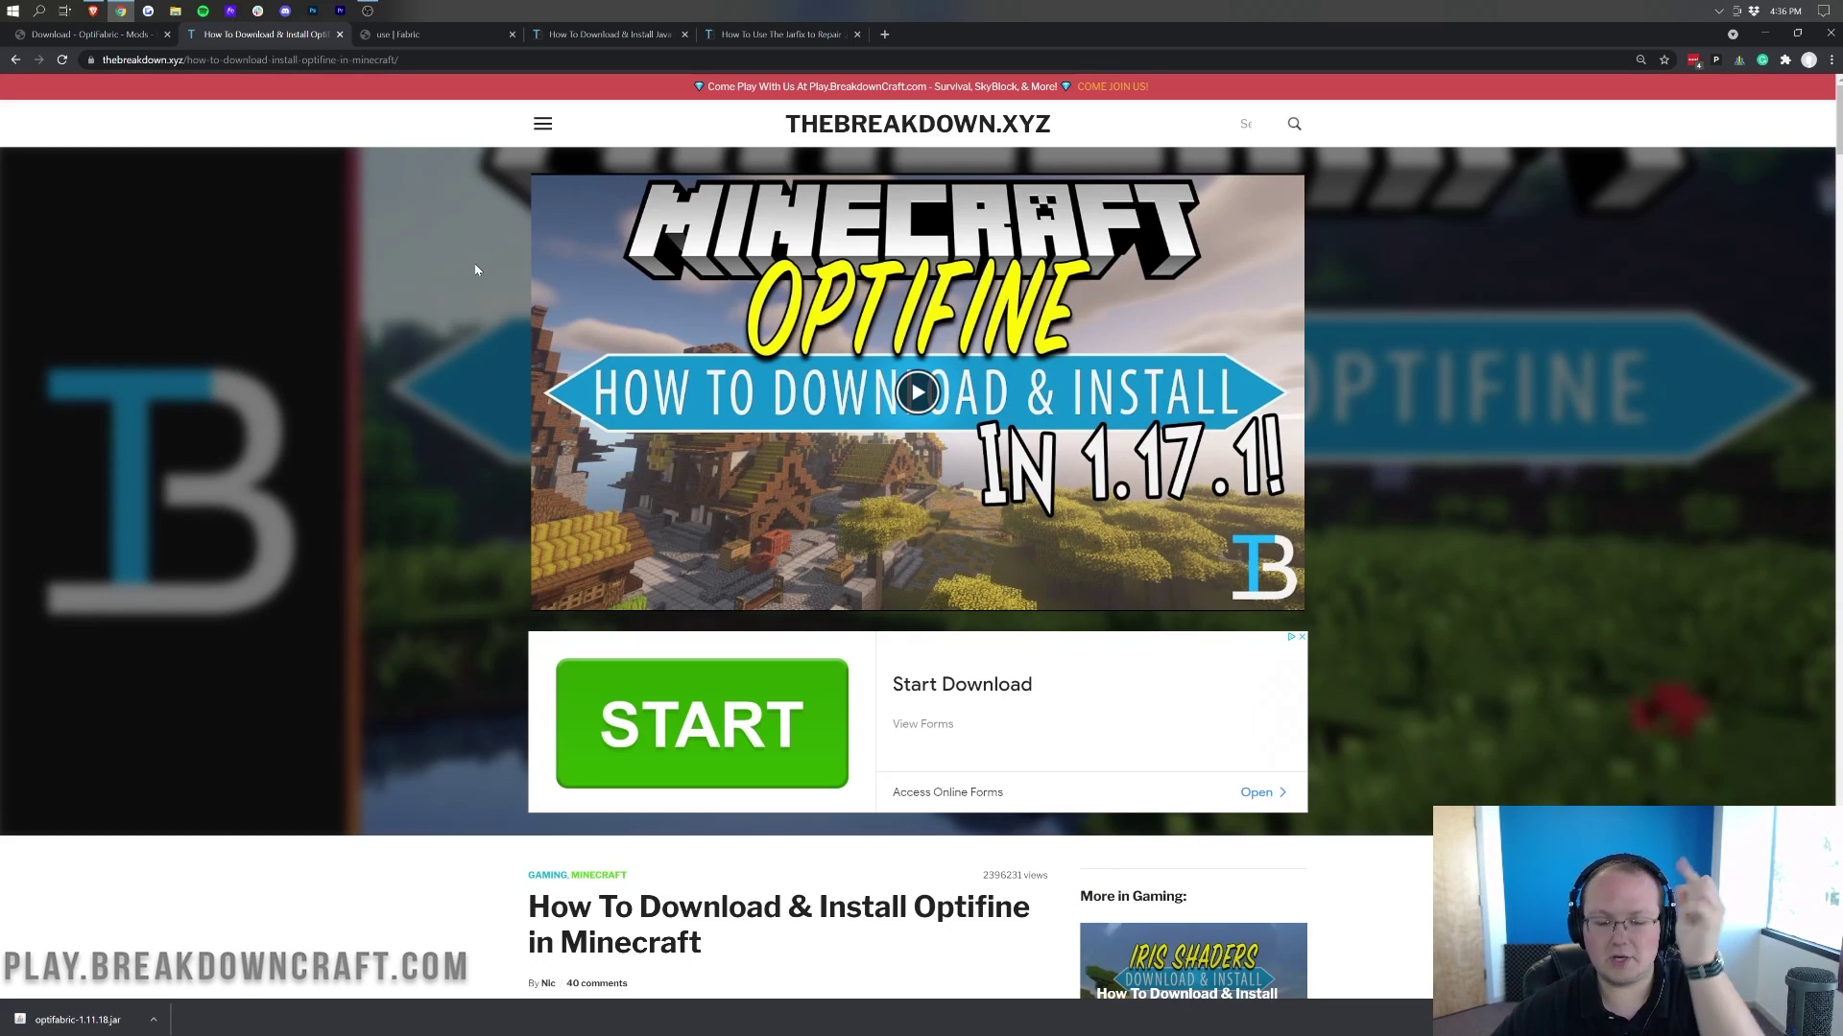
{"action": "scroll", "coordinate": [470, 278], "scroll_direction": "down", "scroll_amount": 7}
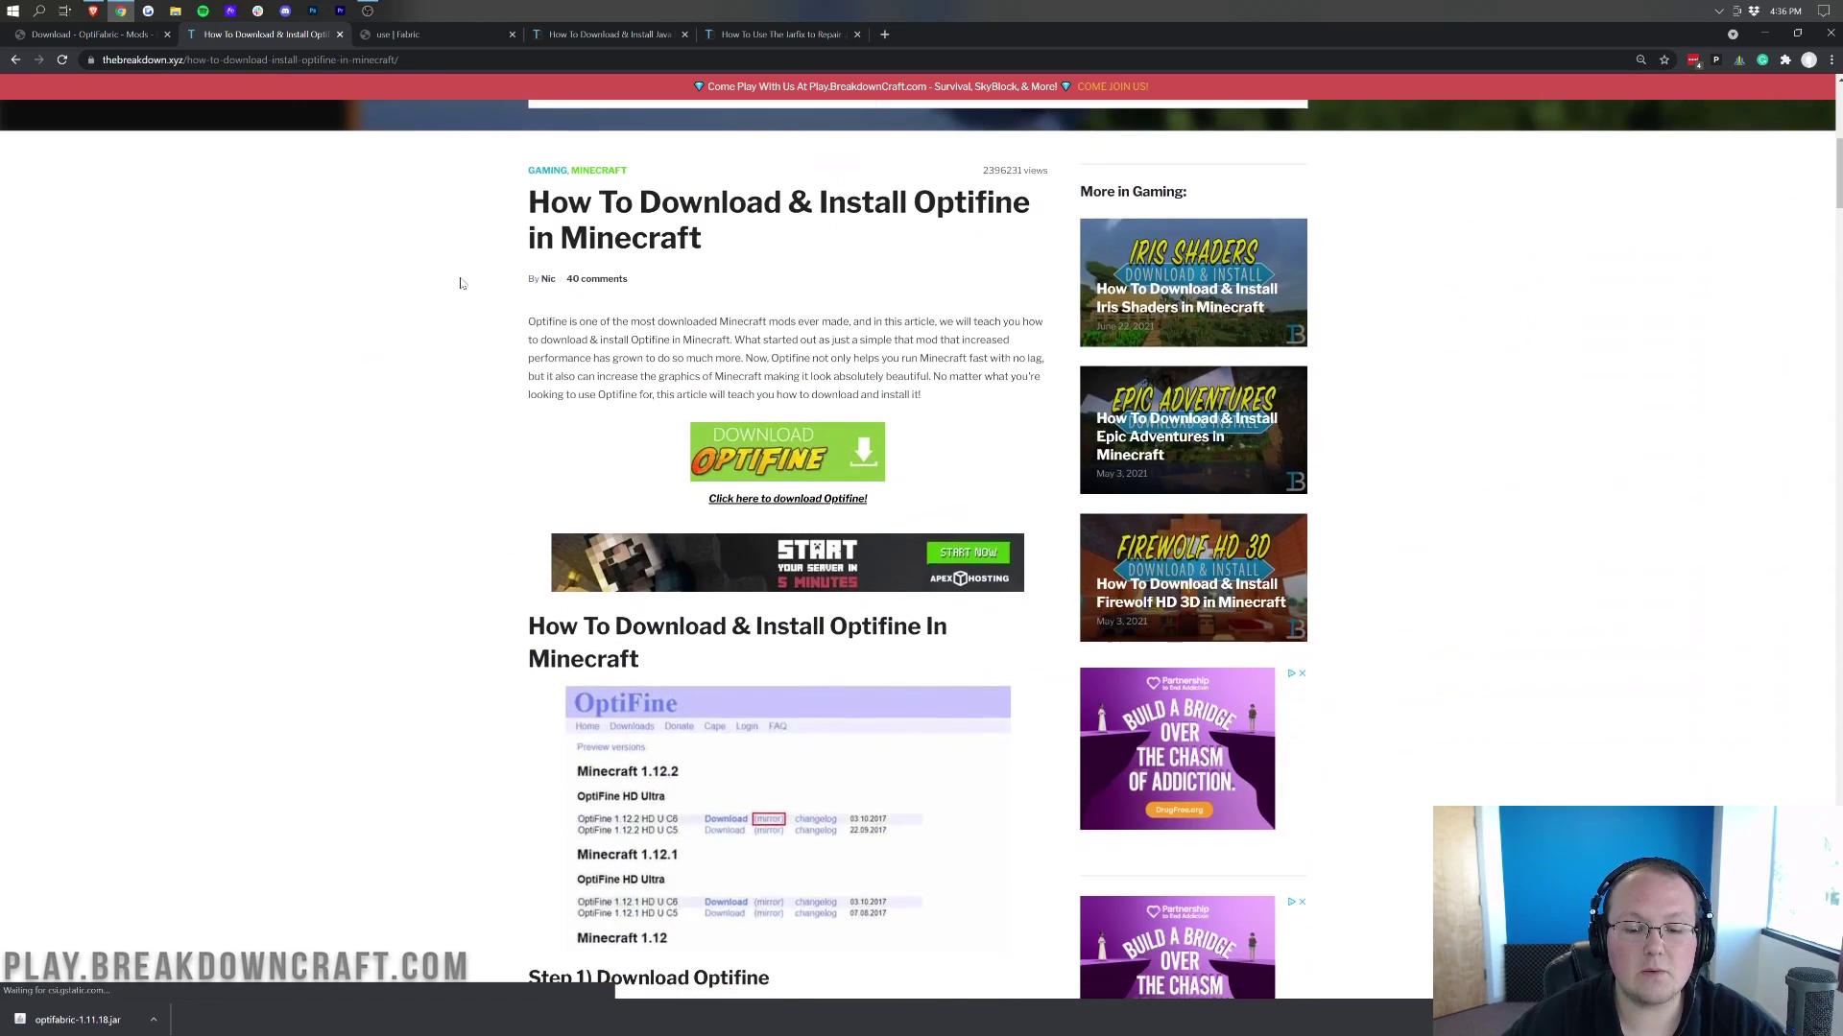
{"action": "left_click", "coordinate": [759, 450]}
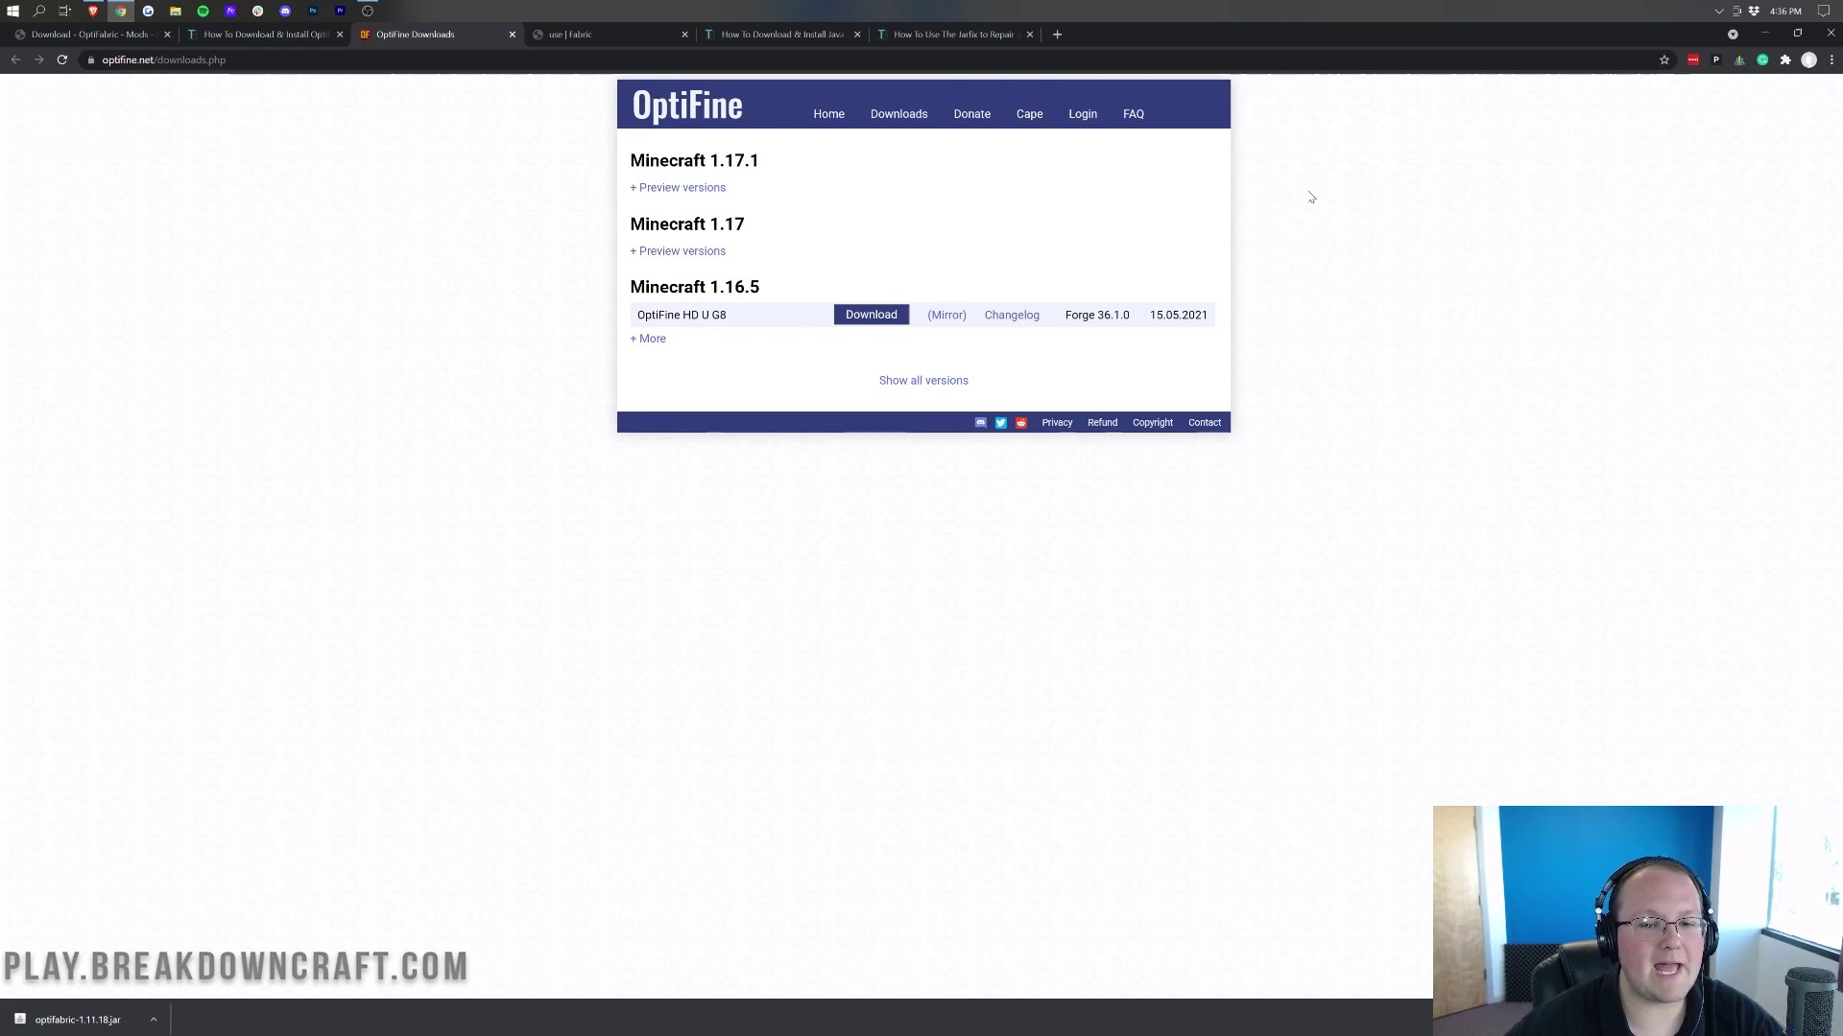
{"action": "left_click", "coordinate": [672, 189]}
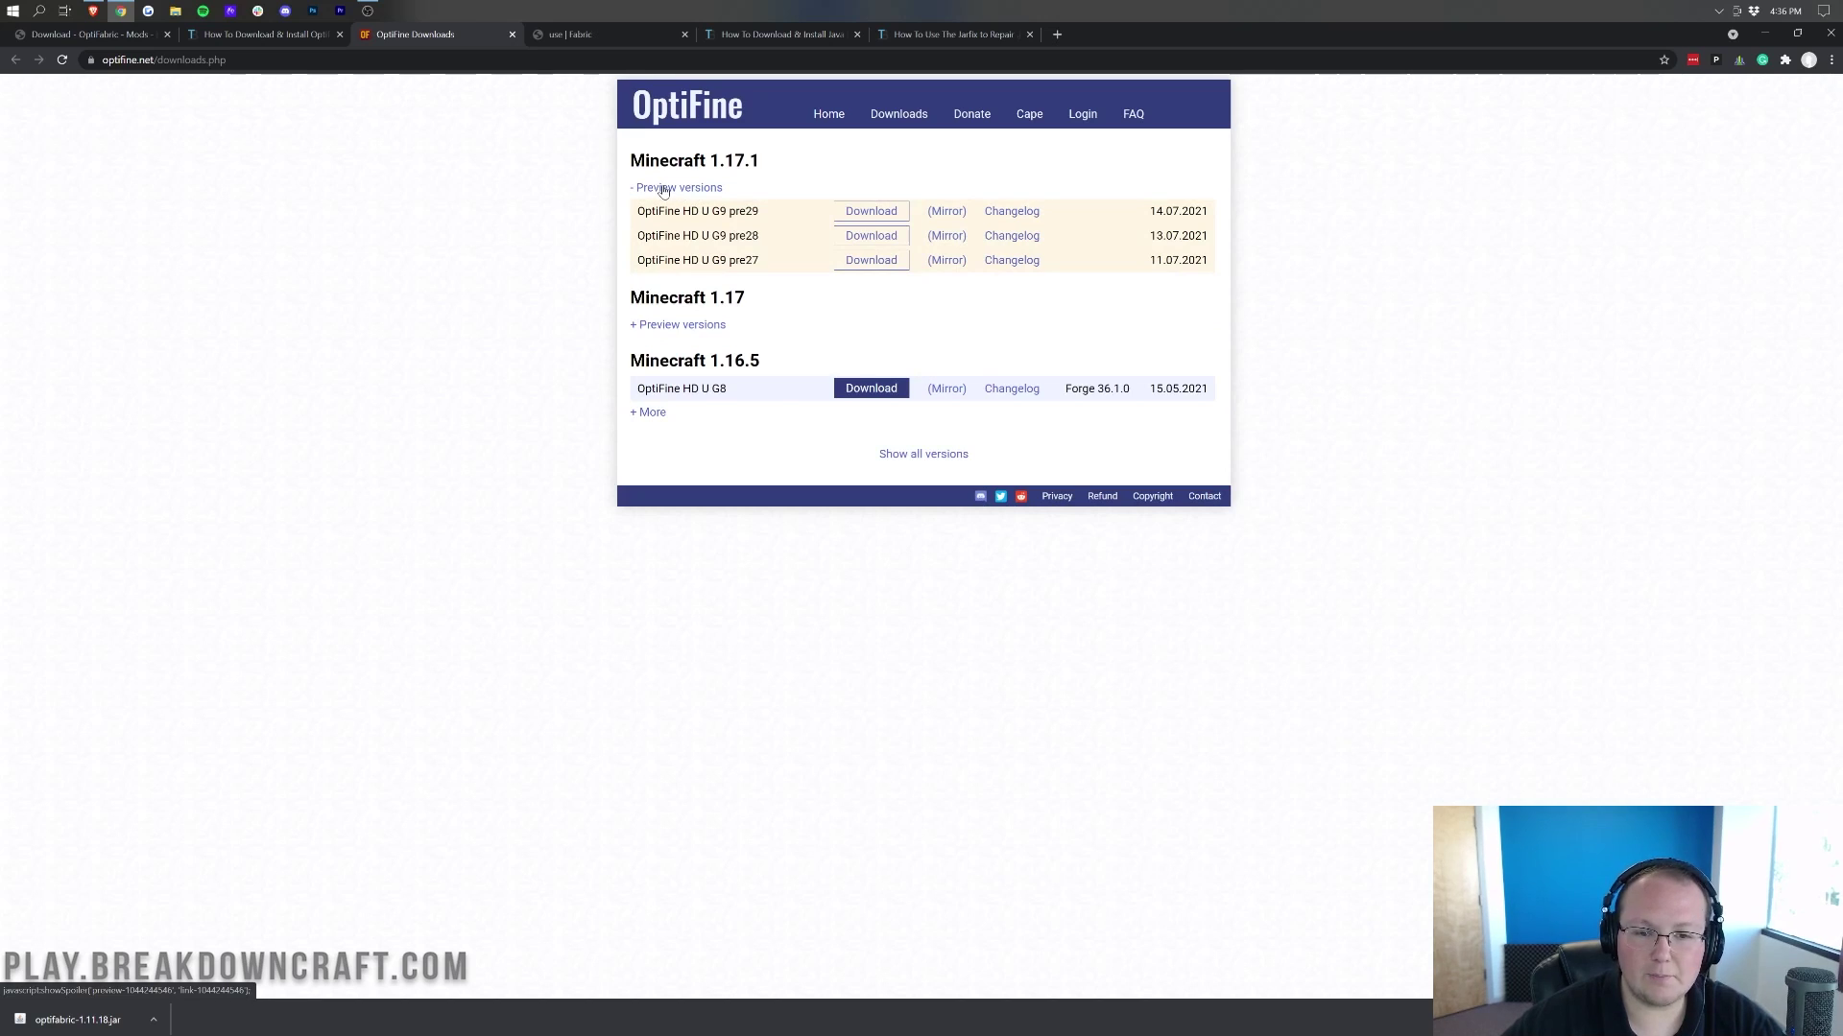
{"action": "left_click", "coordinate": [665, 190]}
{"action": "left_click", "coordinate": [686, 190]}
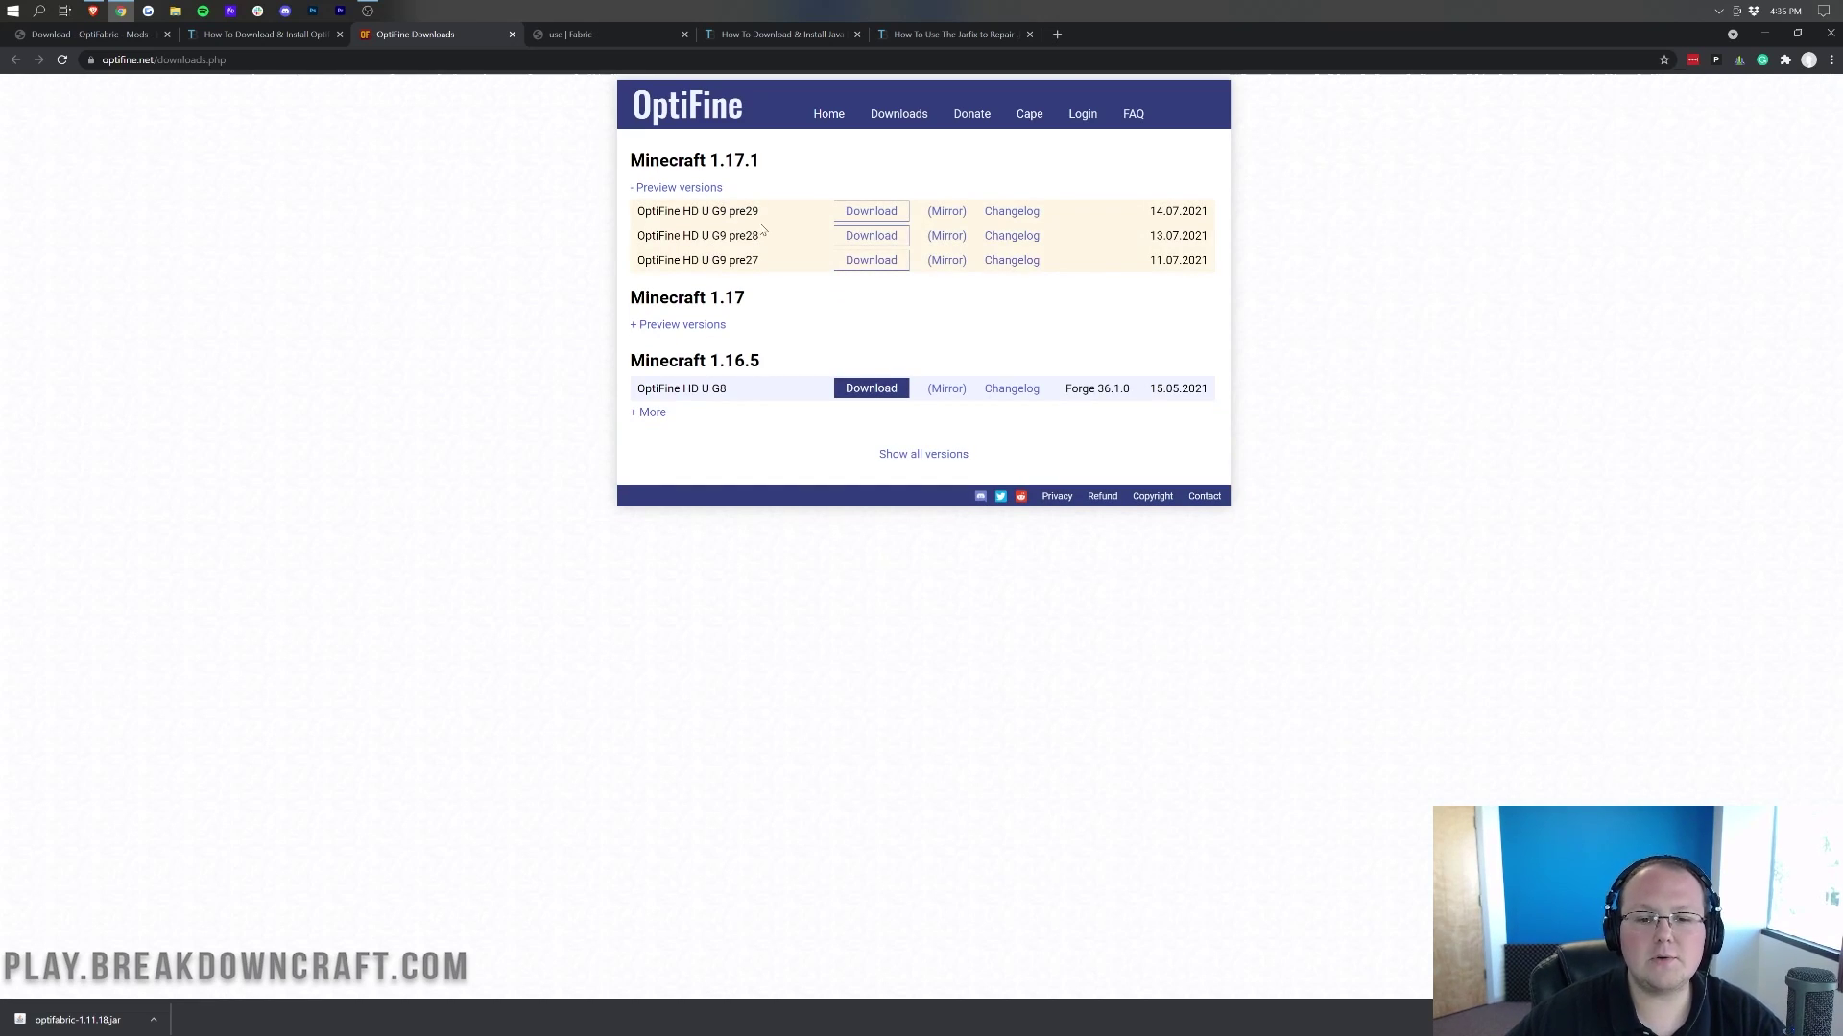
Examine the preview builds offered for Minecraft 1.17.1, especially the pre29 label
{"action": "left_click_drag", "start_coordinate": [761, 215], "coordinate": [728, 212]}
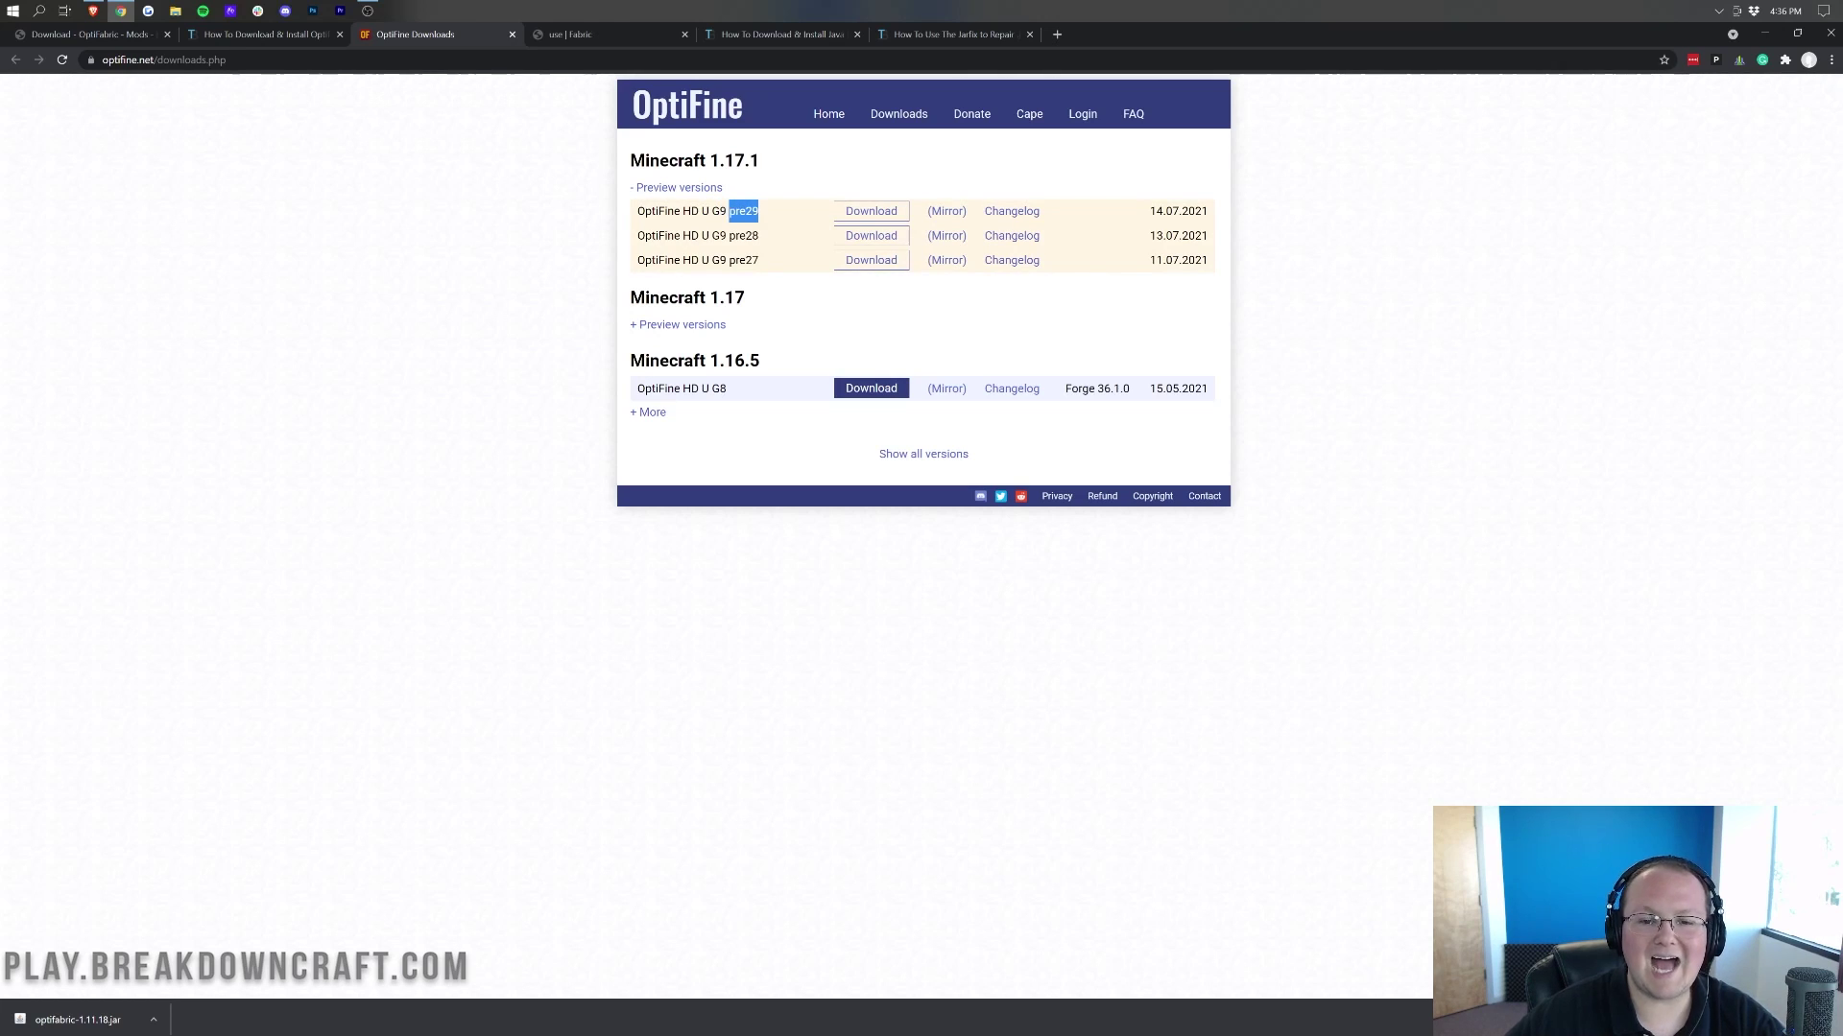
{"action": "left_click", "coordinate": [771, 224]}
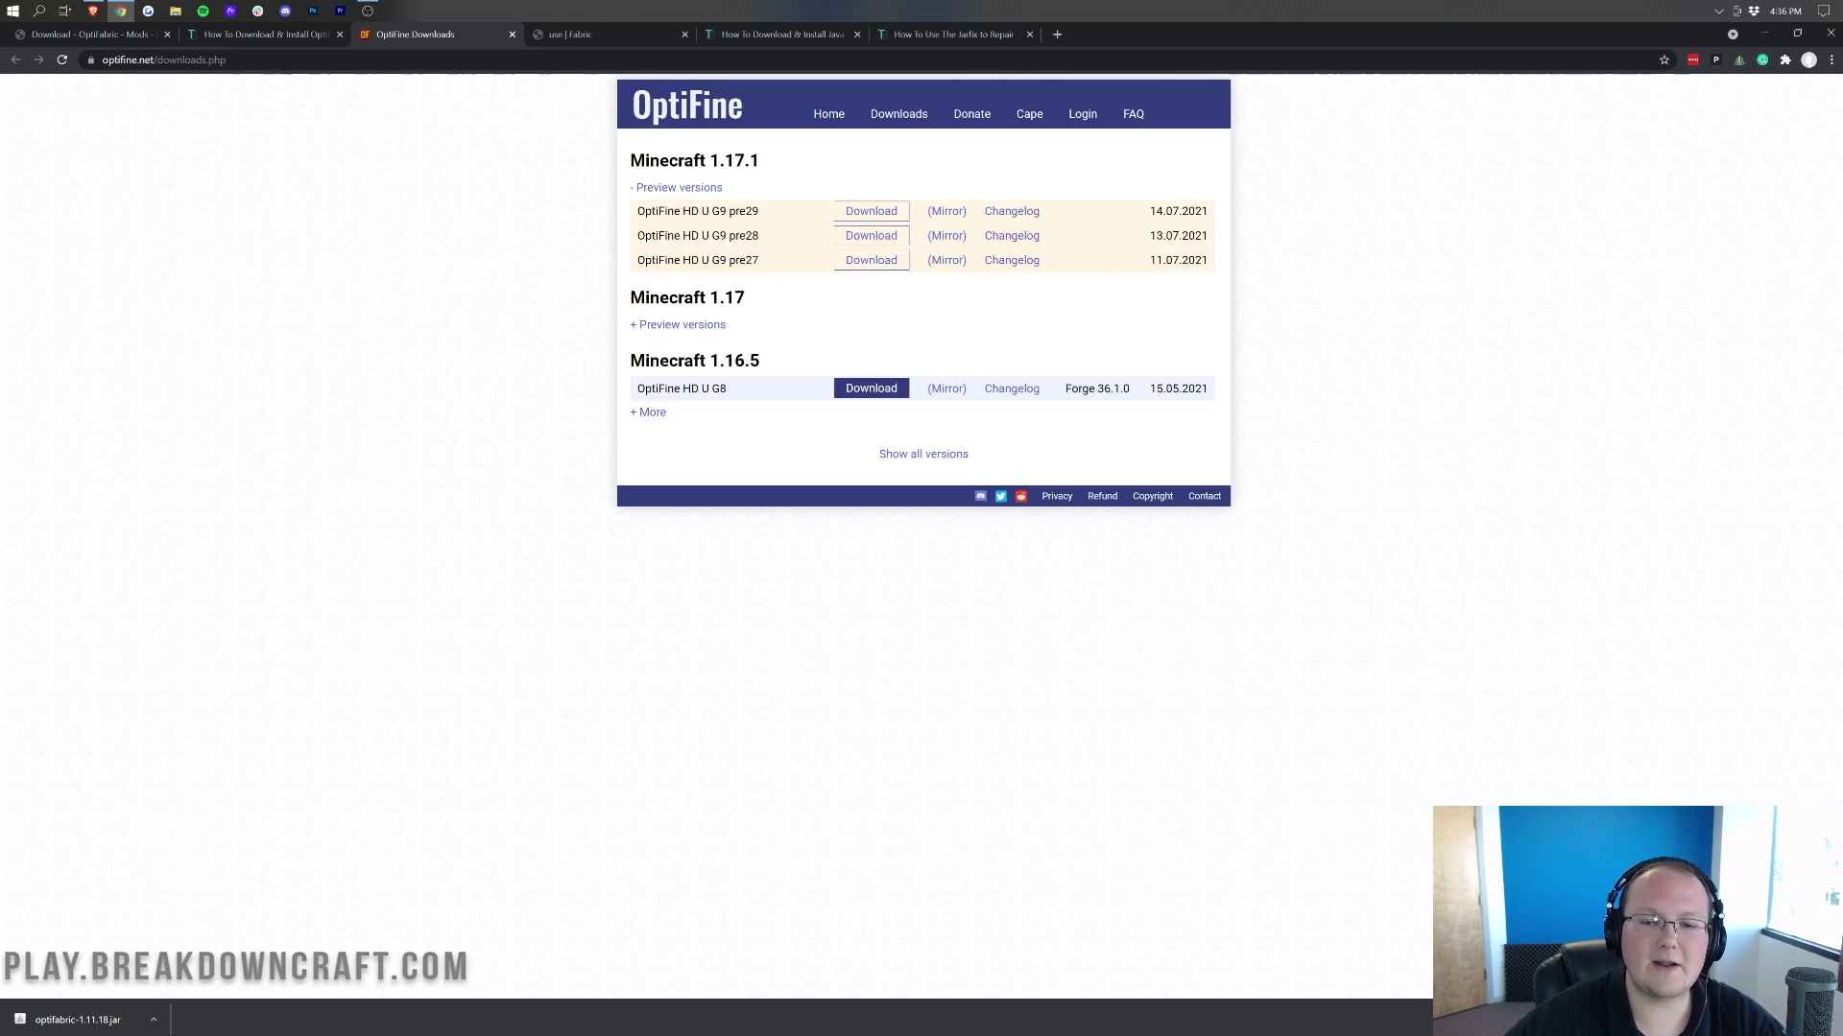
{"action": "left_click_drag", "start_coordinate": [755, 213], "coordinate": [728, 214]}
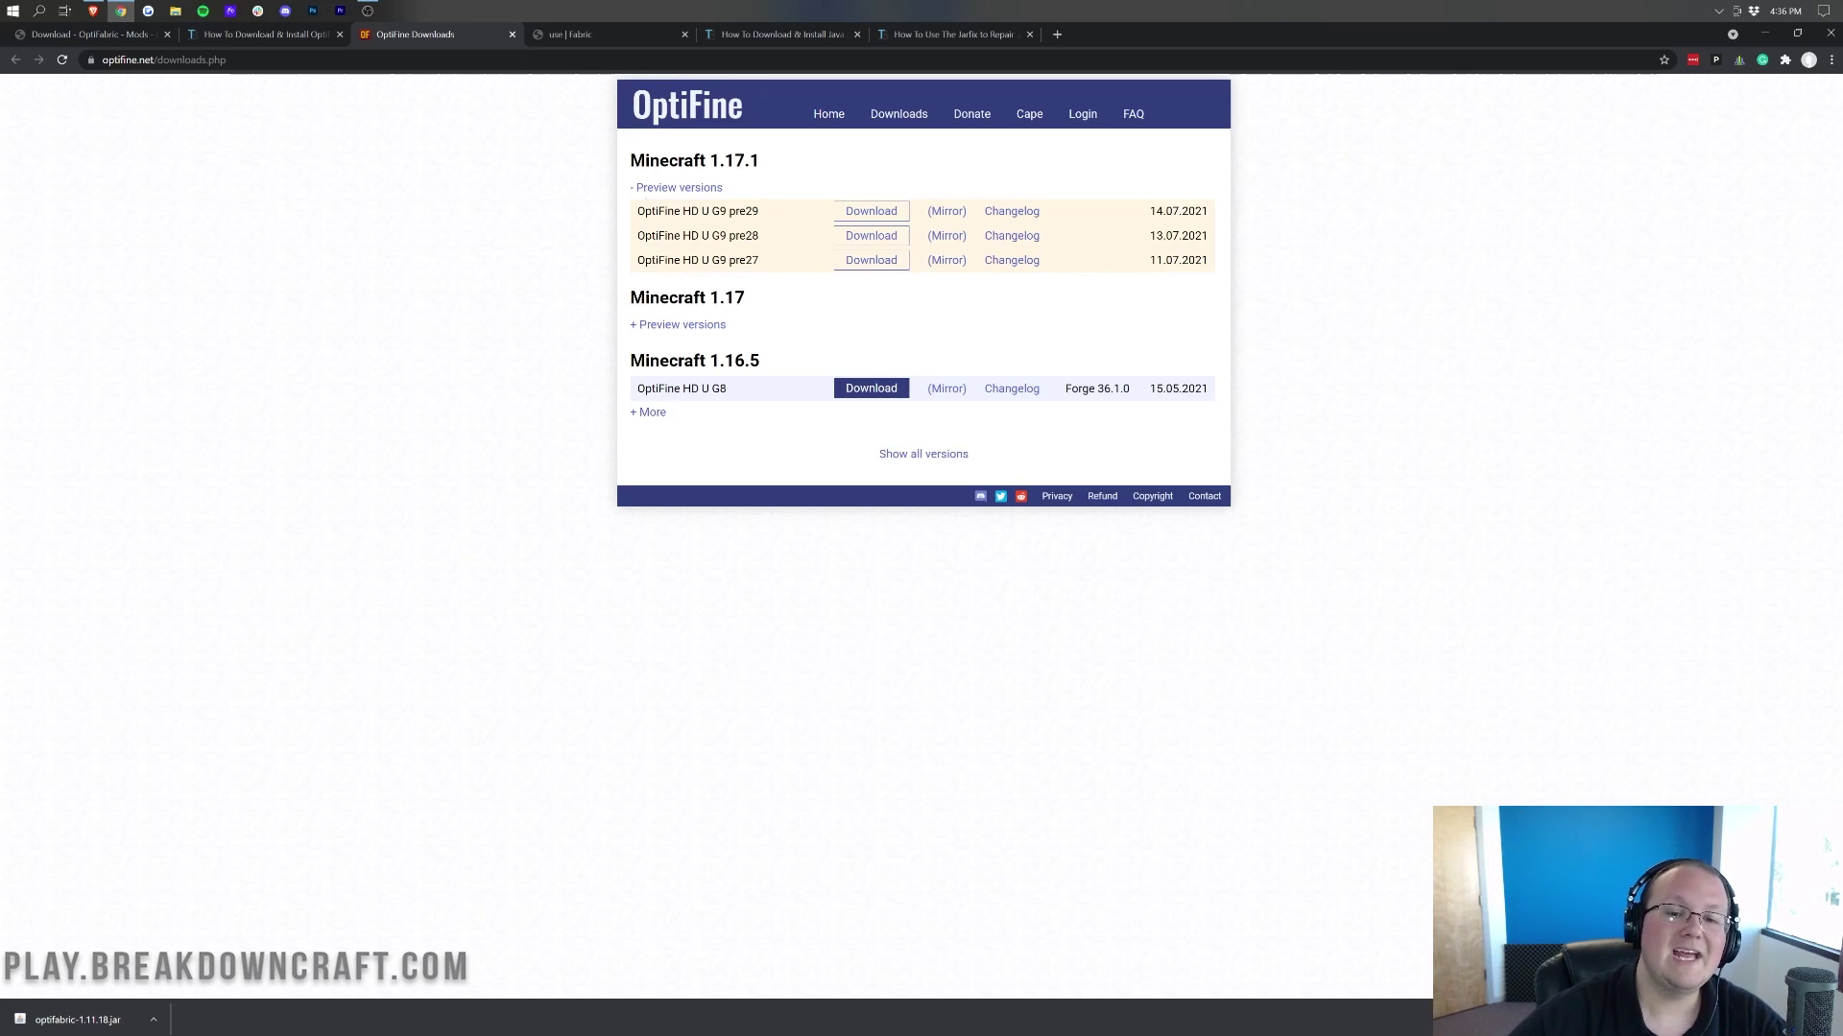
{"action": "double_click", "coordinate": [720, 211]}
{"action": "left_click", "coordinate": [720, 211]}
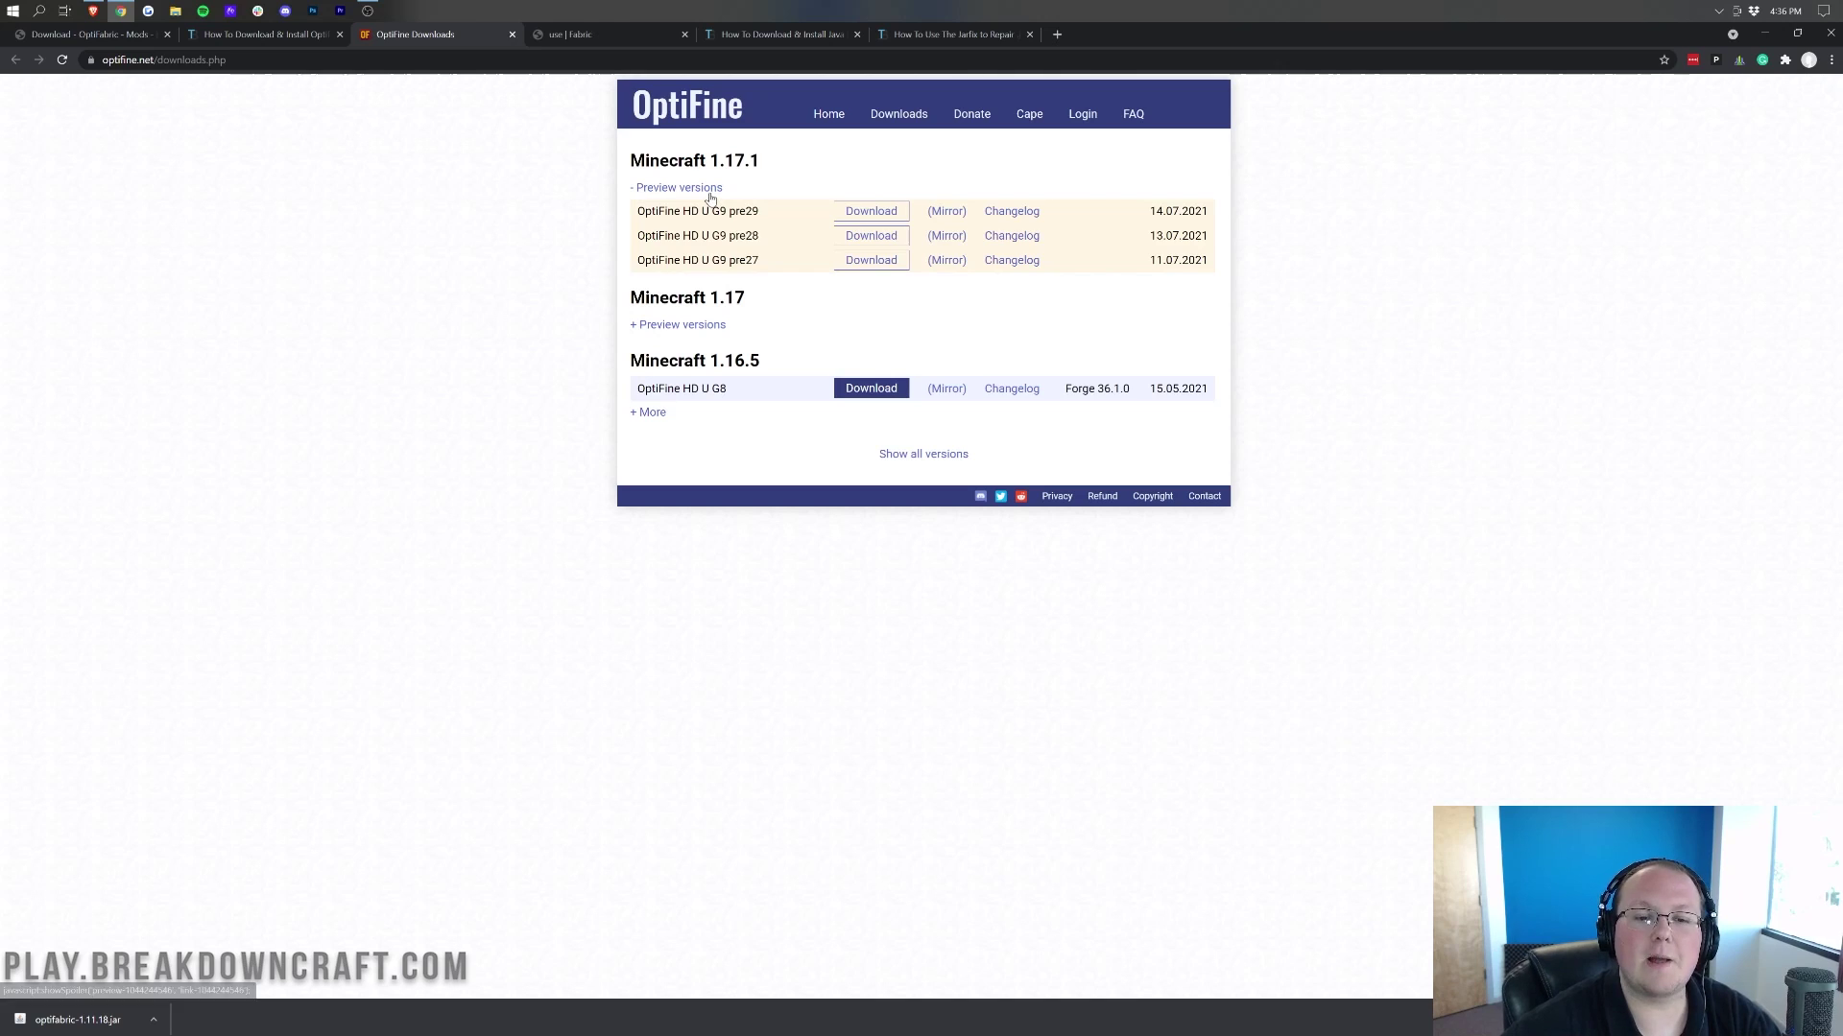
{"action": "left_click", "coordinate": [677, 188]}
{"action": "left_click", "coordinate": [674, 188]}
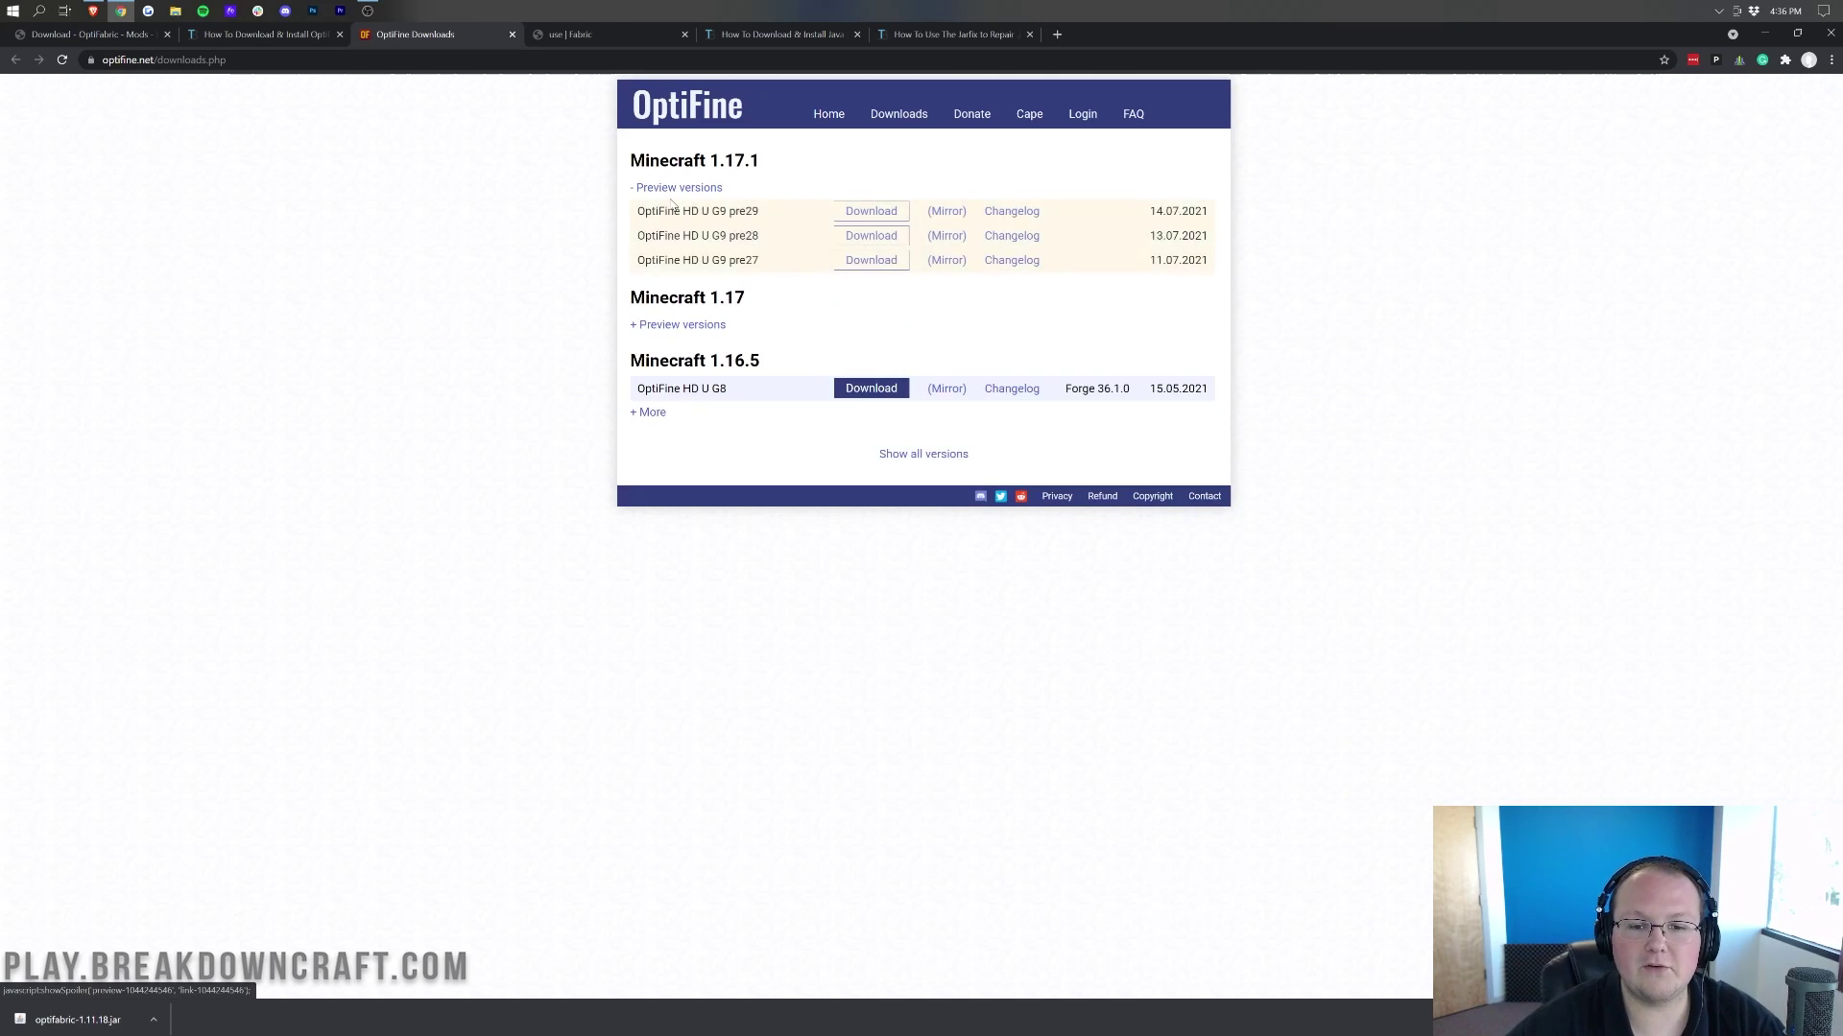
Download the OptiFine 1.17.1 HD U G9 pre29 preview from its mirror and keep the jar file
{"action": "left_click", "coordinate": [933, 213]}
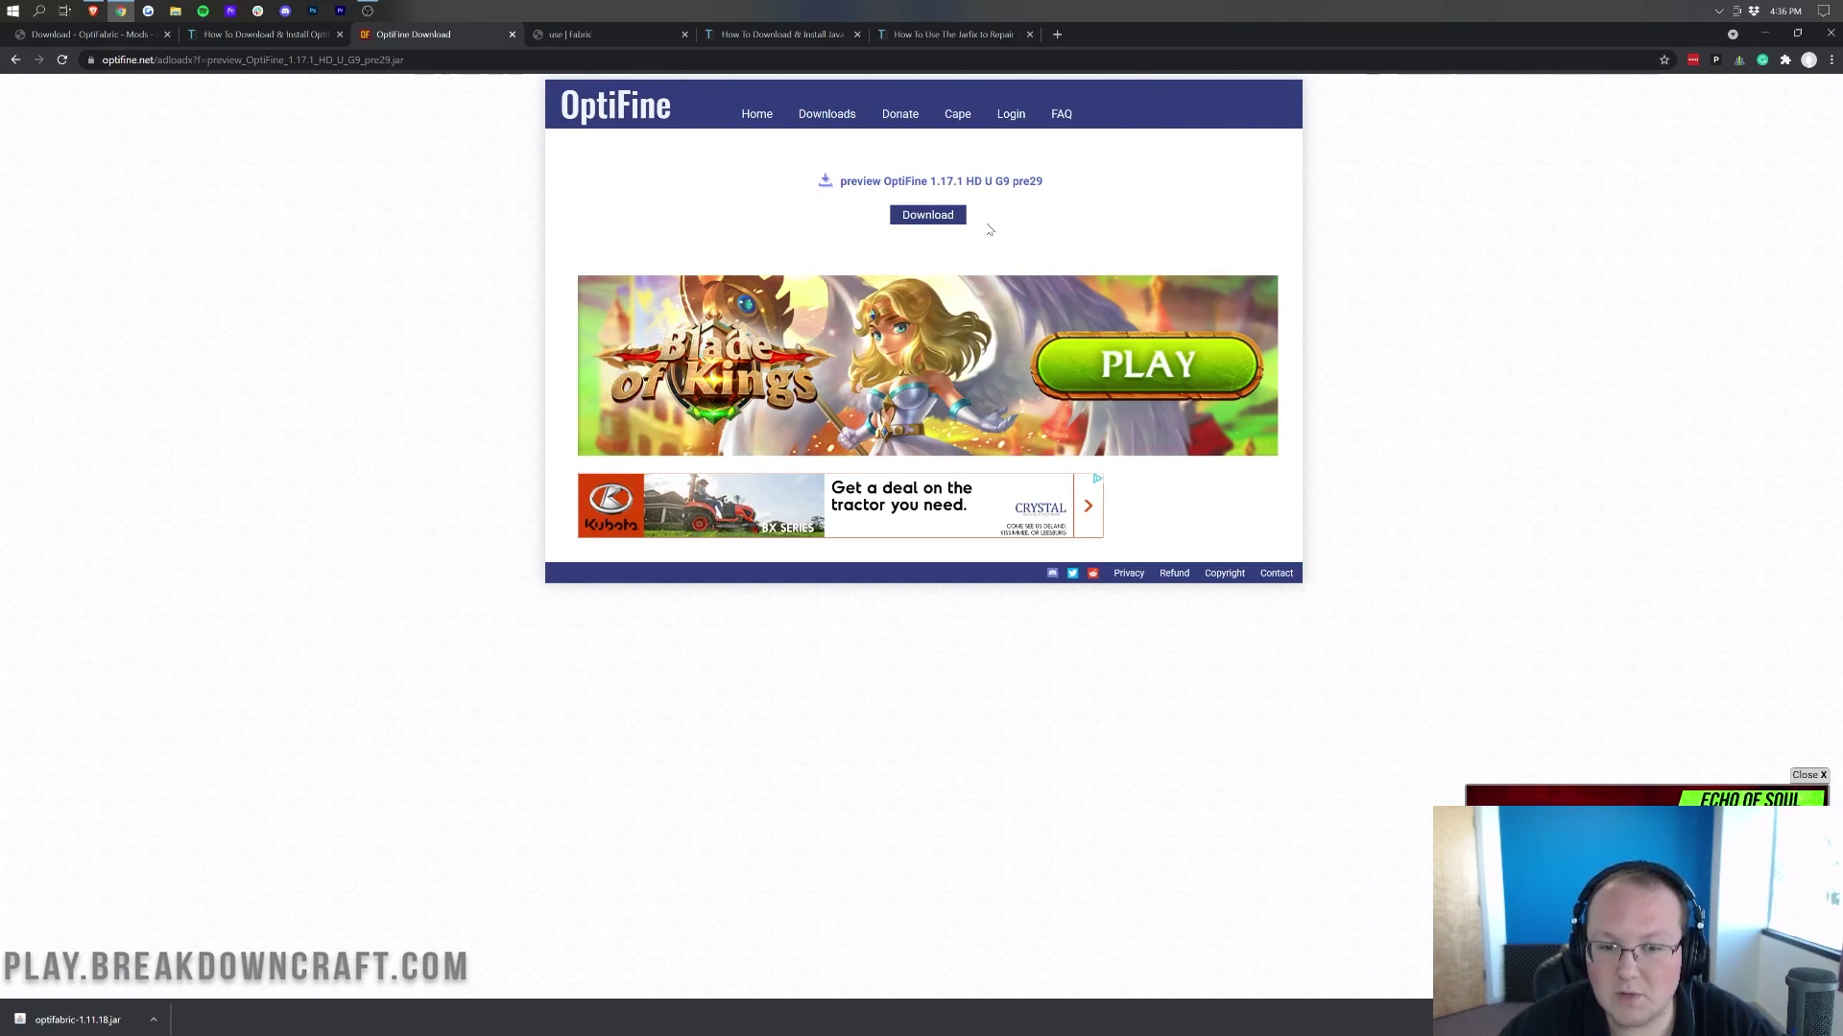
{"action": "left_click", "coordinate": [936, 215]}
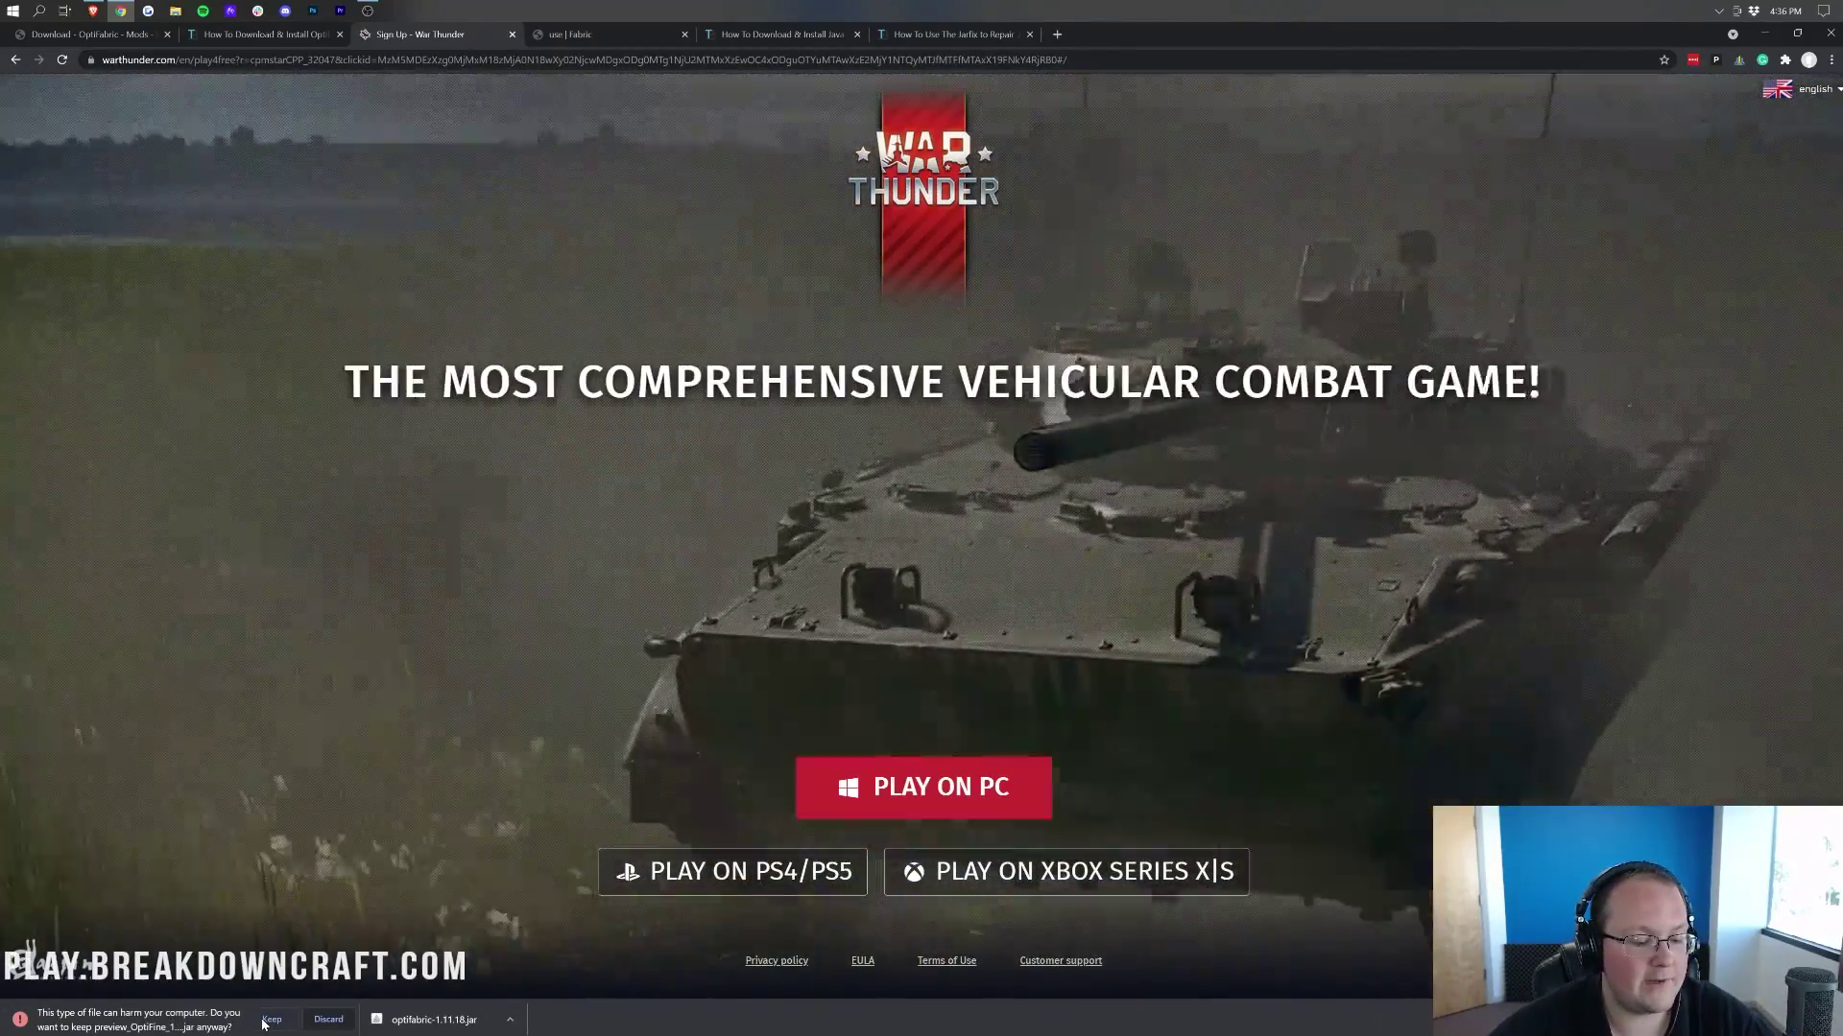
{"action": "left_click", "coordinate": [265, 1021]}
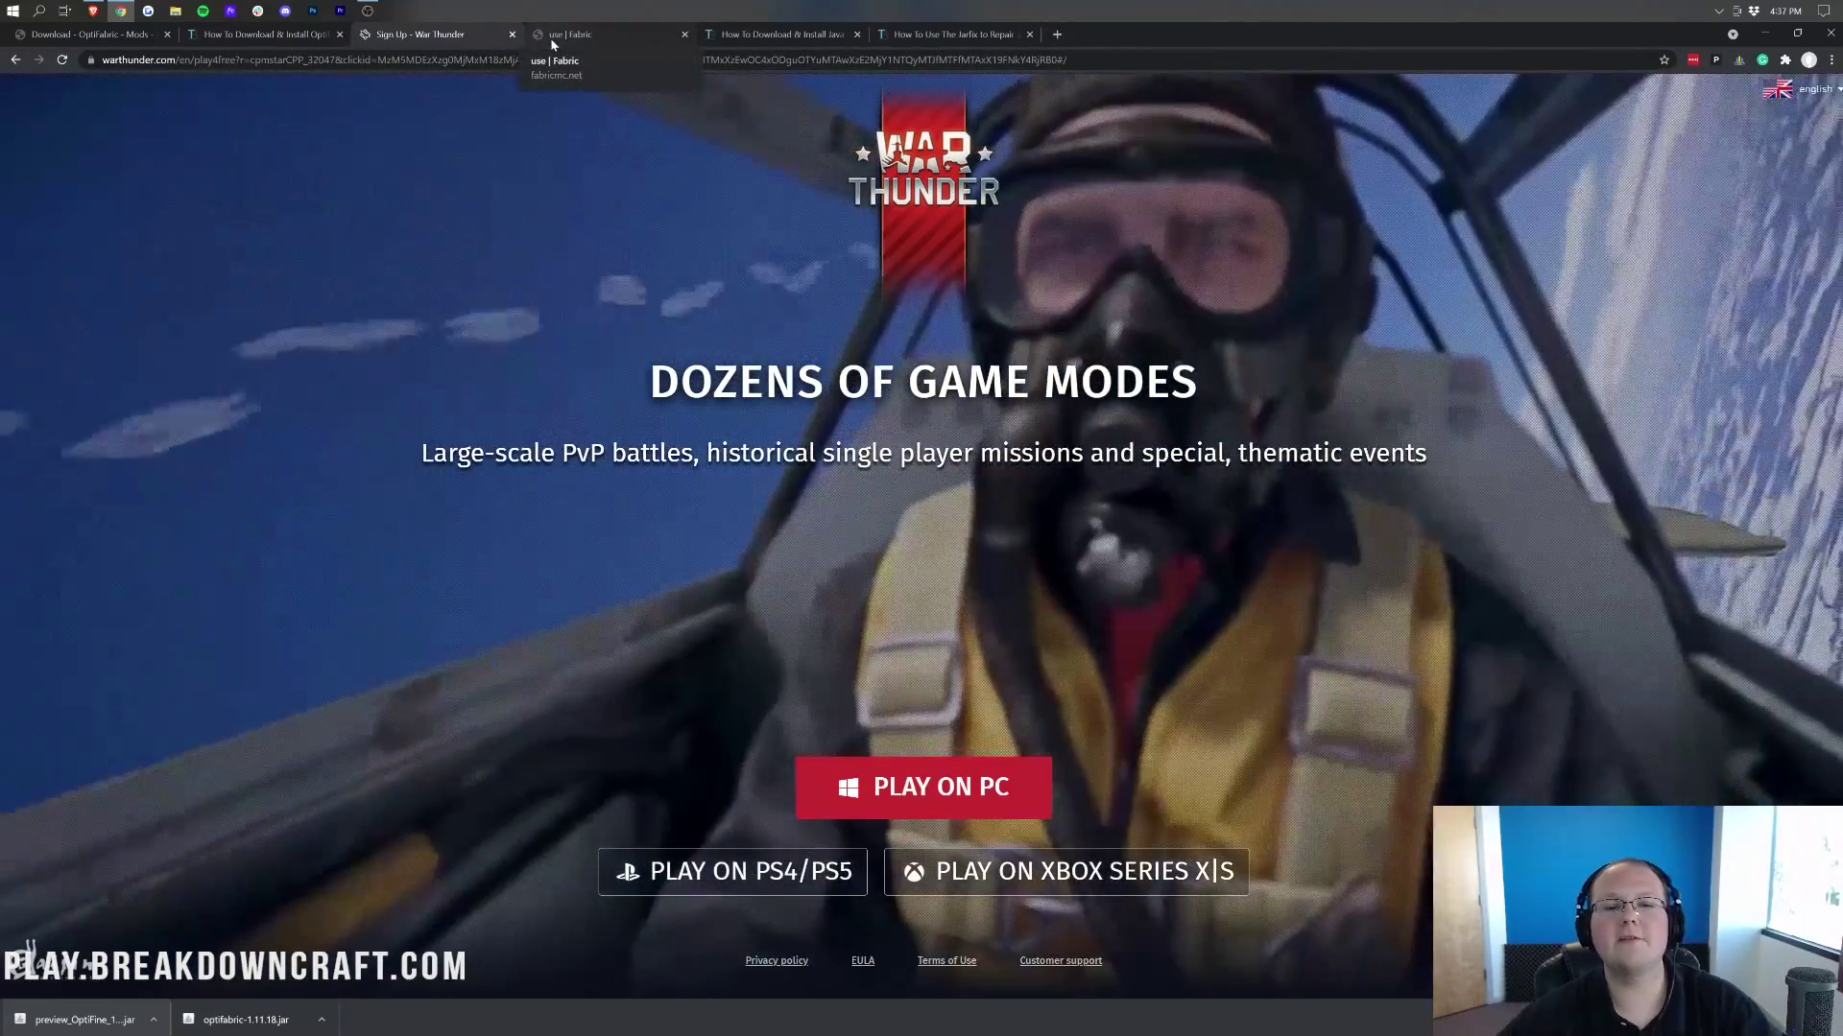
Download the universal JAR version of the Fabric installer from the Fabric site and keep the file
{"action": "left_click", "coordinate": [549, 37]}
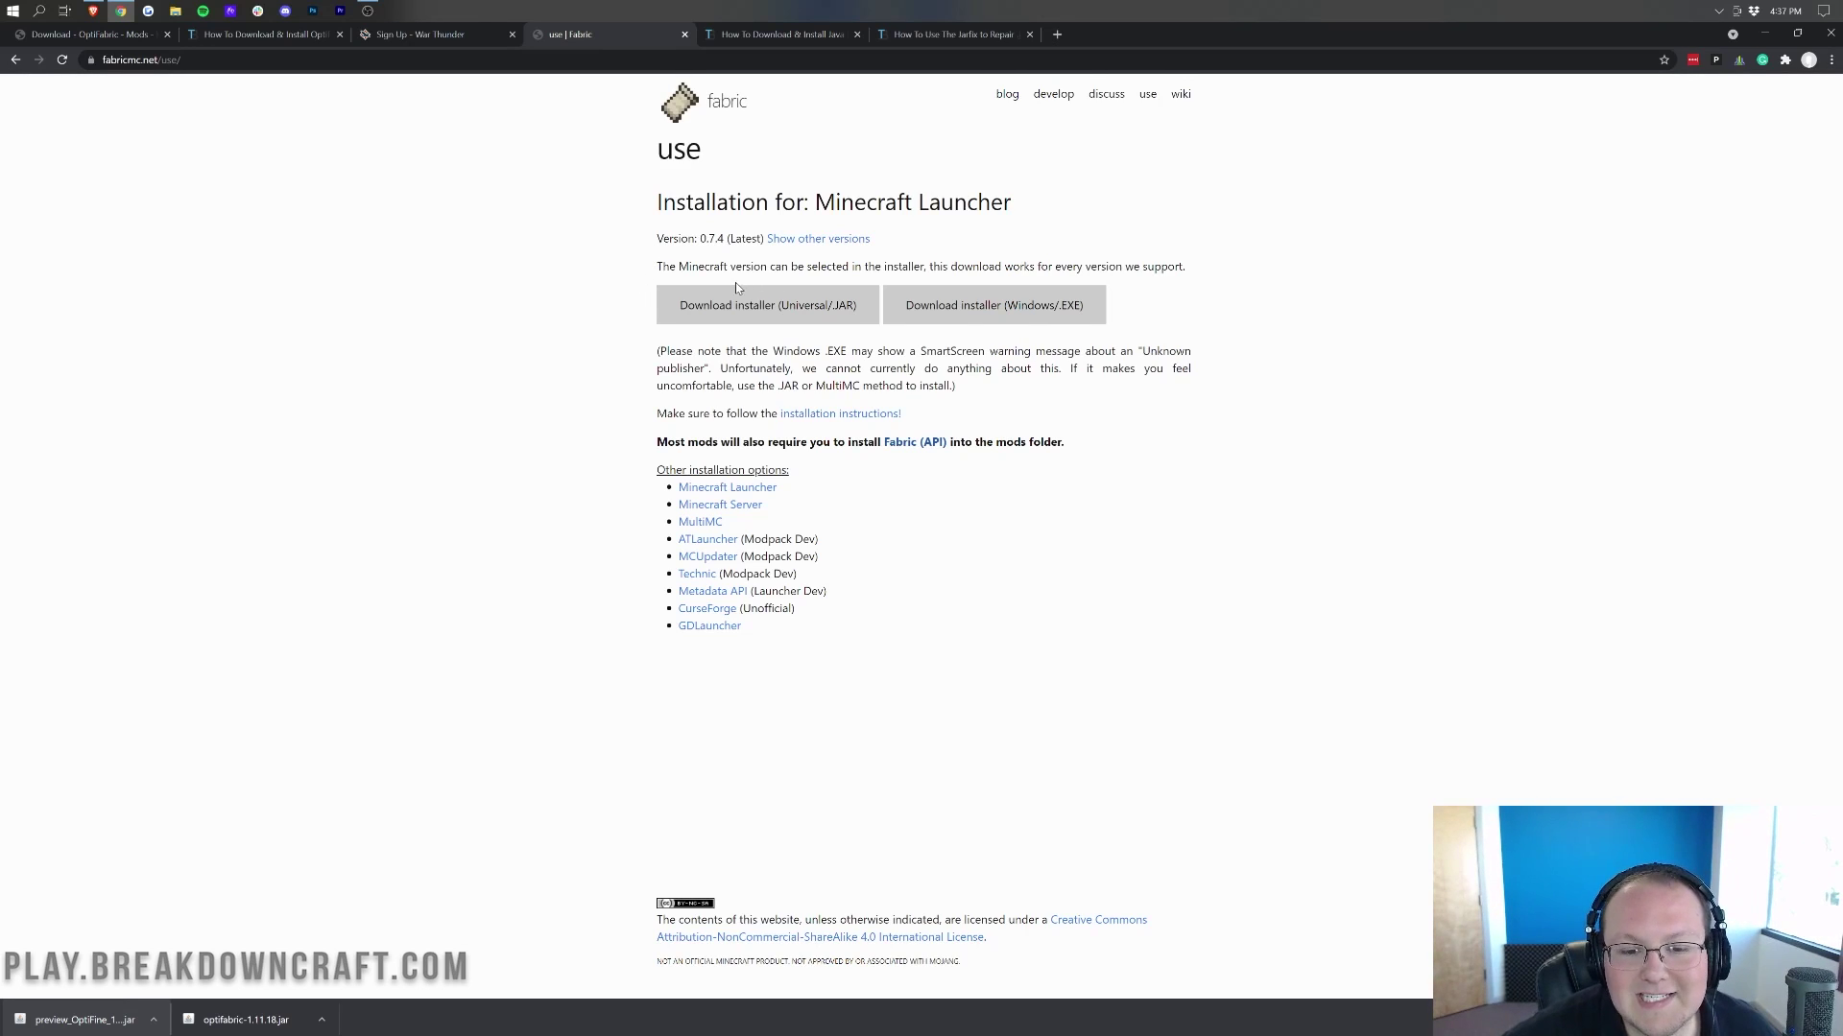
{"action": "left_click", "coordinate": [809, 309]}
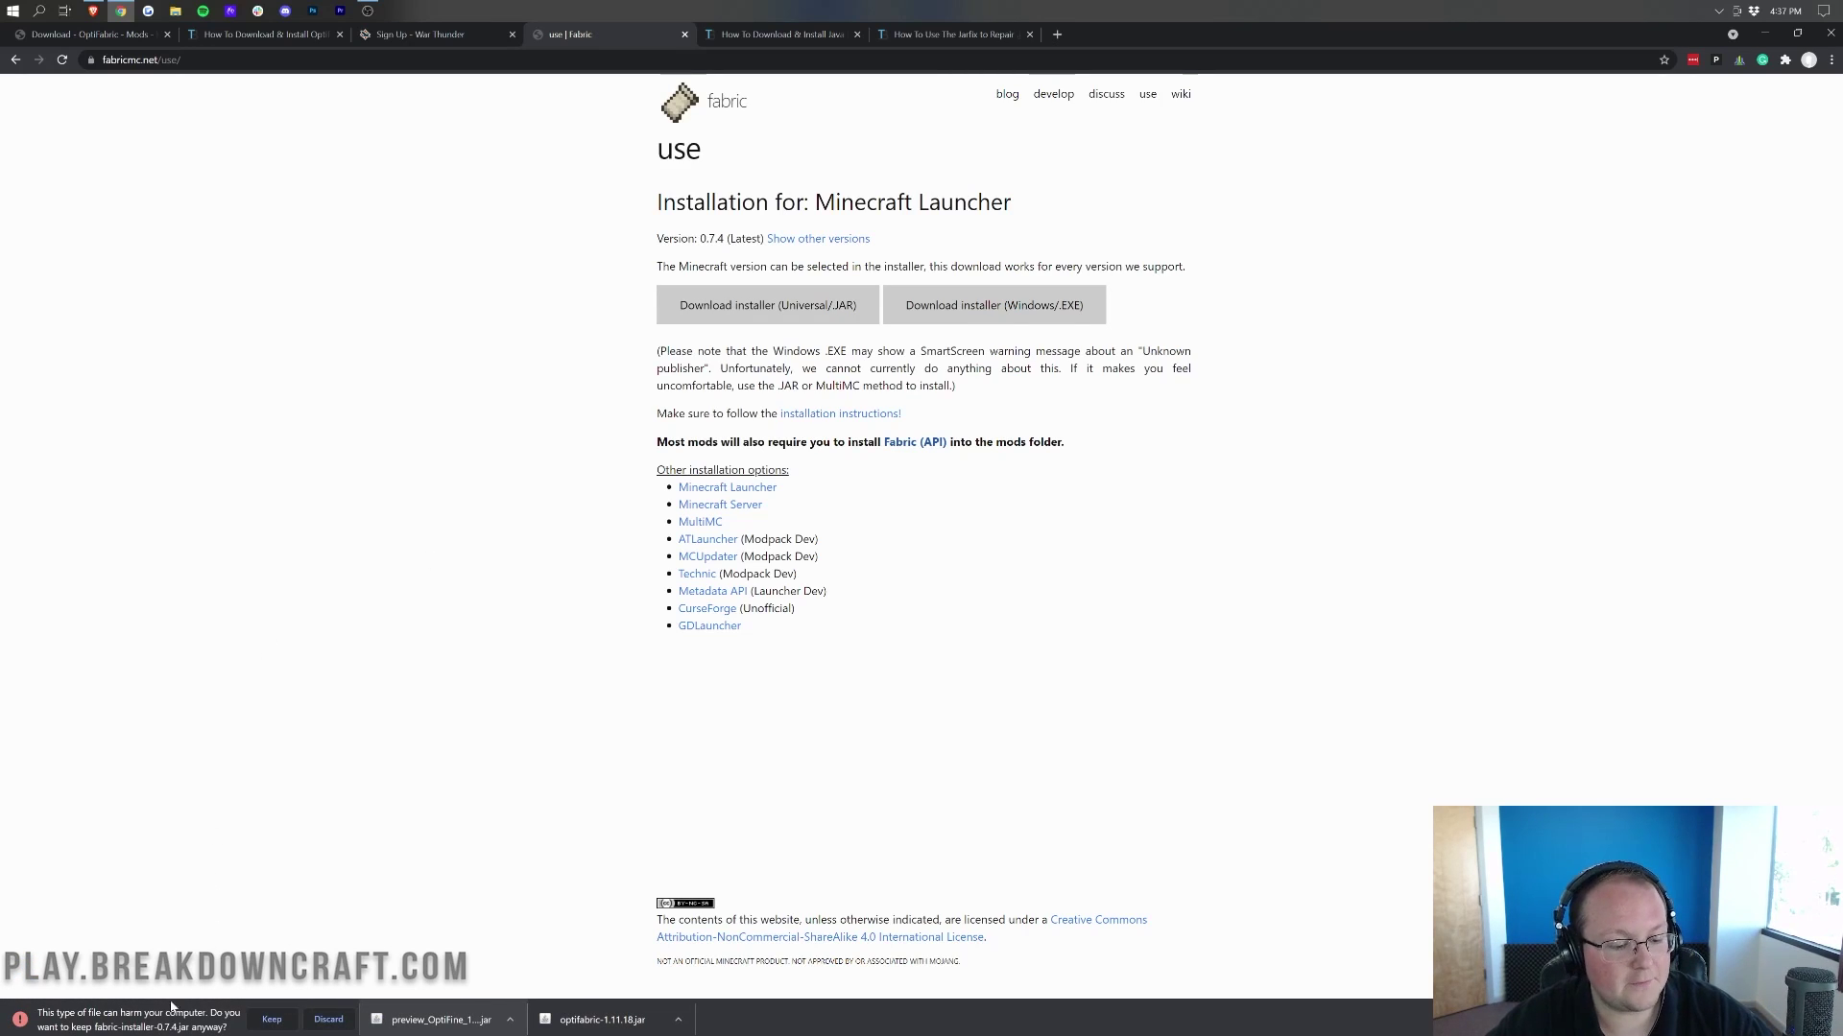
{"action": "left_click", "coordinate": [271, 1019]}
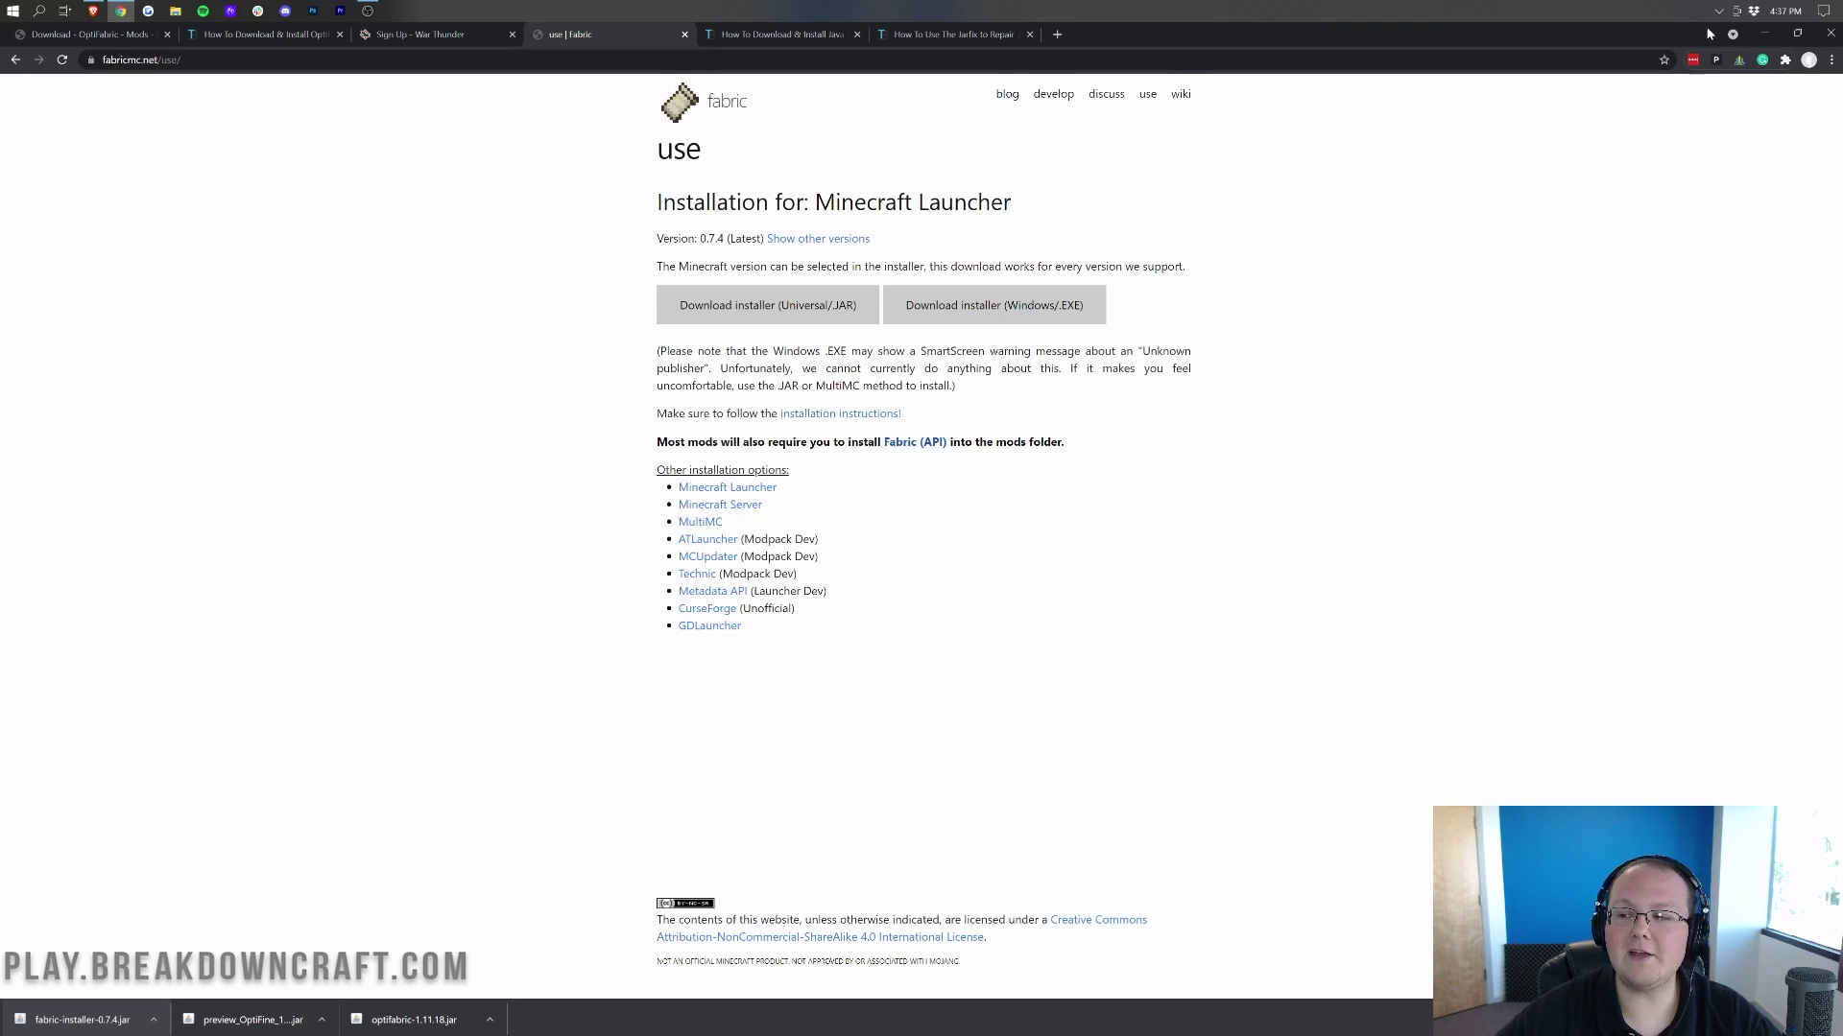
Minimize the browser and group the three downloaded jar files near the middle of the desktop
{"action": "left_click", "coordinate": [1763, 33]}
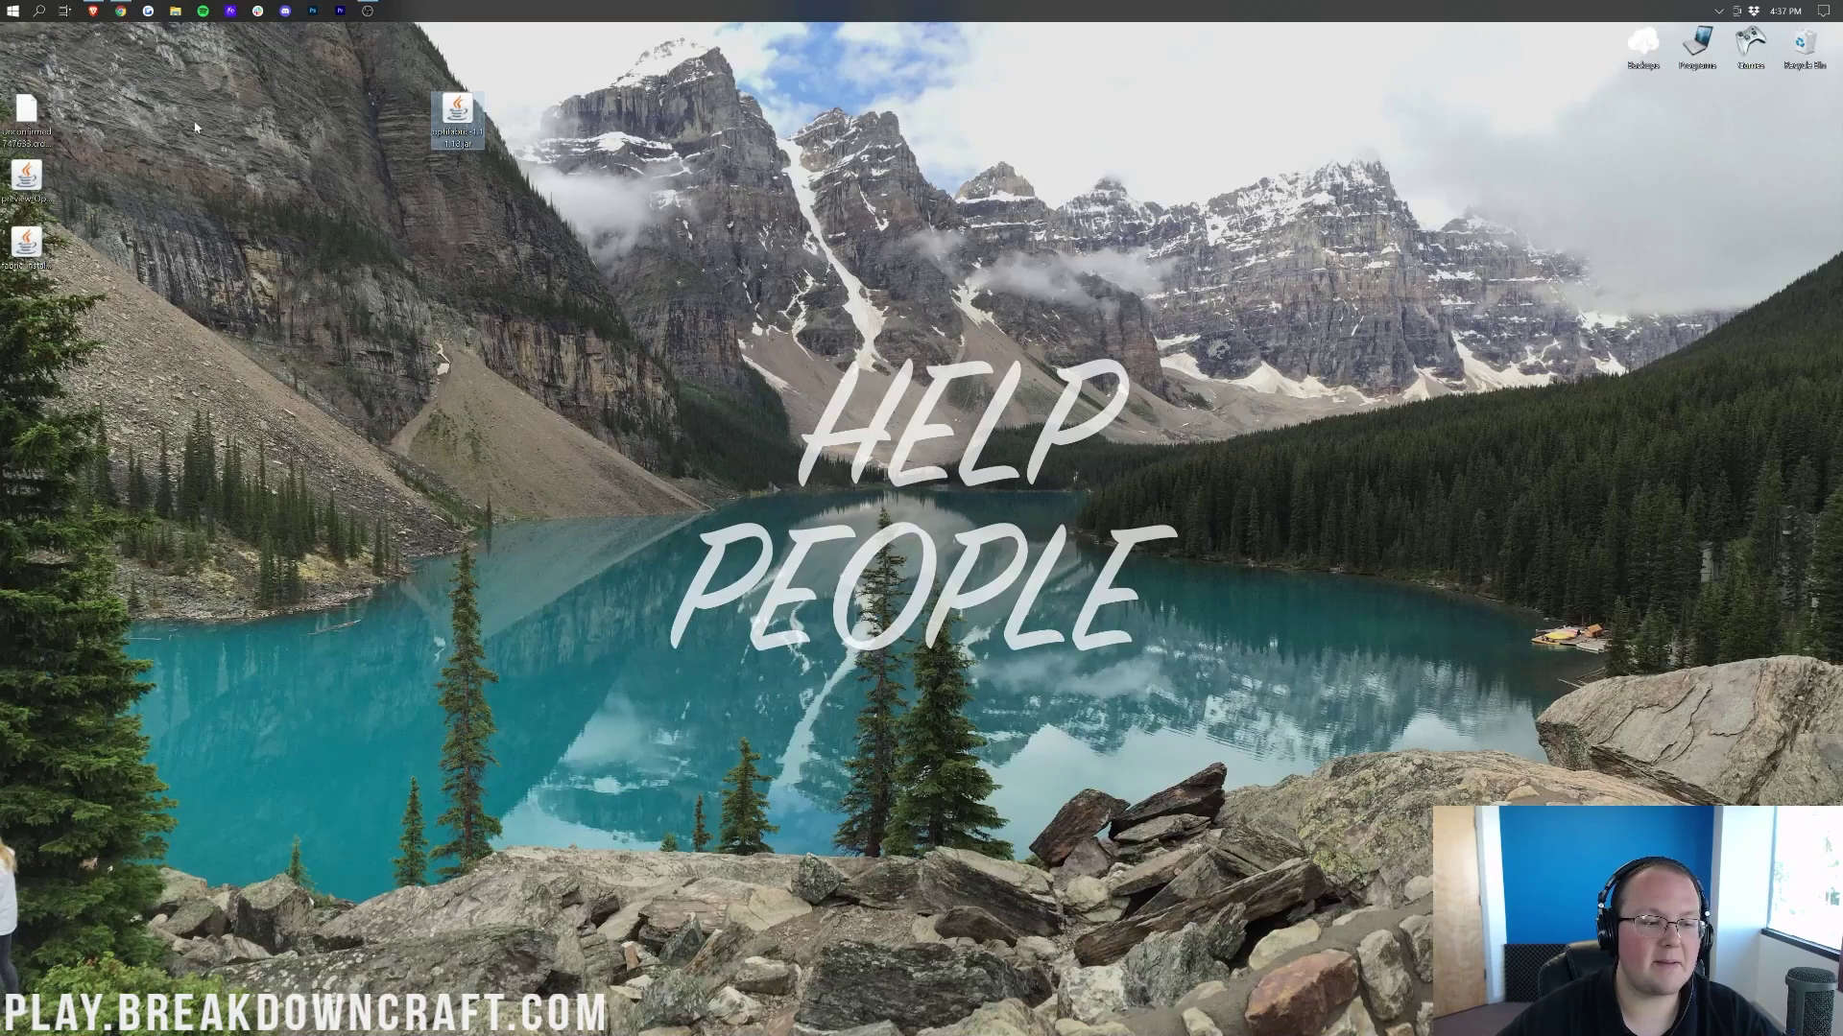
{"action": "left_click_drag", "start_coordinate": [26, 178], "coordinate": [457, 197]}
{"action": "left_click_drag", "start_coordinate": [46, 230], "coordinate": [429, 265]}
{"action": "left_click_drag", "start_coordinate": [462, 121], "coordinate": [731, 248]}
{"action": "left_click", "coordinate": [879, 393]}
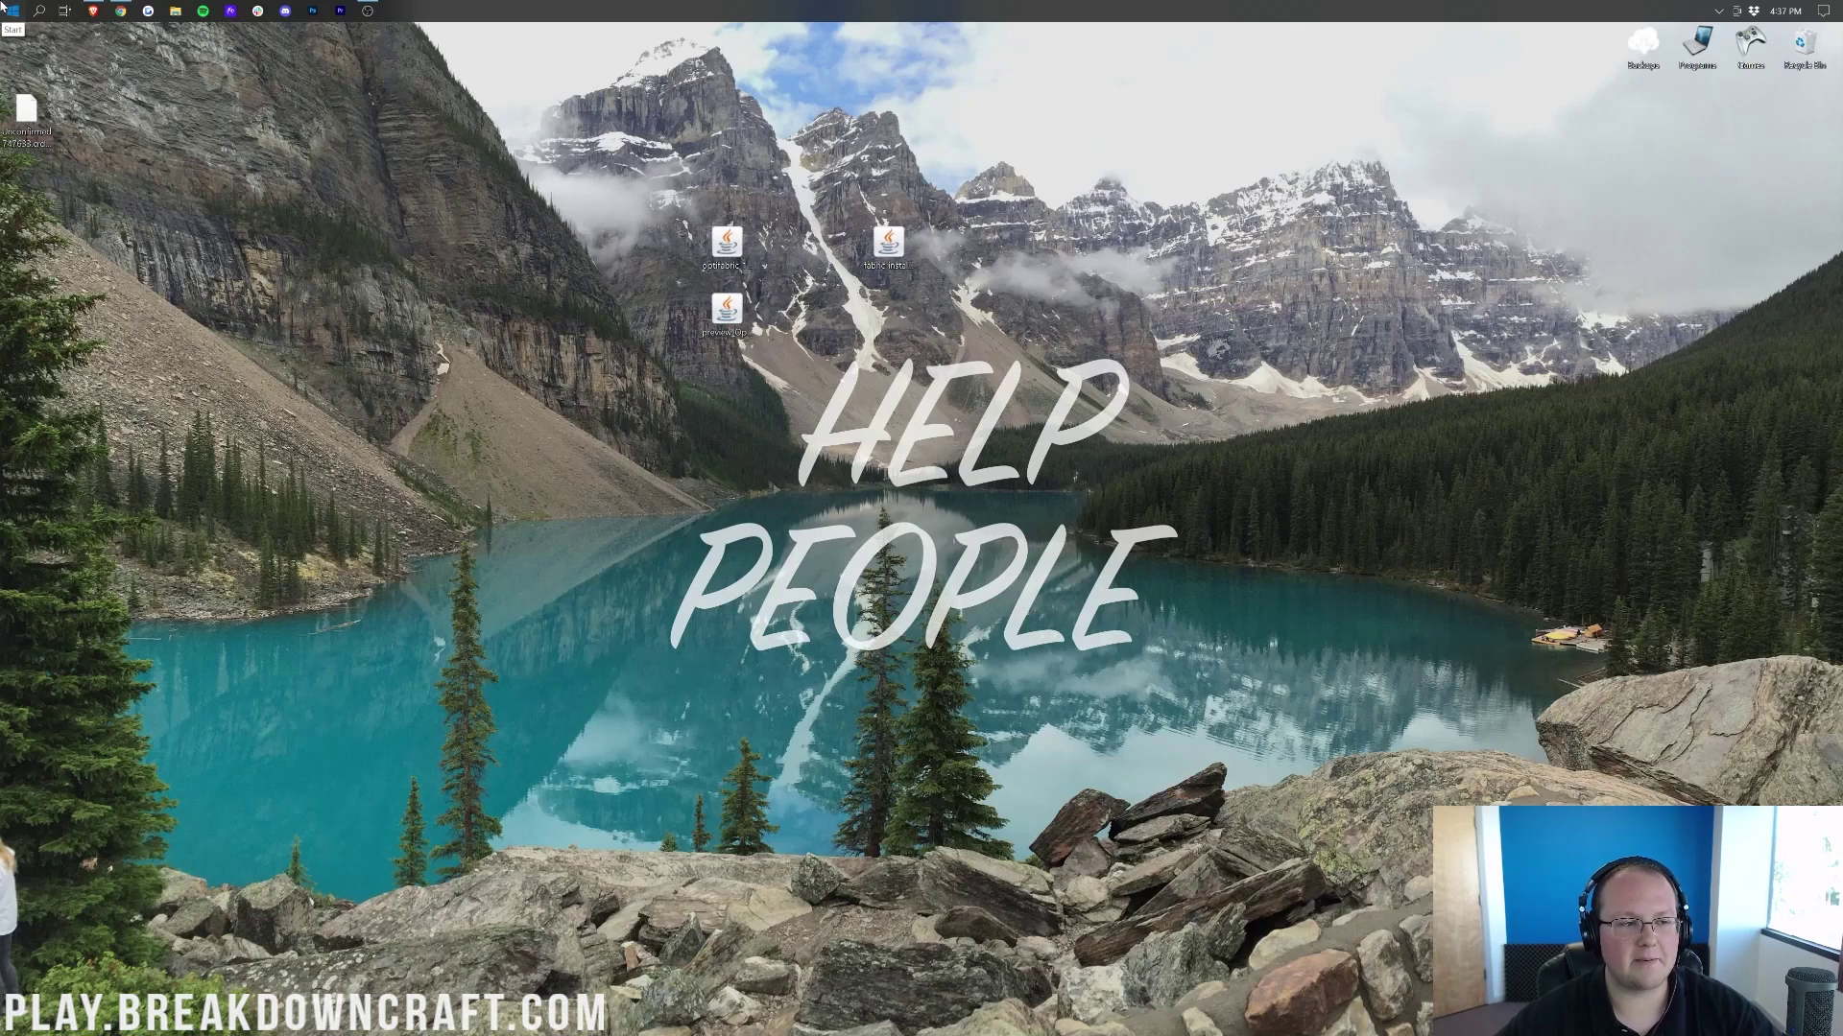
Look up the Downloads folder, shift the three desktop jar files slightly higher and close the folder
{"action": "left_click", "coordinate": [4, 6]}
{"action": "type", "text": "down"}
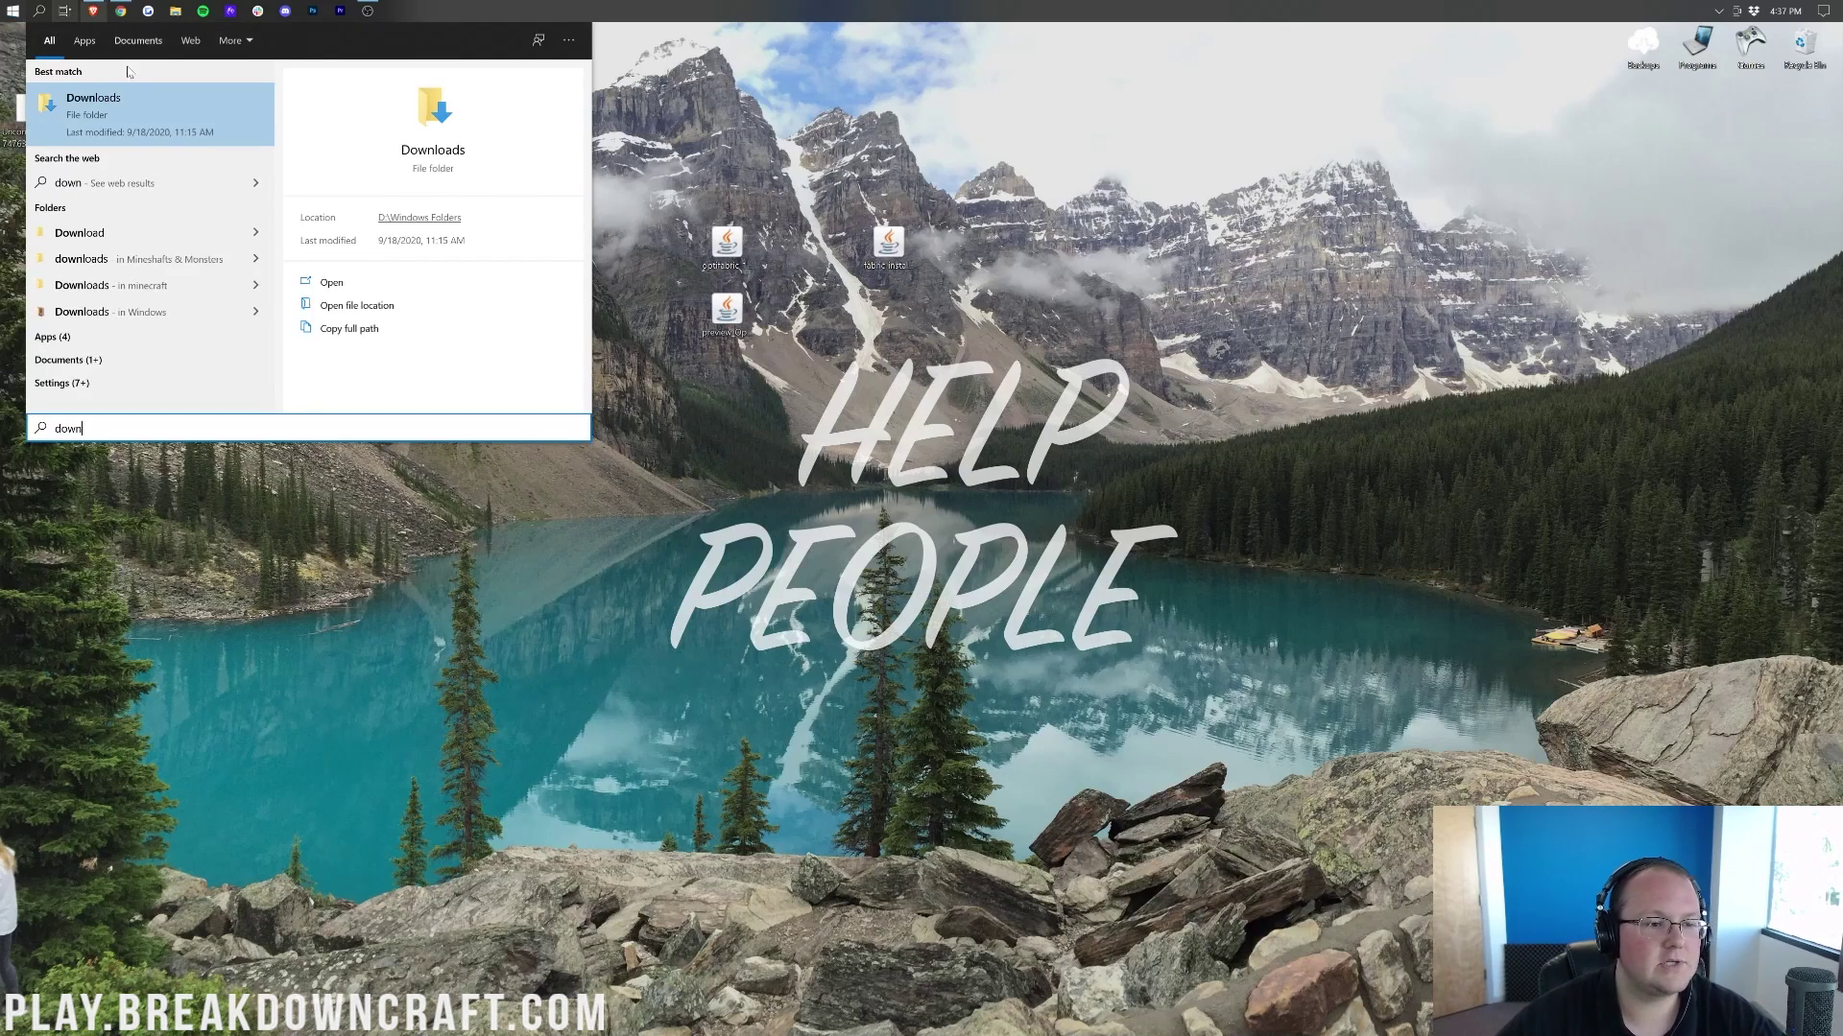
{"action": "left_click", "coordinate": [134, 100]}
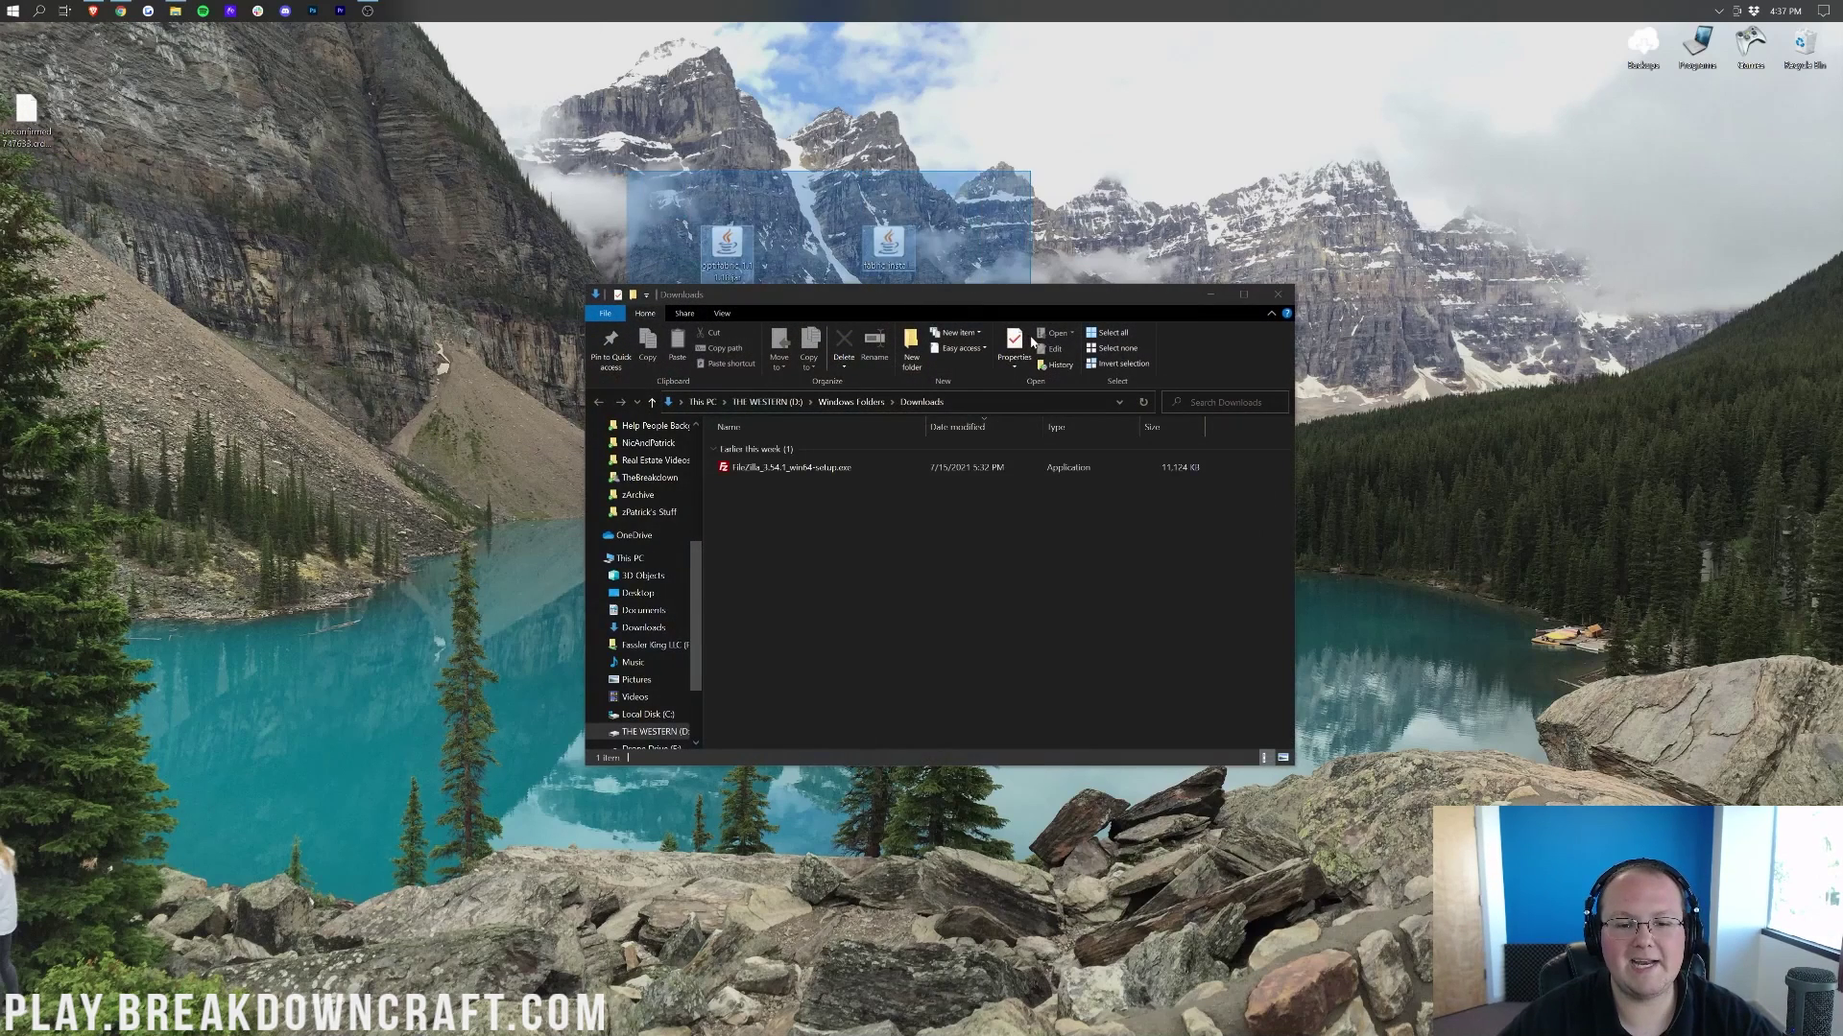
{"action": "left_click_drag", "start_coordinate": [887, 245], "coordinate": [888, 183]}
{"action": "left_click", "coordinate": [1277, 295]}
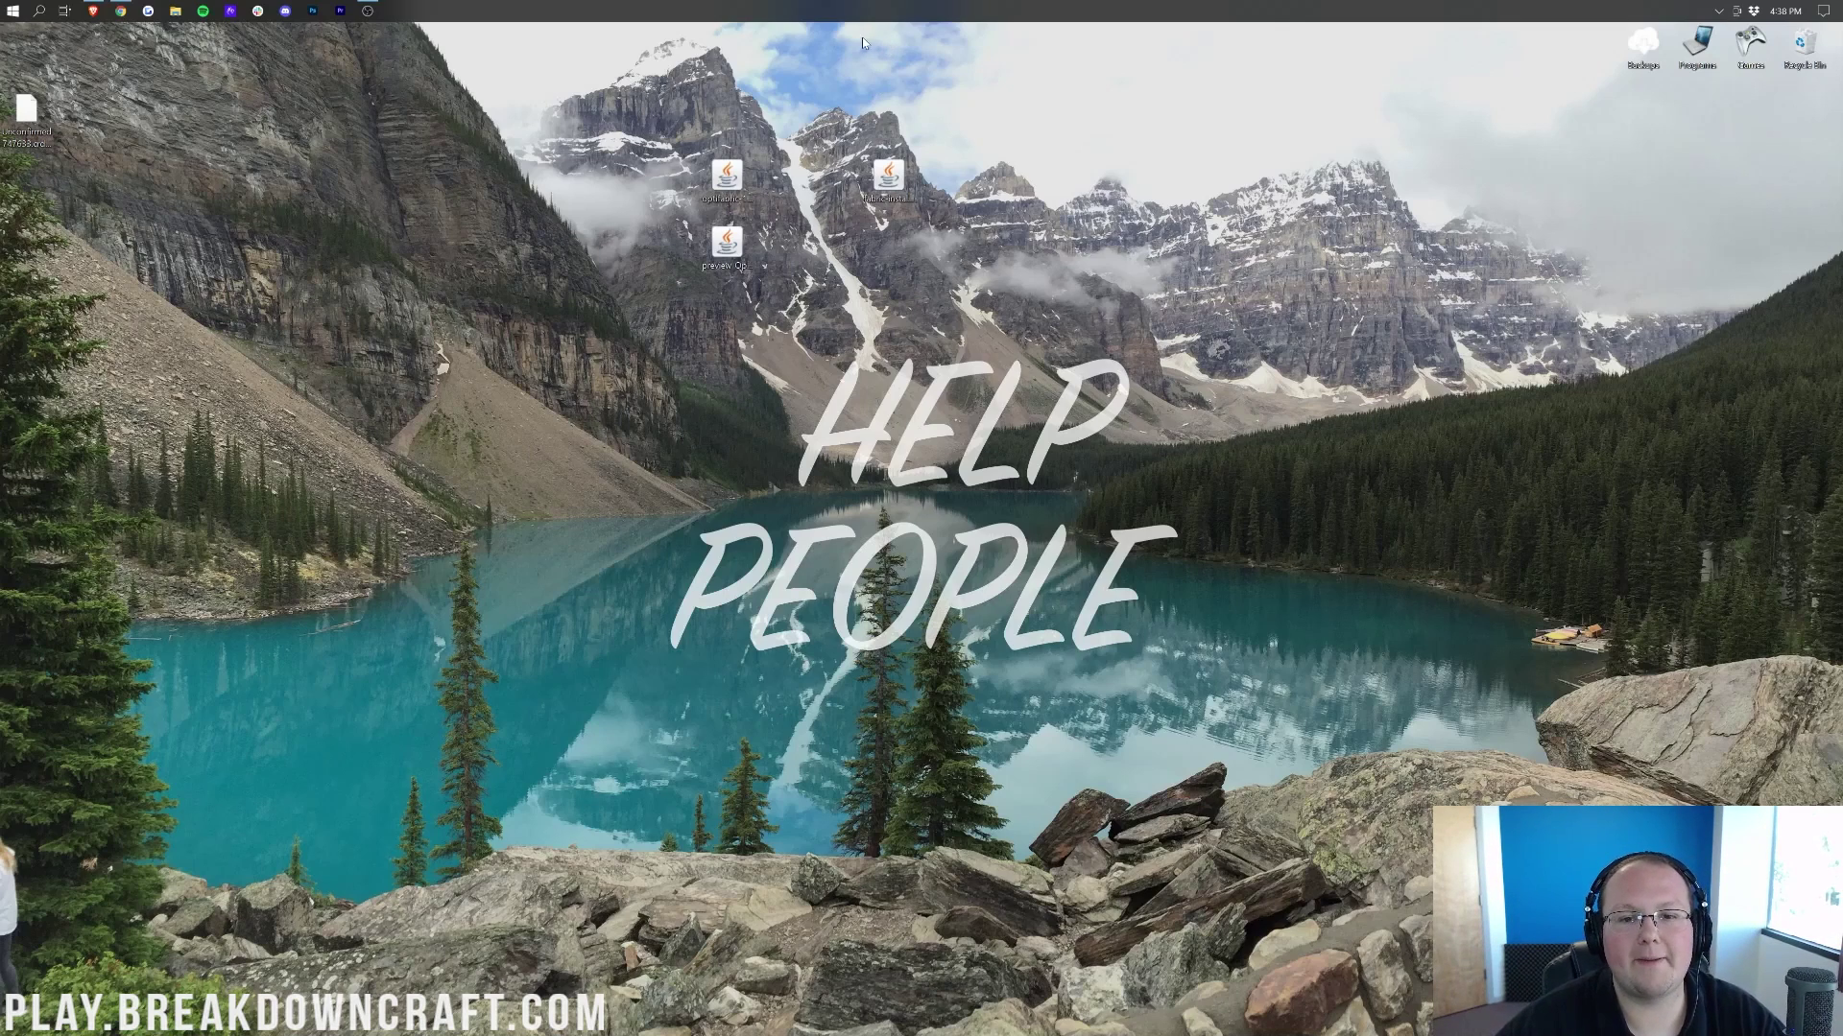
Open the Fabric installer jar with Java(TM) Platform SE binary
{"action": "right_click", "coordinate": [883, 181]}
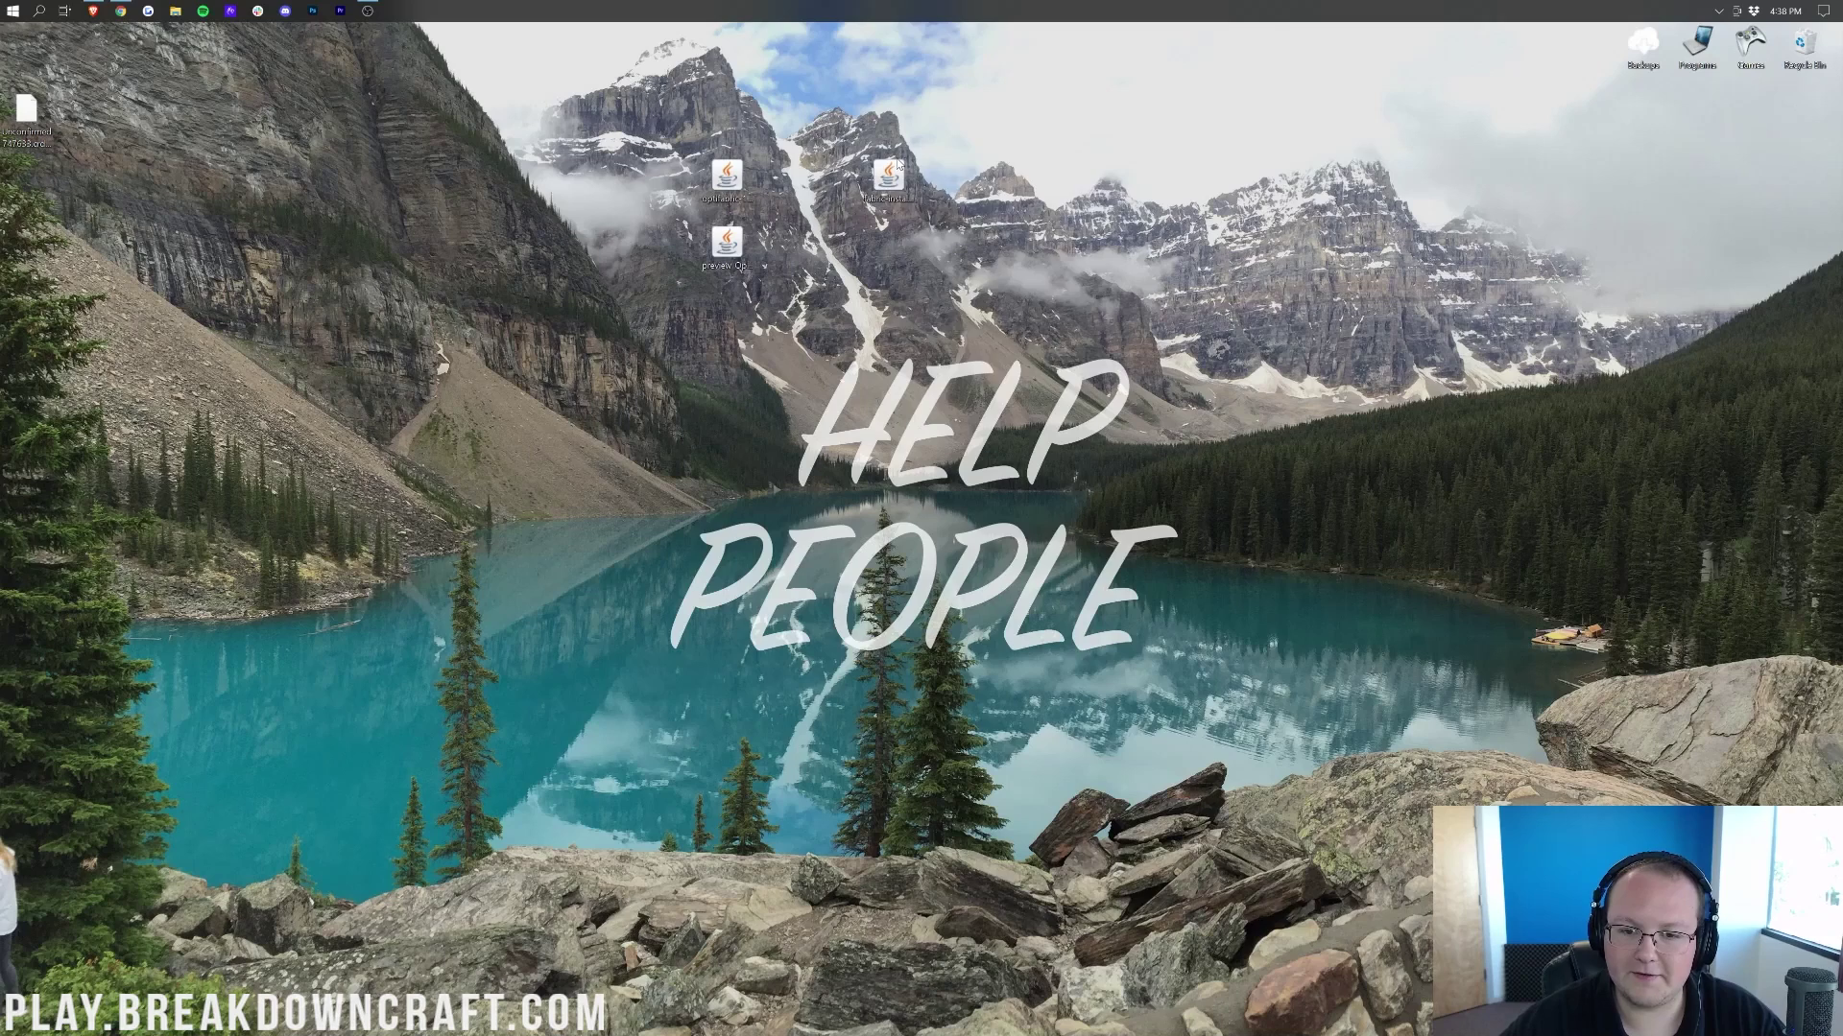
{"action": "right_click", "coordinate": [896, 160]}
{"action": "left_click", "coordinate": [936, 243]}
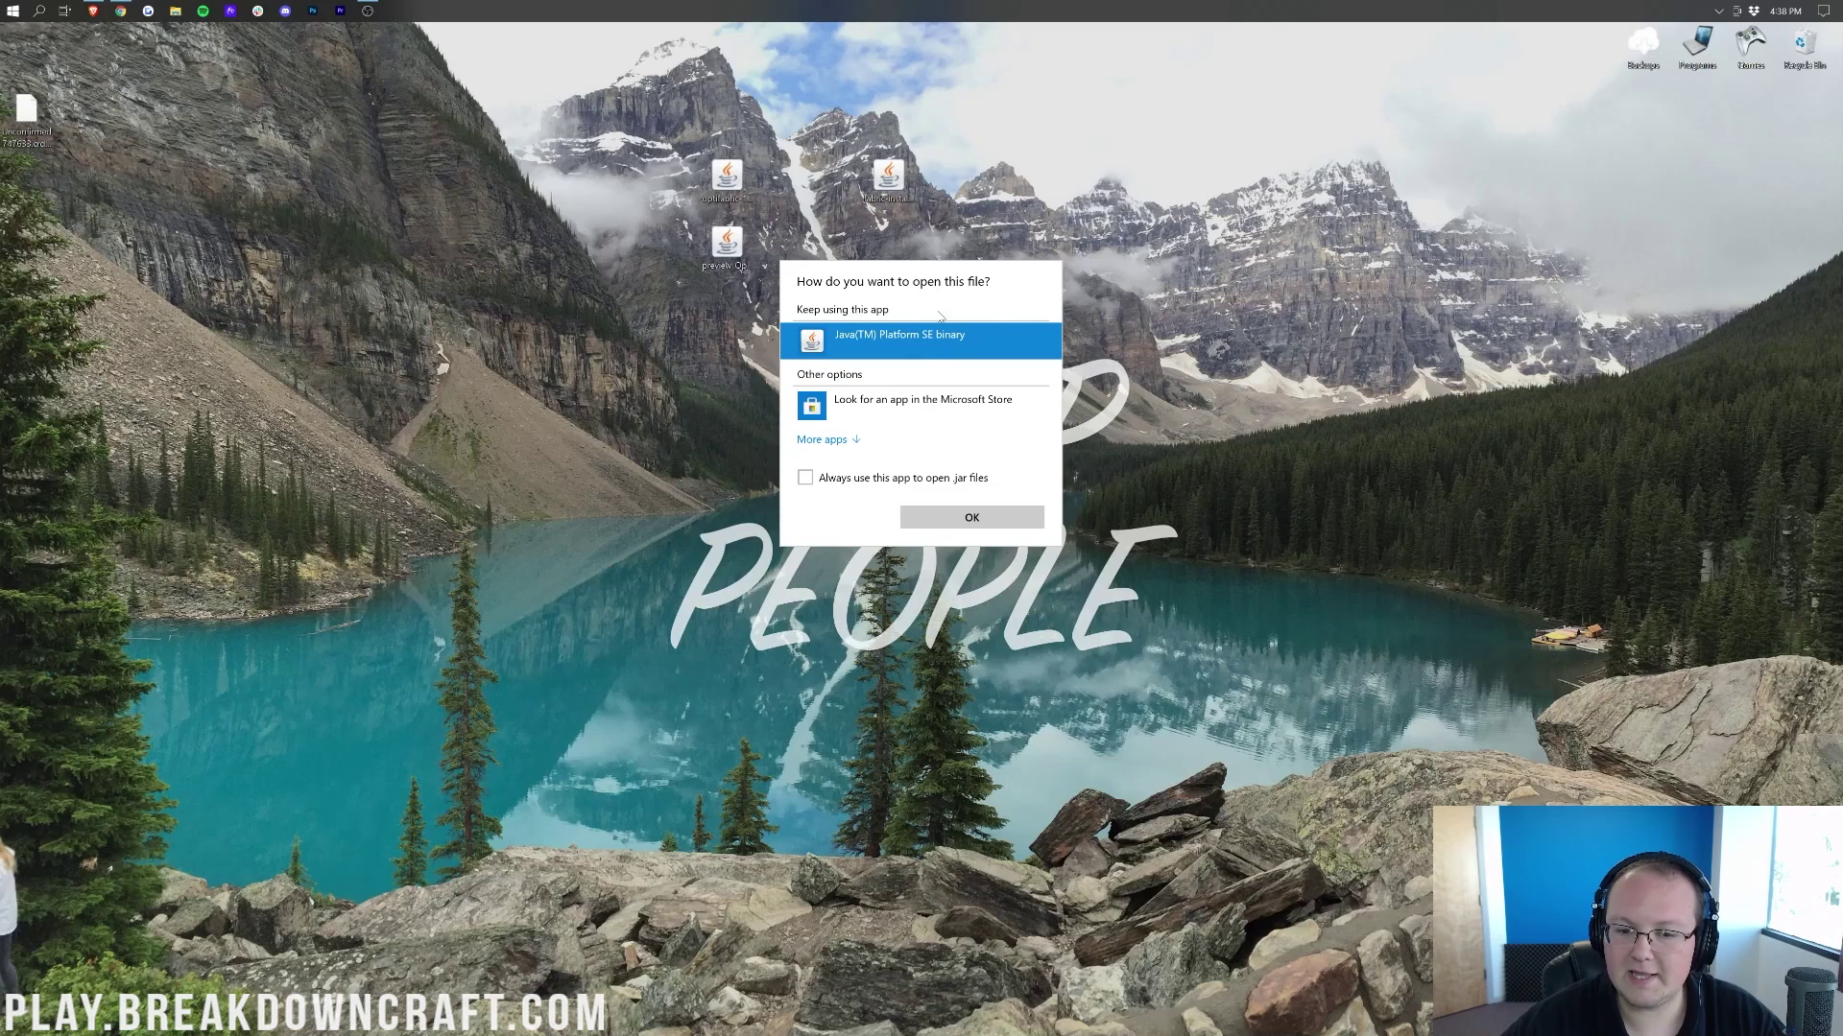
{"action": "left_click", "coordinate": [958, 521]}
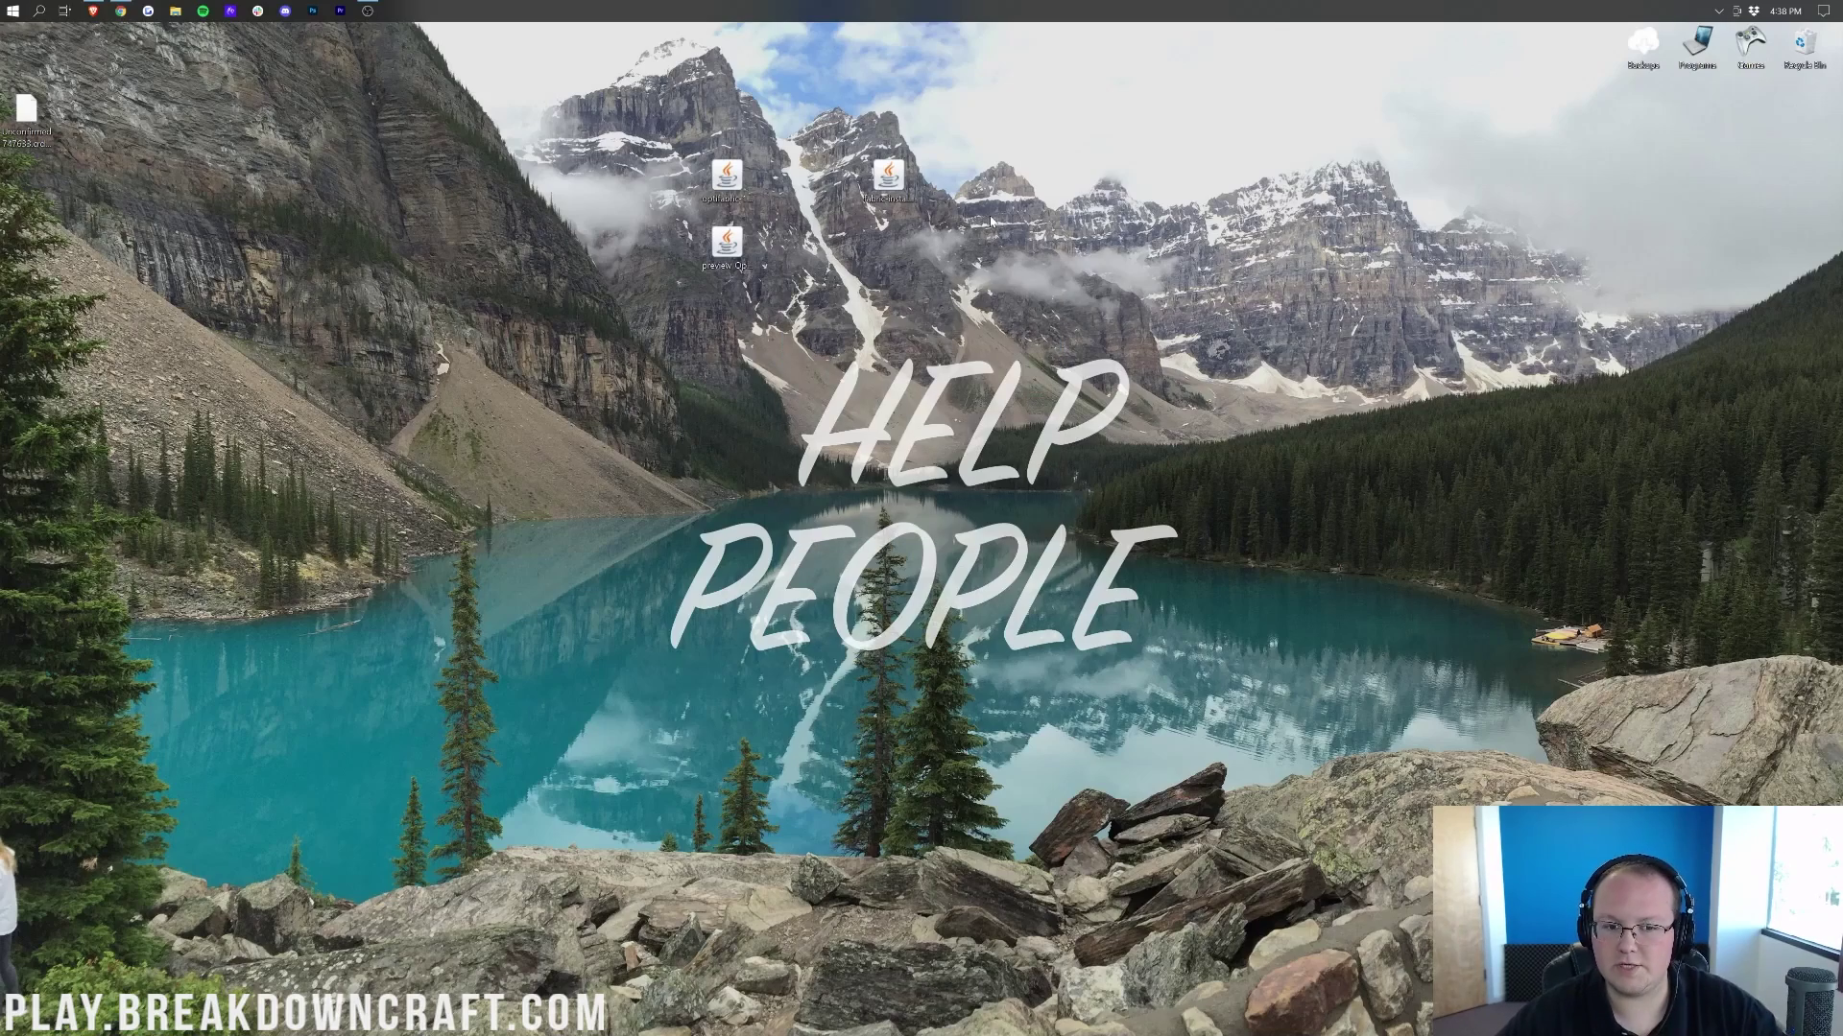
Switch to the browser and locate the Java download link in the article on installing Java for Minecraft
{"action": "left_click", "coordinate": [120, 11]}
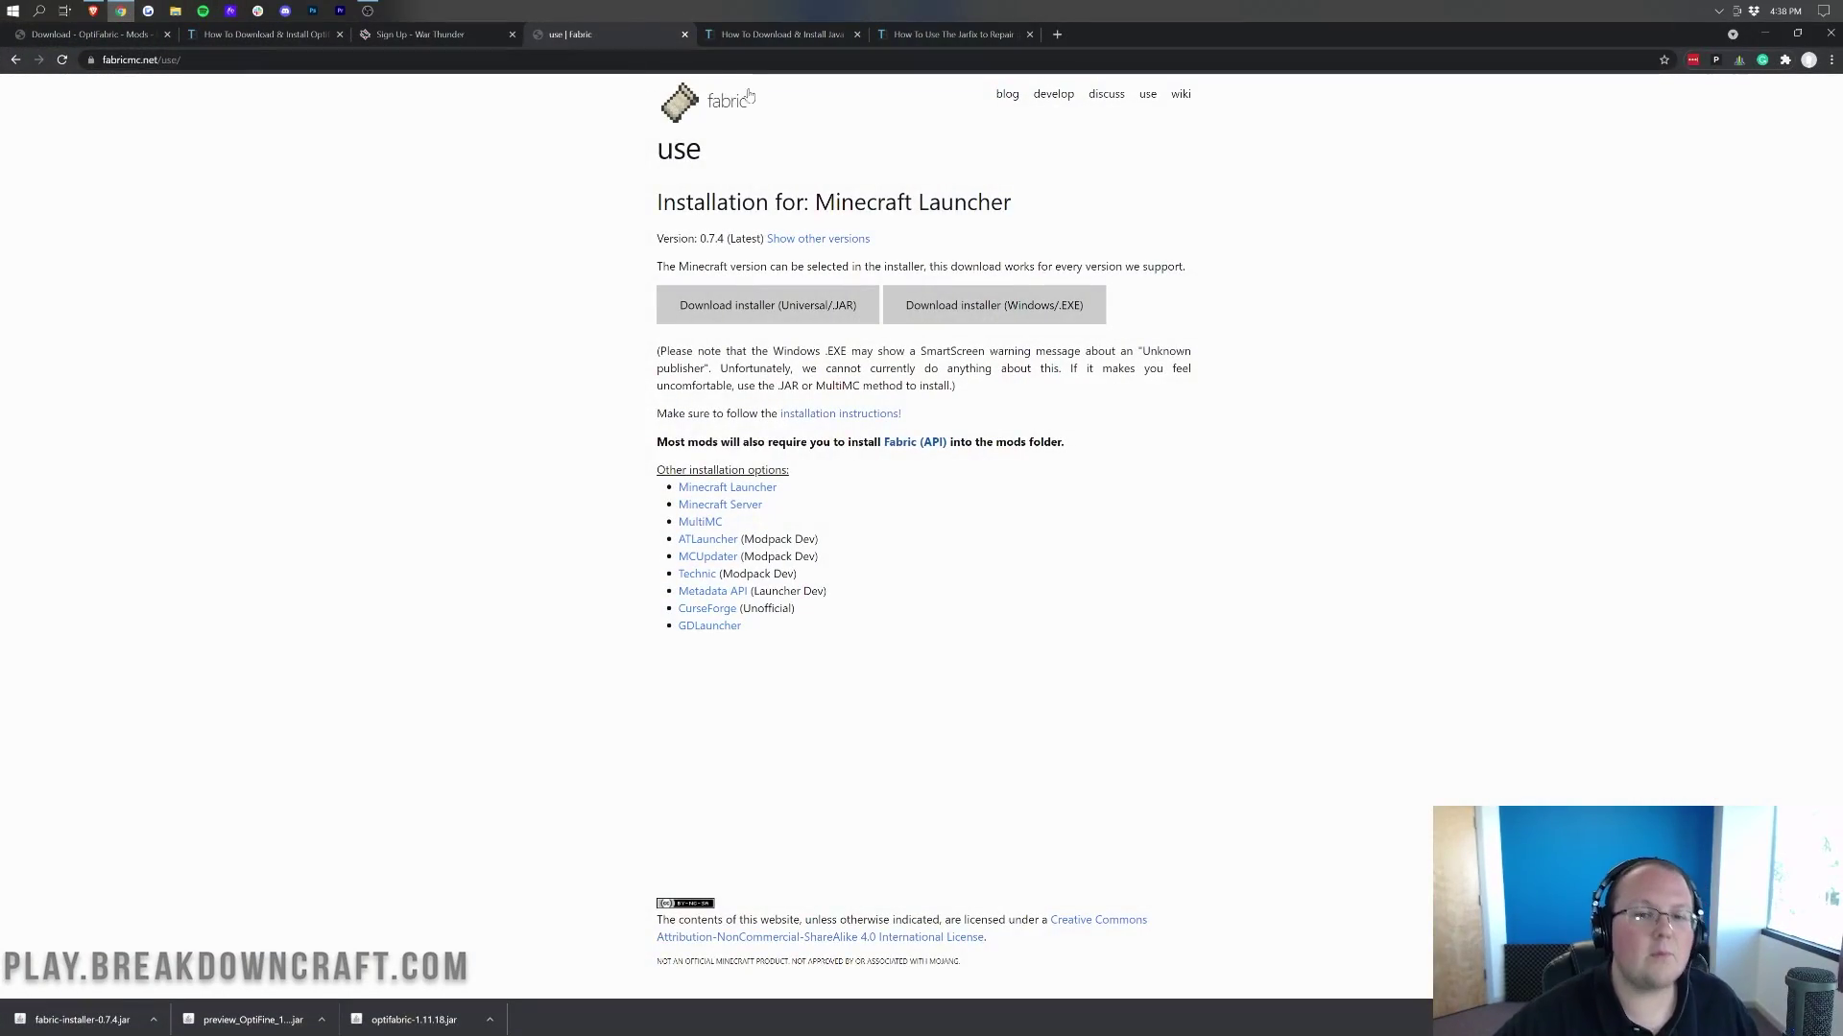
{"action": "left_click", "coordinate": [773, 33]}
{"action": "scroll", "coordinate": [833, 430], "scroll_direction": "down", "scroll_amount": 1}
{"action": "scroll", "coordinate": [833, 430], "scroll_direction": "up", "scroll_amount": 1}
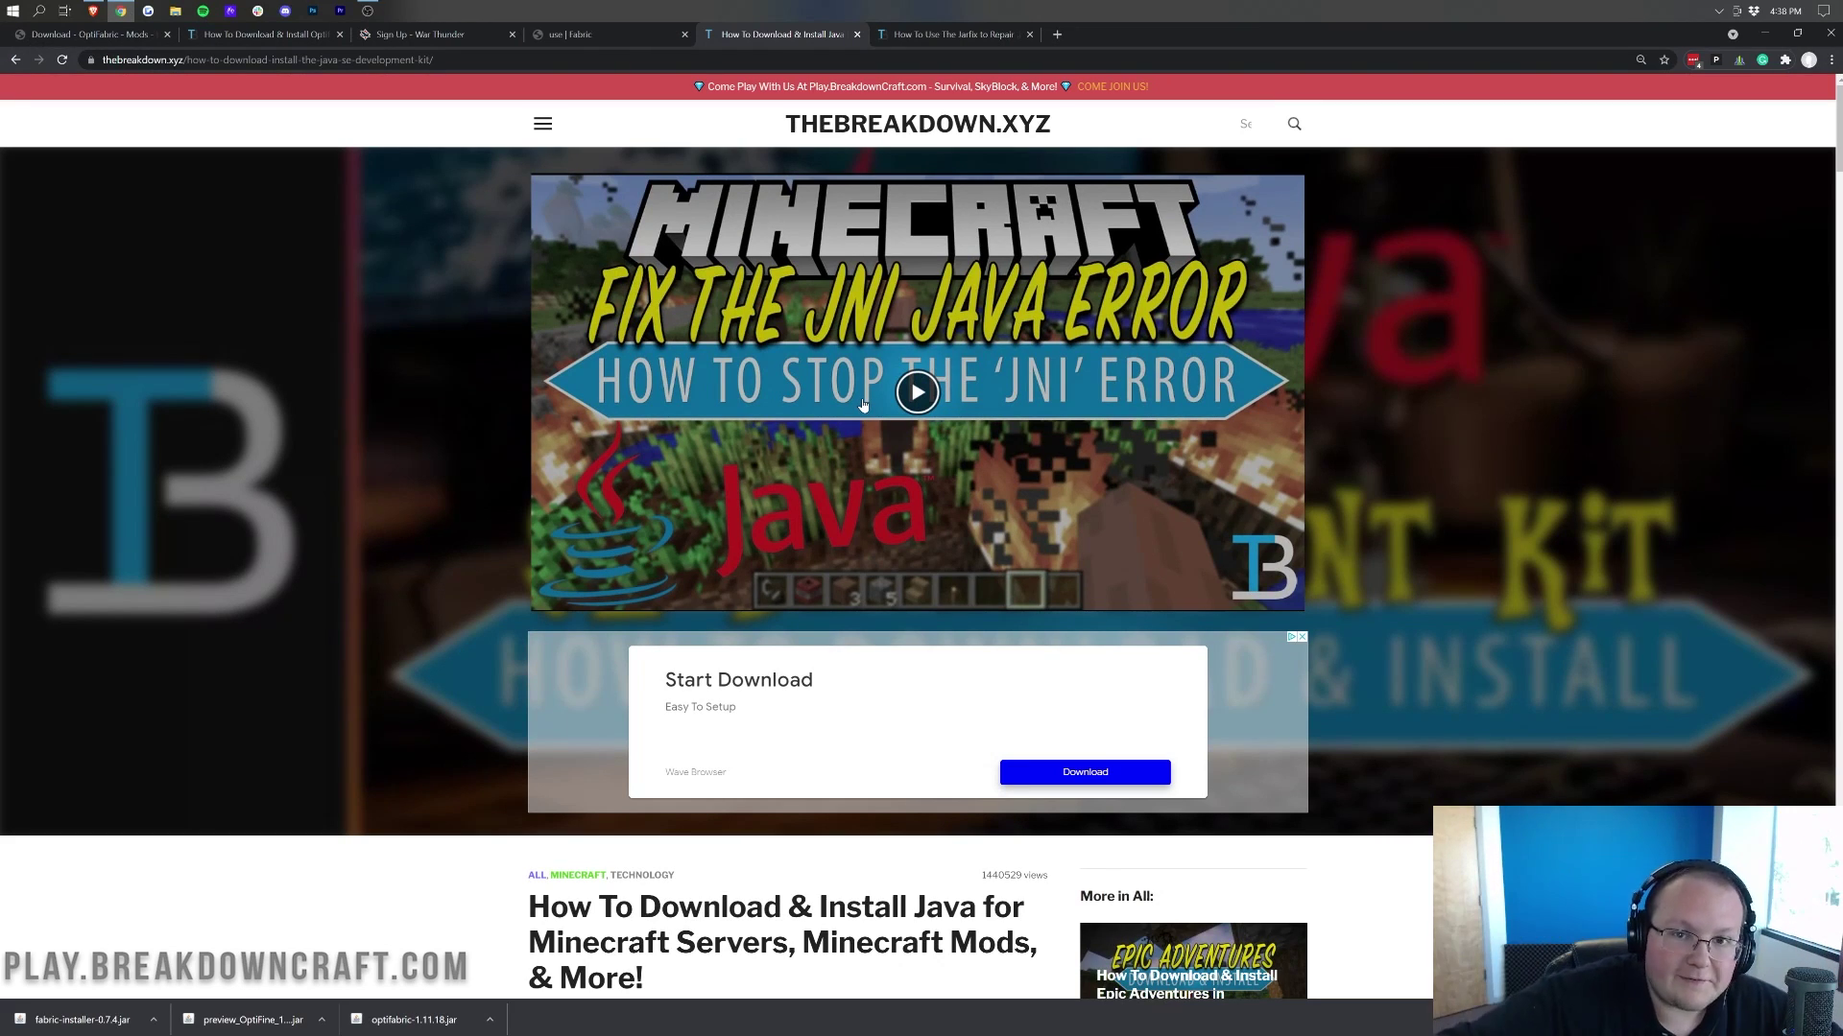
{"action": "scroll", "coordinate": [862, 404], "scroll_direction": "down", "scroll_amount": 5}
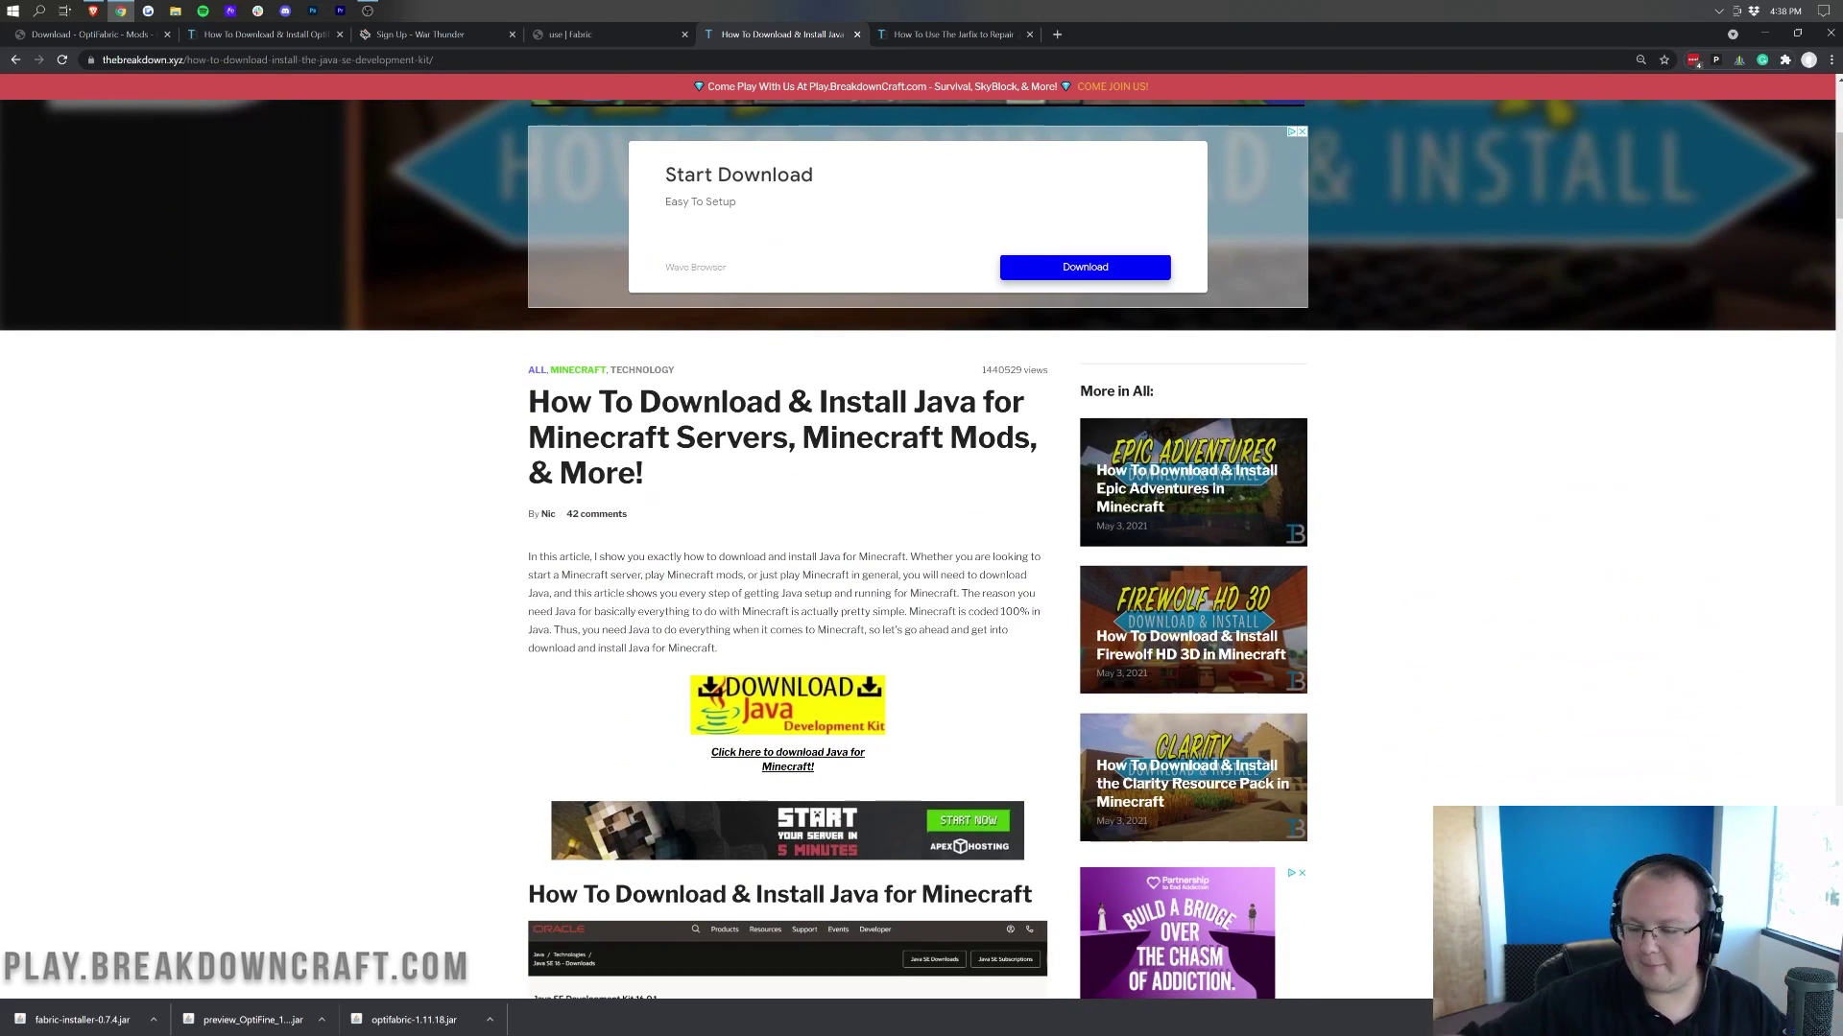
Read through the Java download article and bring up the article on repairing jar files with Jarfix
{"action": "scroll", "coordinate": [781, 389], "scroll_direction": "down", "scroll_amount": 5}
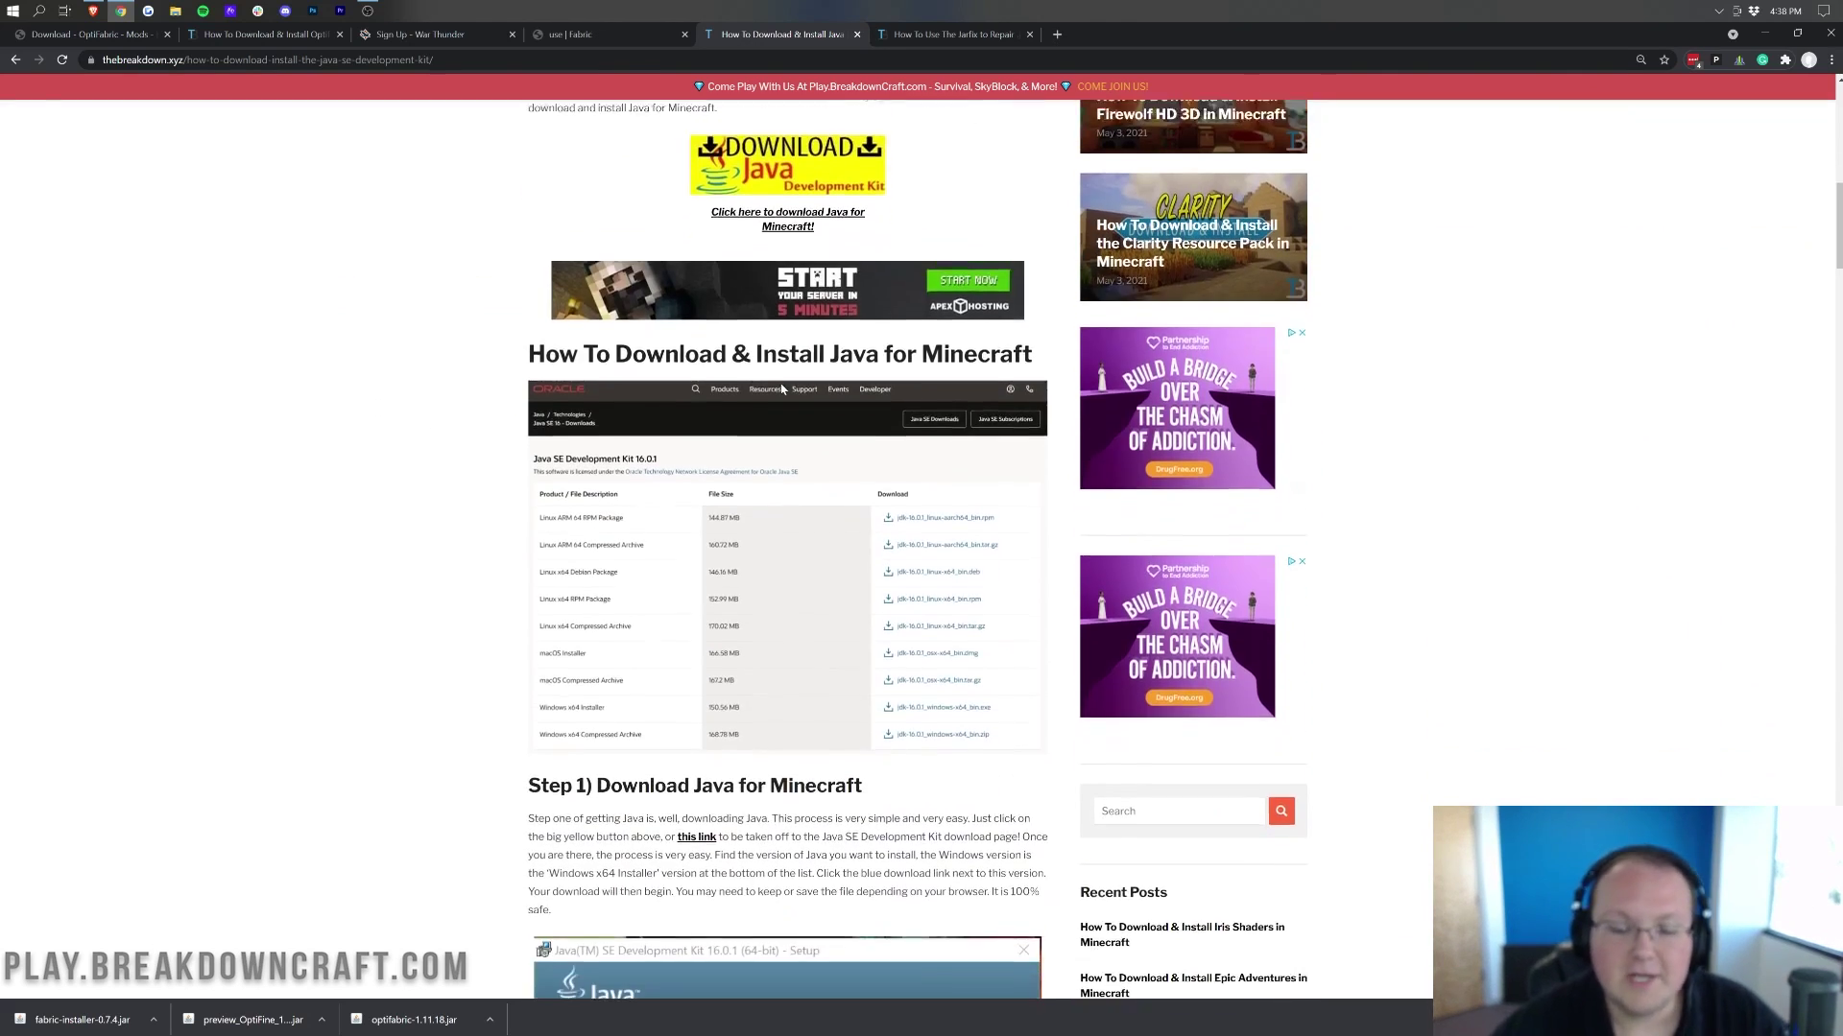
{"action": "scroll", "coordinate": [780, 388], "scroll_direction": "down", "scroll_amount": 3}
{"action": "scroll", "coordinate": [781, 403], "scroll_direction": "up", "scroll_amount": 15}
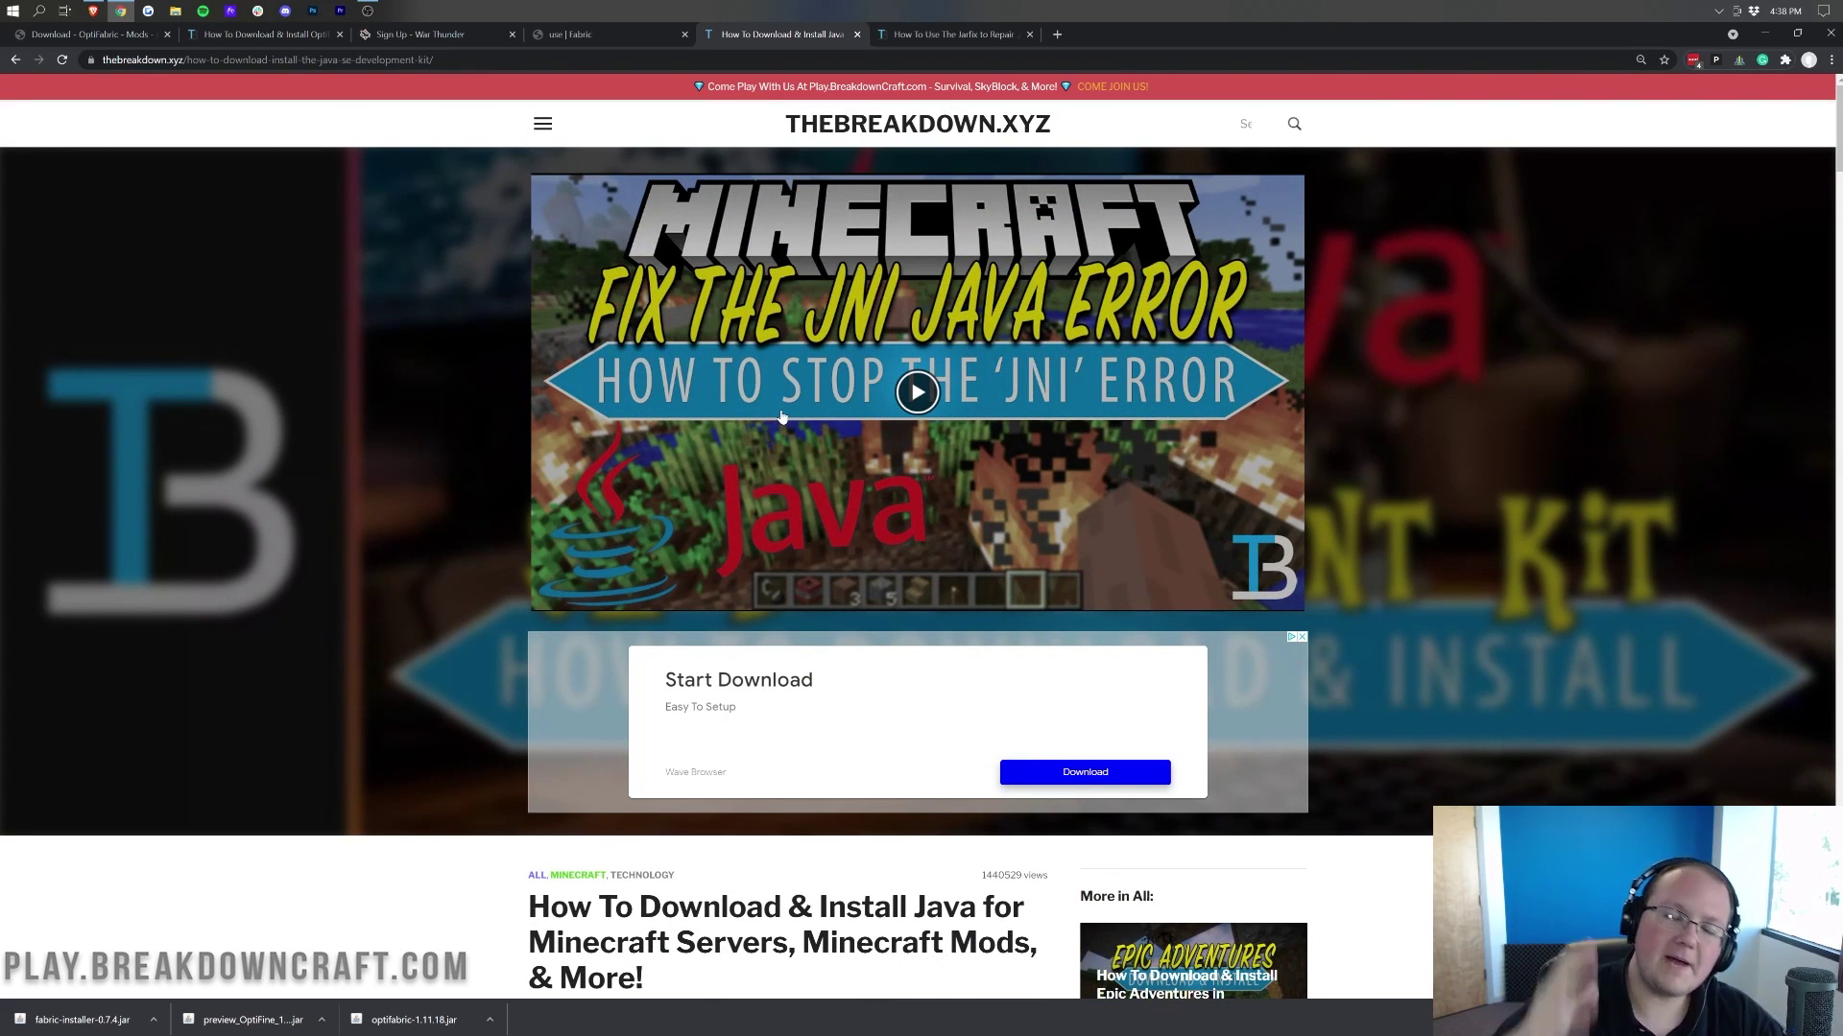
{"action": "left_click", "coordinate": [959, 36]}
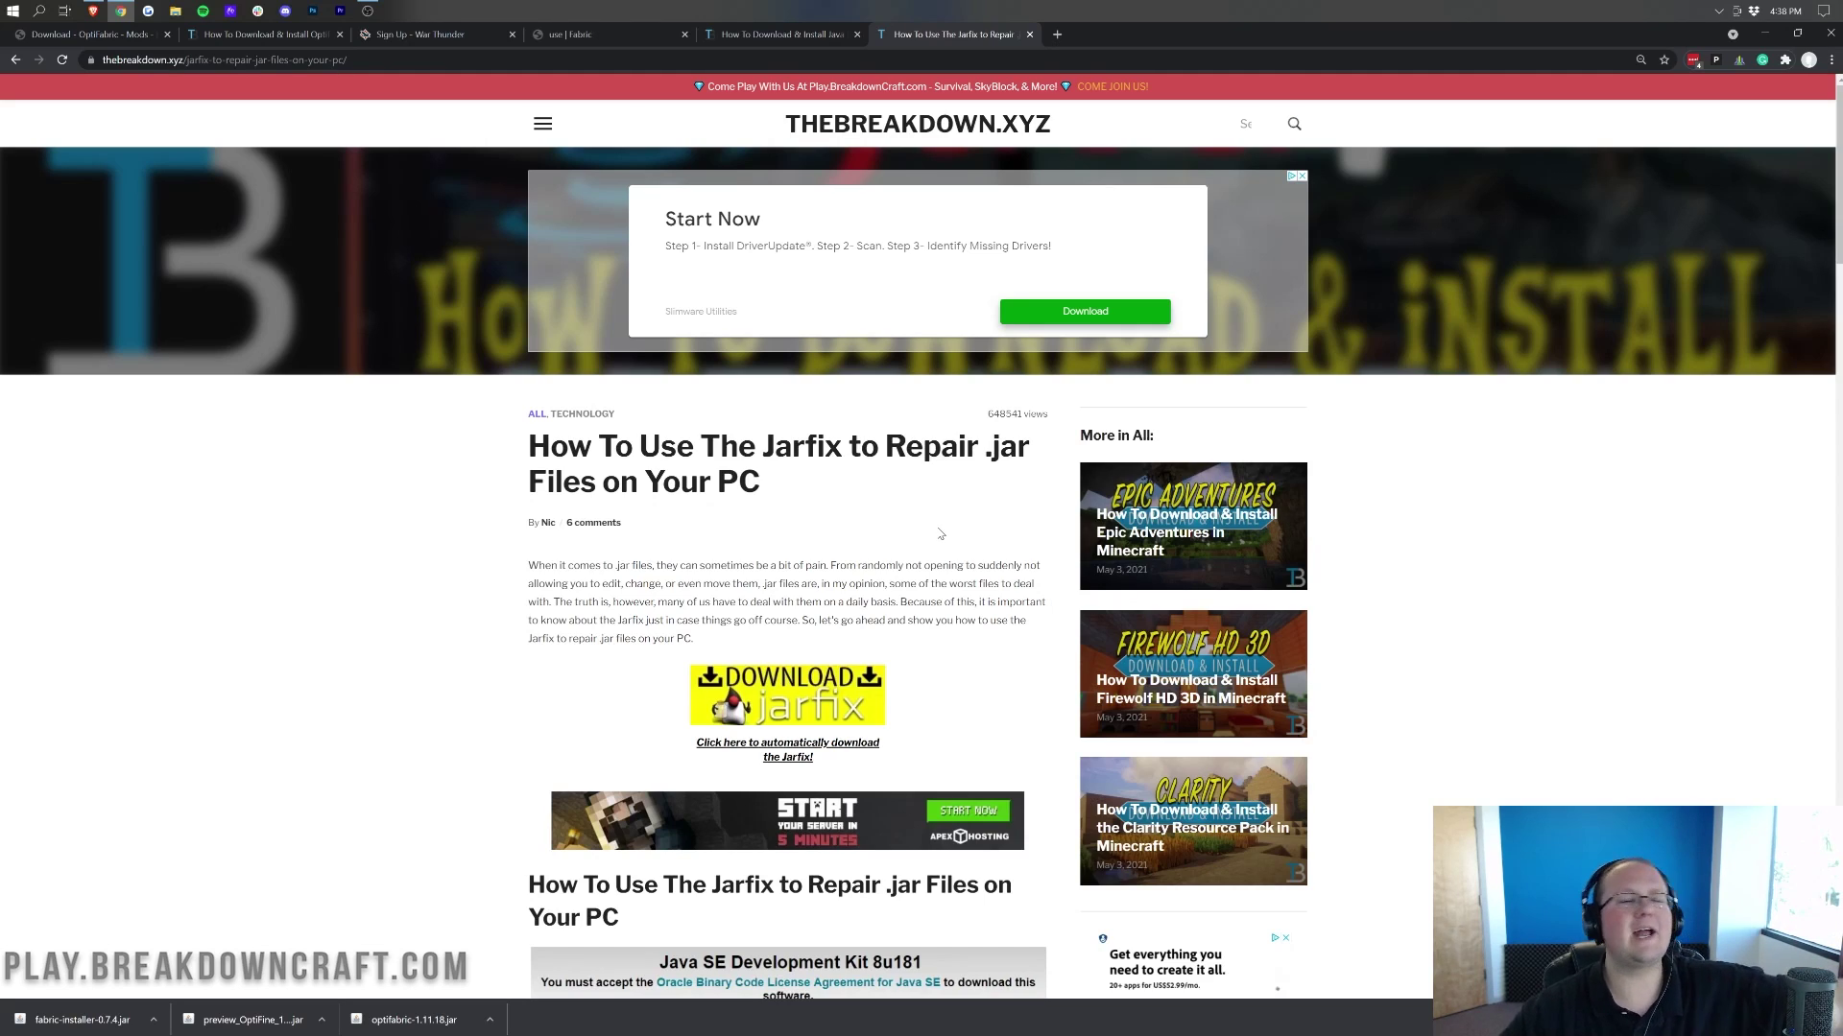
Minimize the browser and open the Fabric installer jar on the desktop with Java(TM) Platform SE binary
{"action": "left_click", "coordinate": [1766, 34]}
{"action": "right_click", "coordinate": [891, 195]}
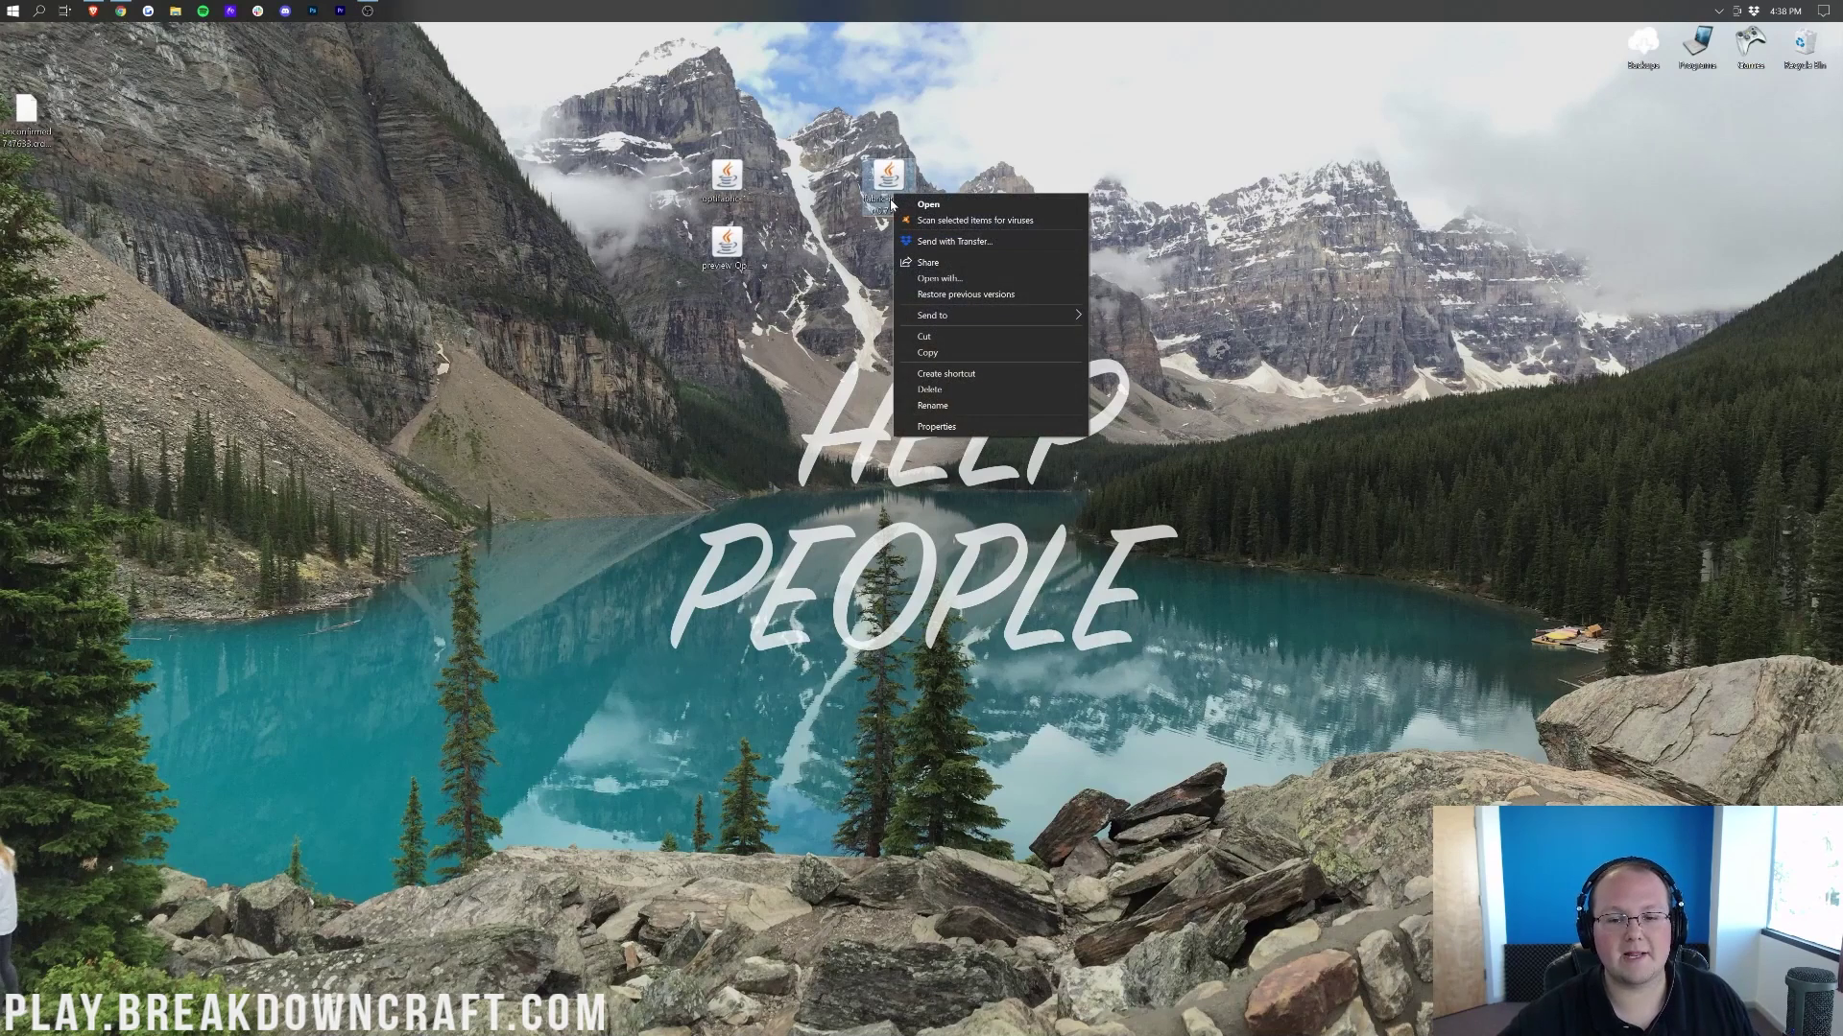
{"action": "left_click", "coordinate": [939, 279]}
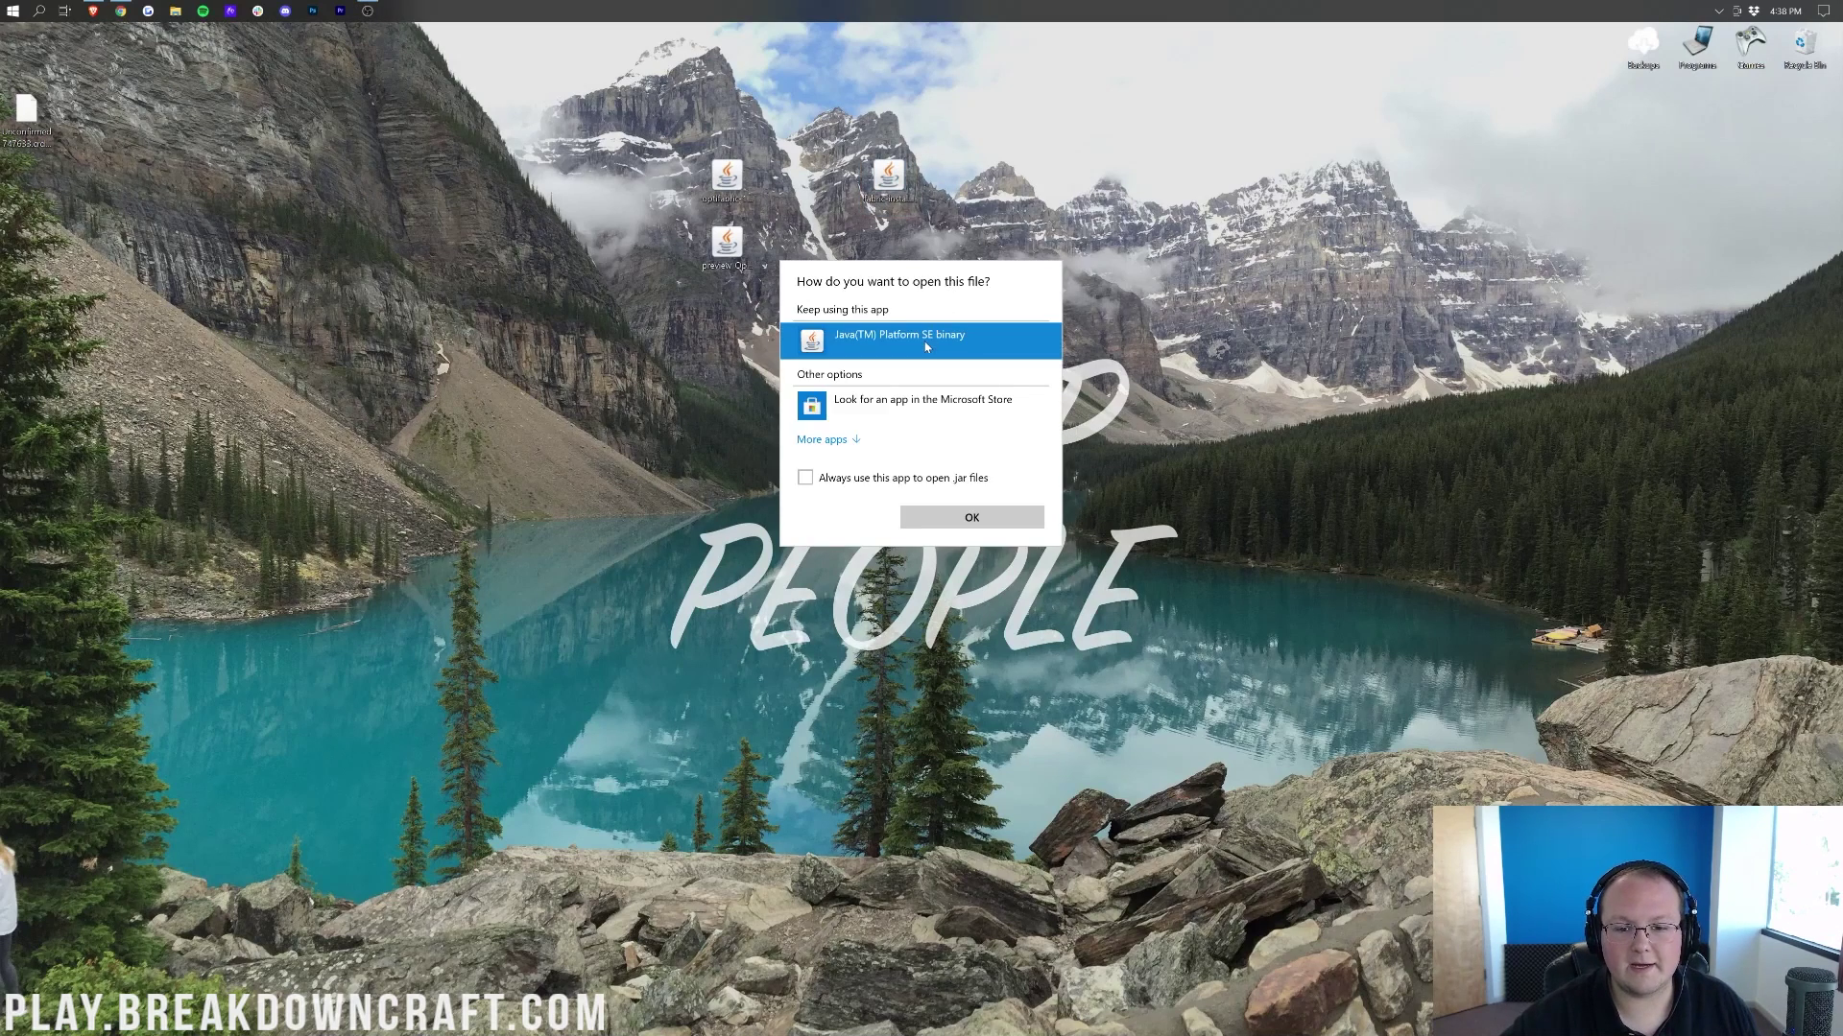
{"action": "left_click", "coordinate": [964, 523]}
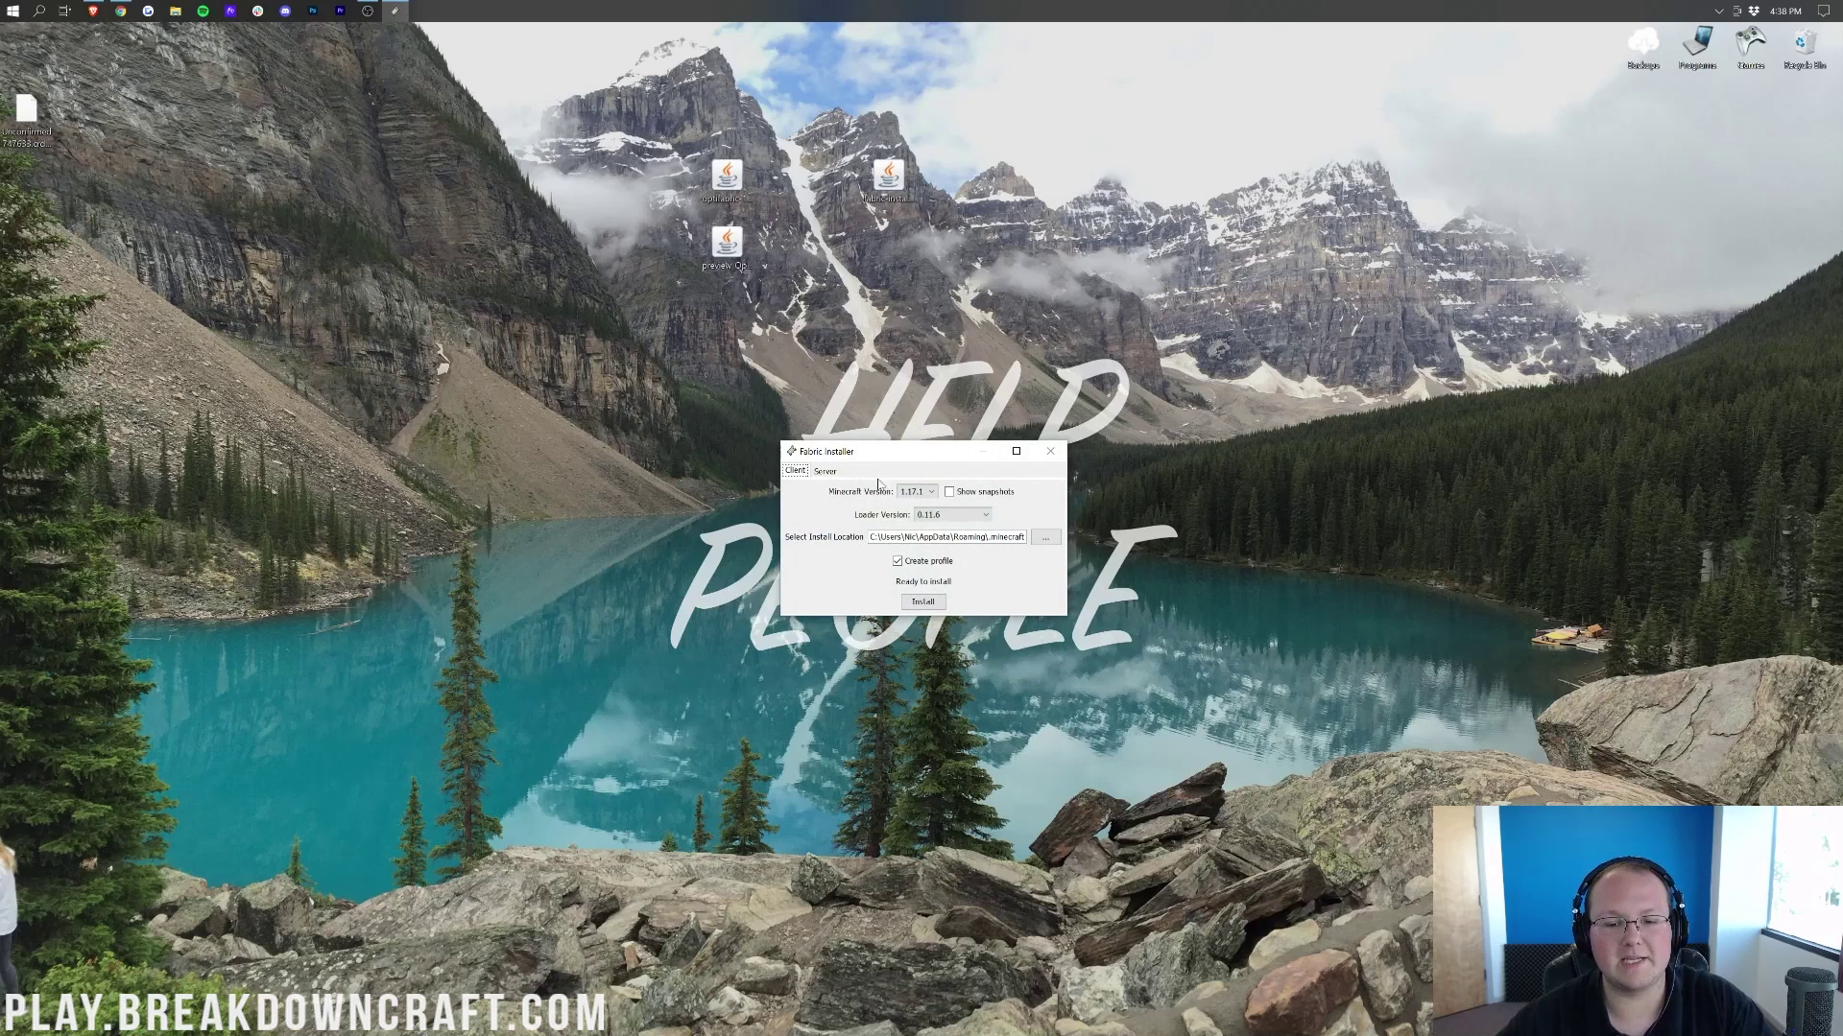
Install the Fabric client for Minecraft 1.17.1 with loader 0.11.6 and close the installer
{"action": "left_click", "coordinate": [914, 491]}
{"action": "left_click", "coordinate": [923, 498]}
{"action": "left_click", "coordinate": [922, 602]}
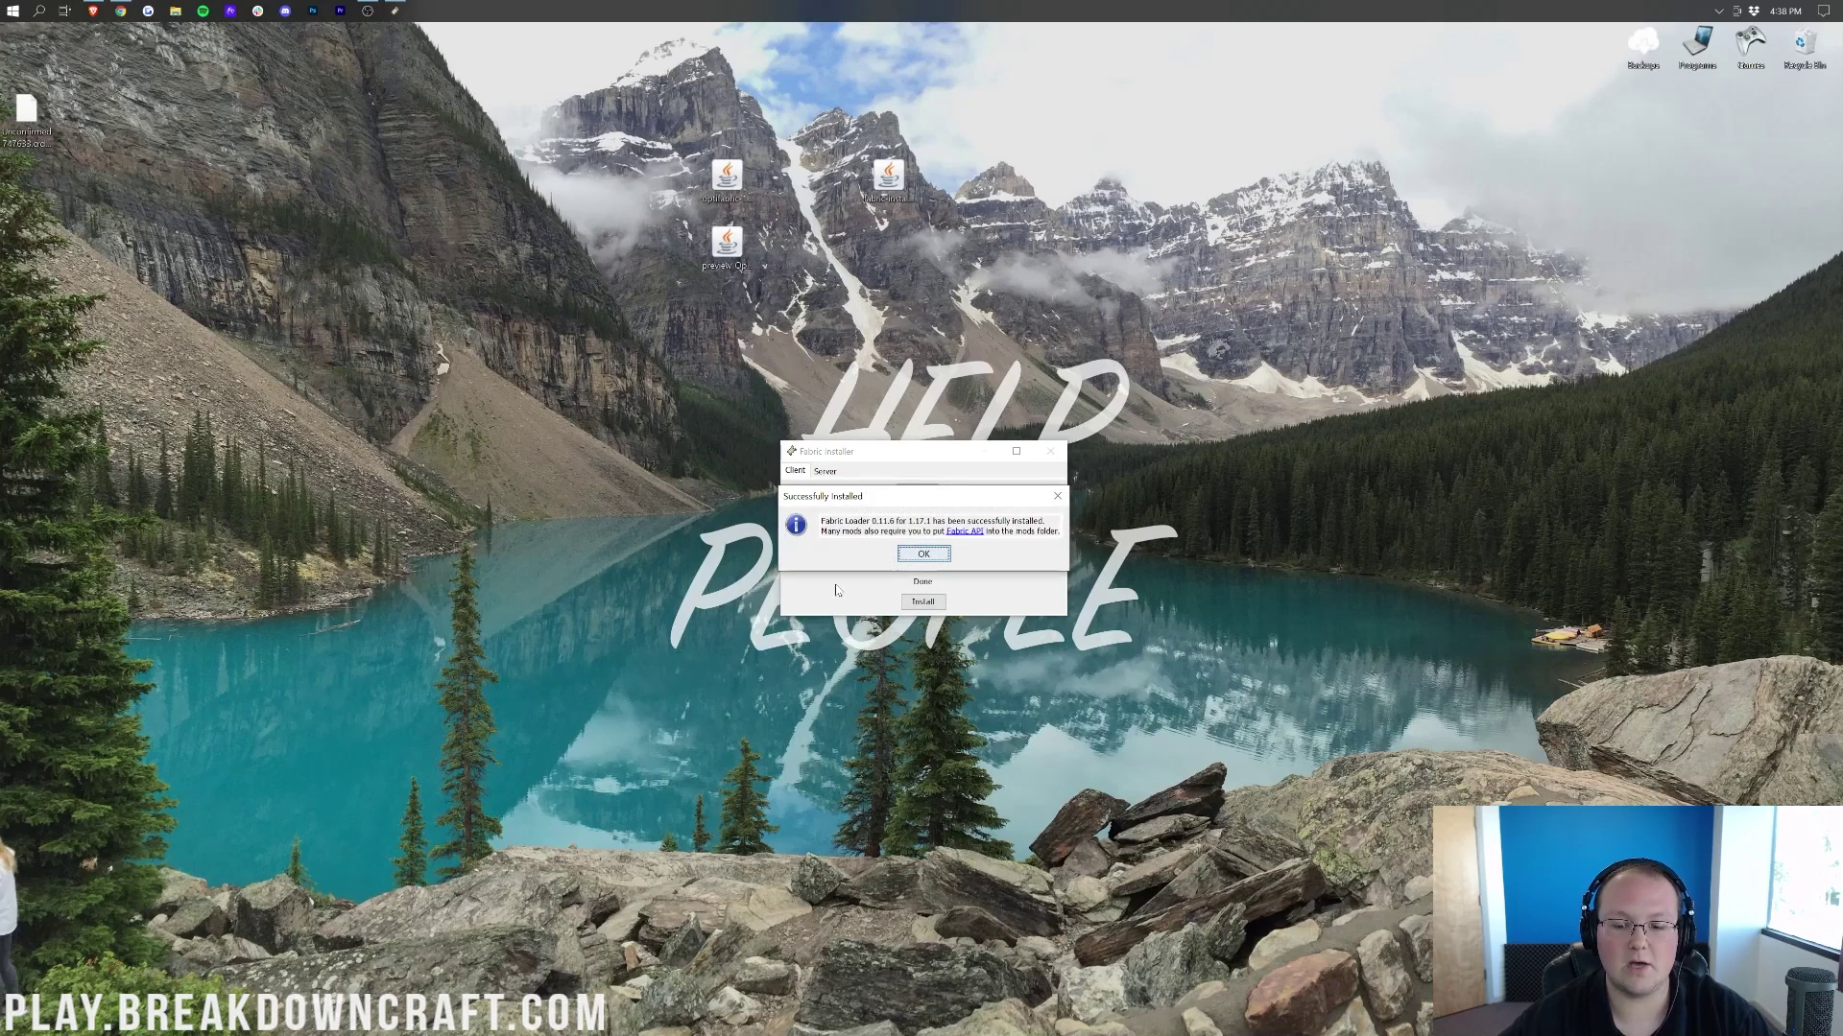
{"action": "left_click", "coordinate": [922, 555]}
{"action": "left_click", "coordinate": [1050, 451]}
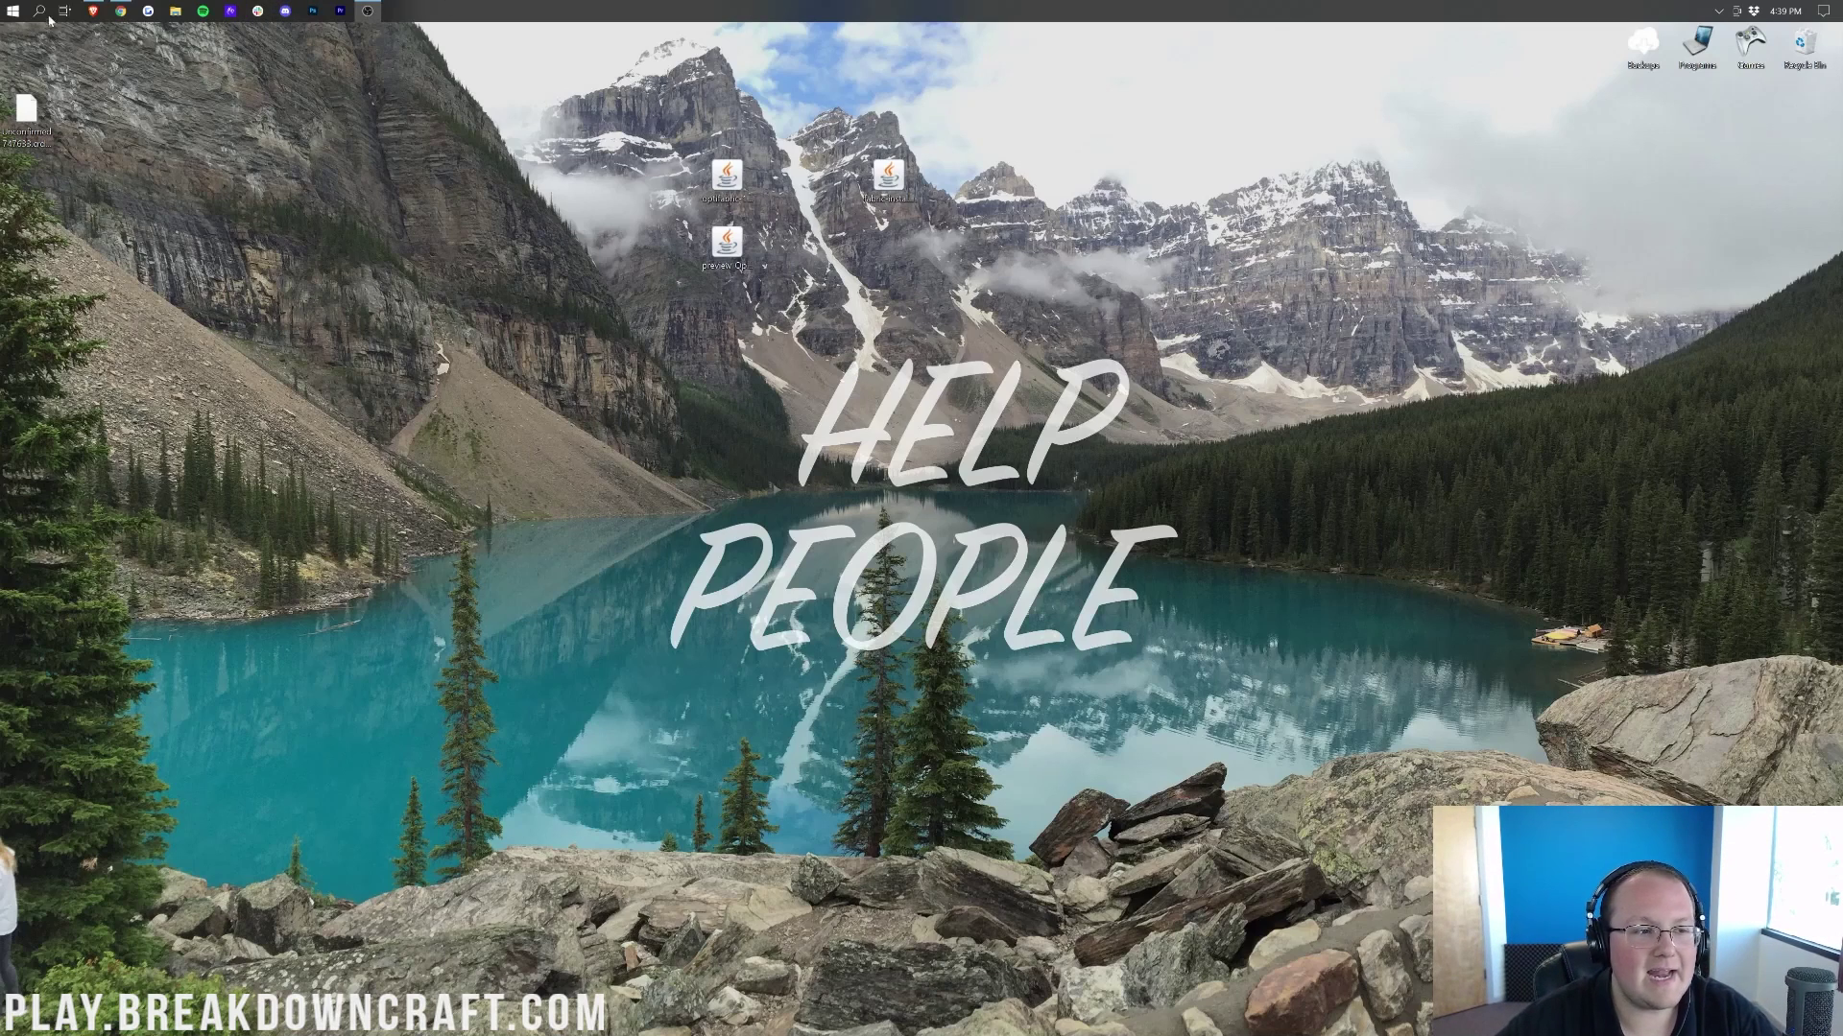
Open the Roaming folder by running %appdata% in the Windows Run dialog
{"action": "left_click_drag", "start_coordinate": [677, 123], "coordinate": [570, 200]}
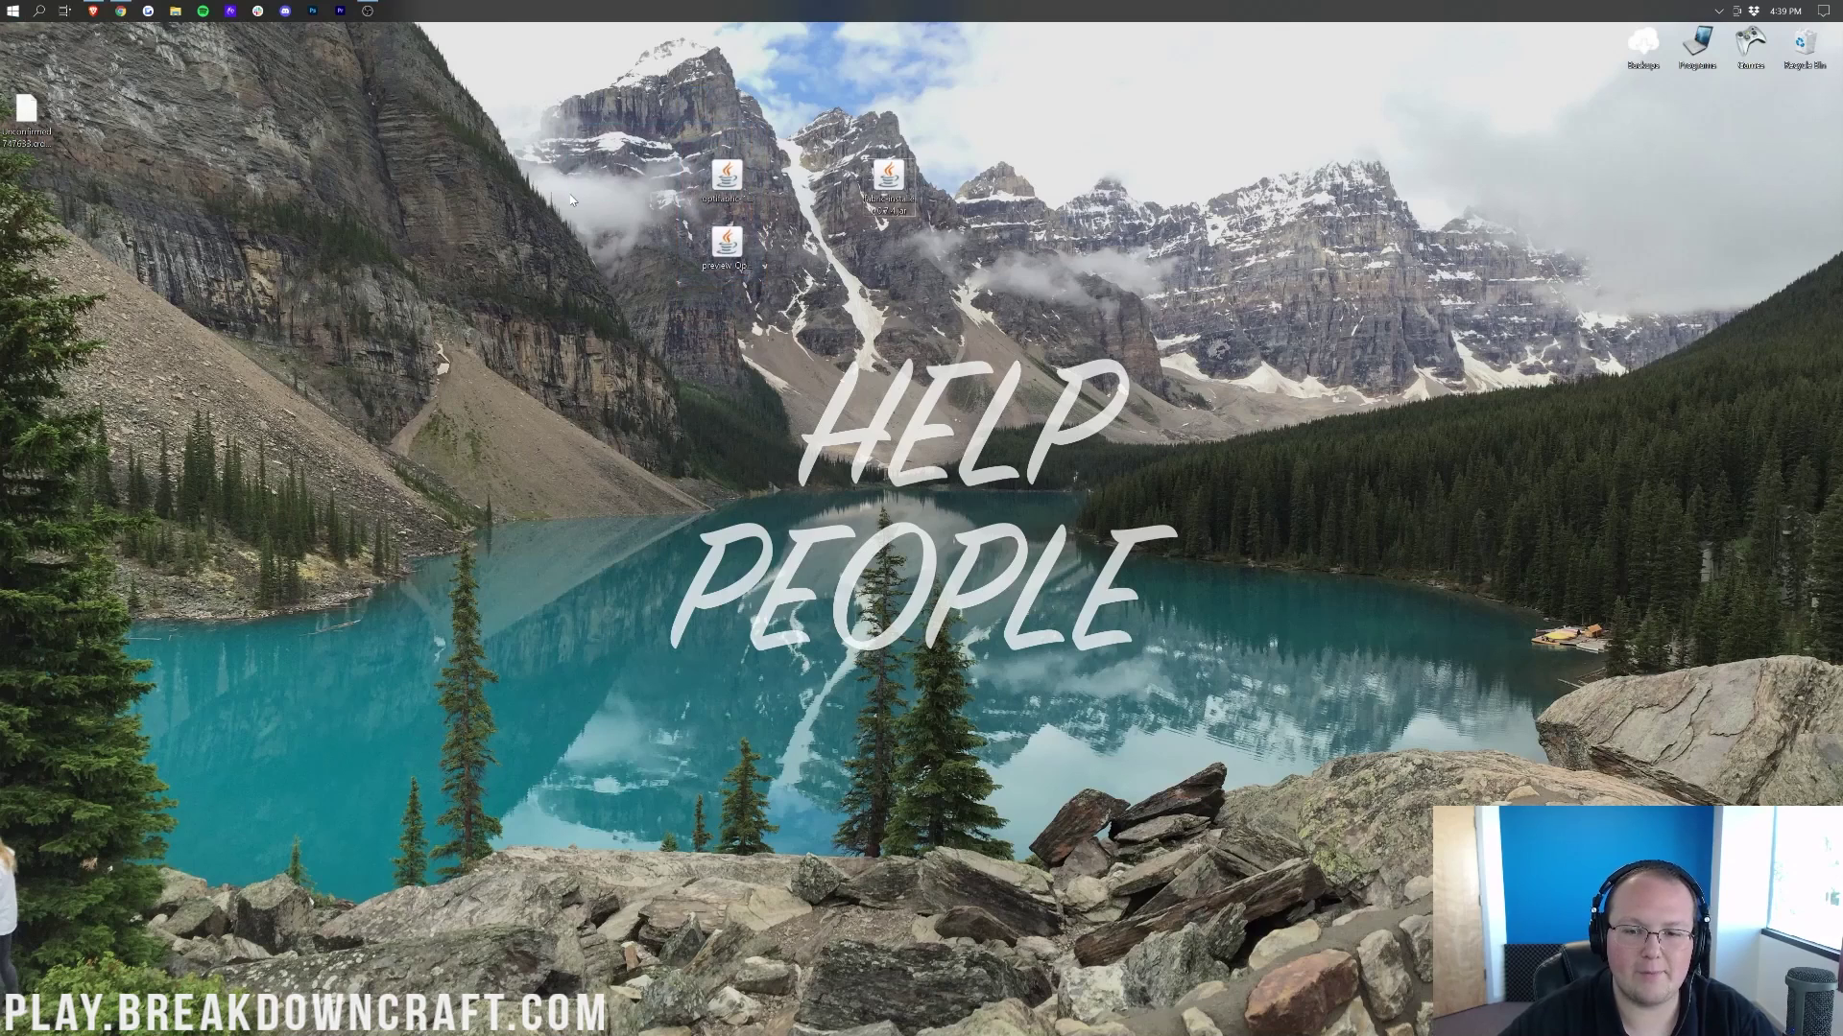
{"action": "left_click", "coordinate": [3, 5]}
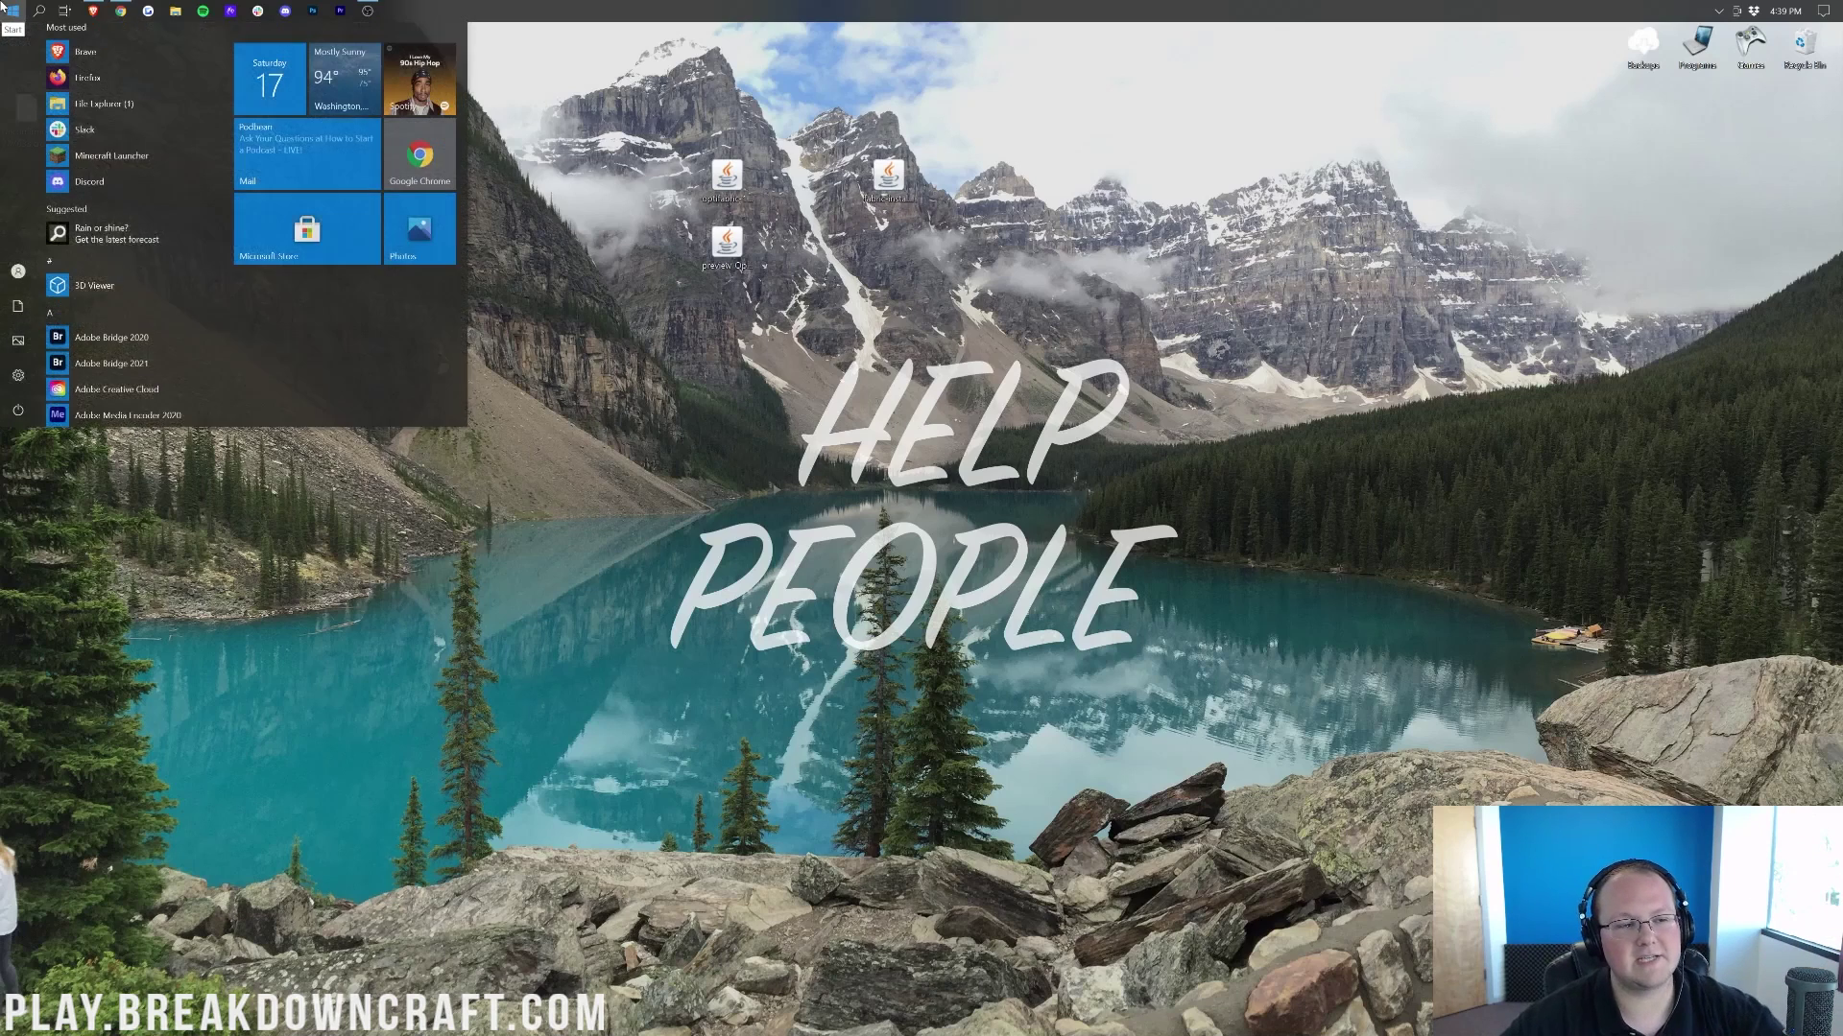
{"action": "type", "text": "run"}
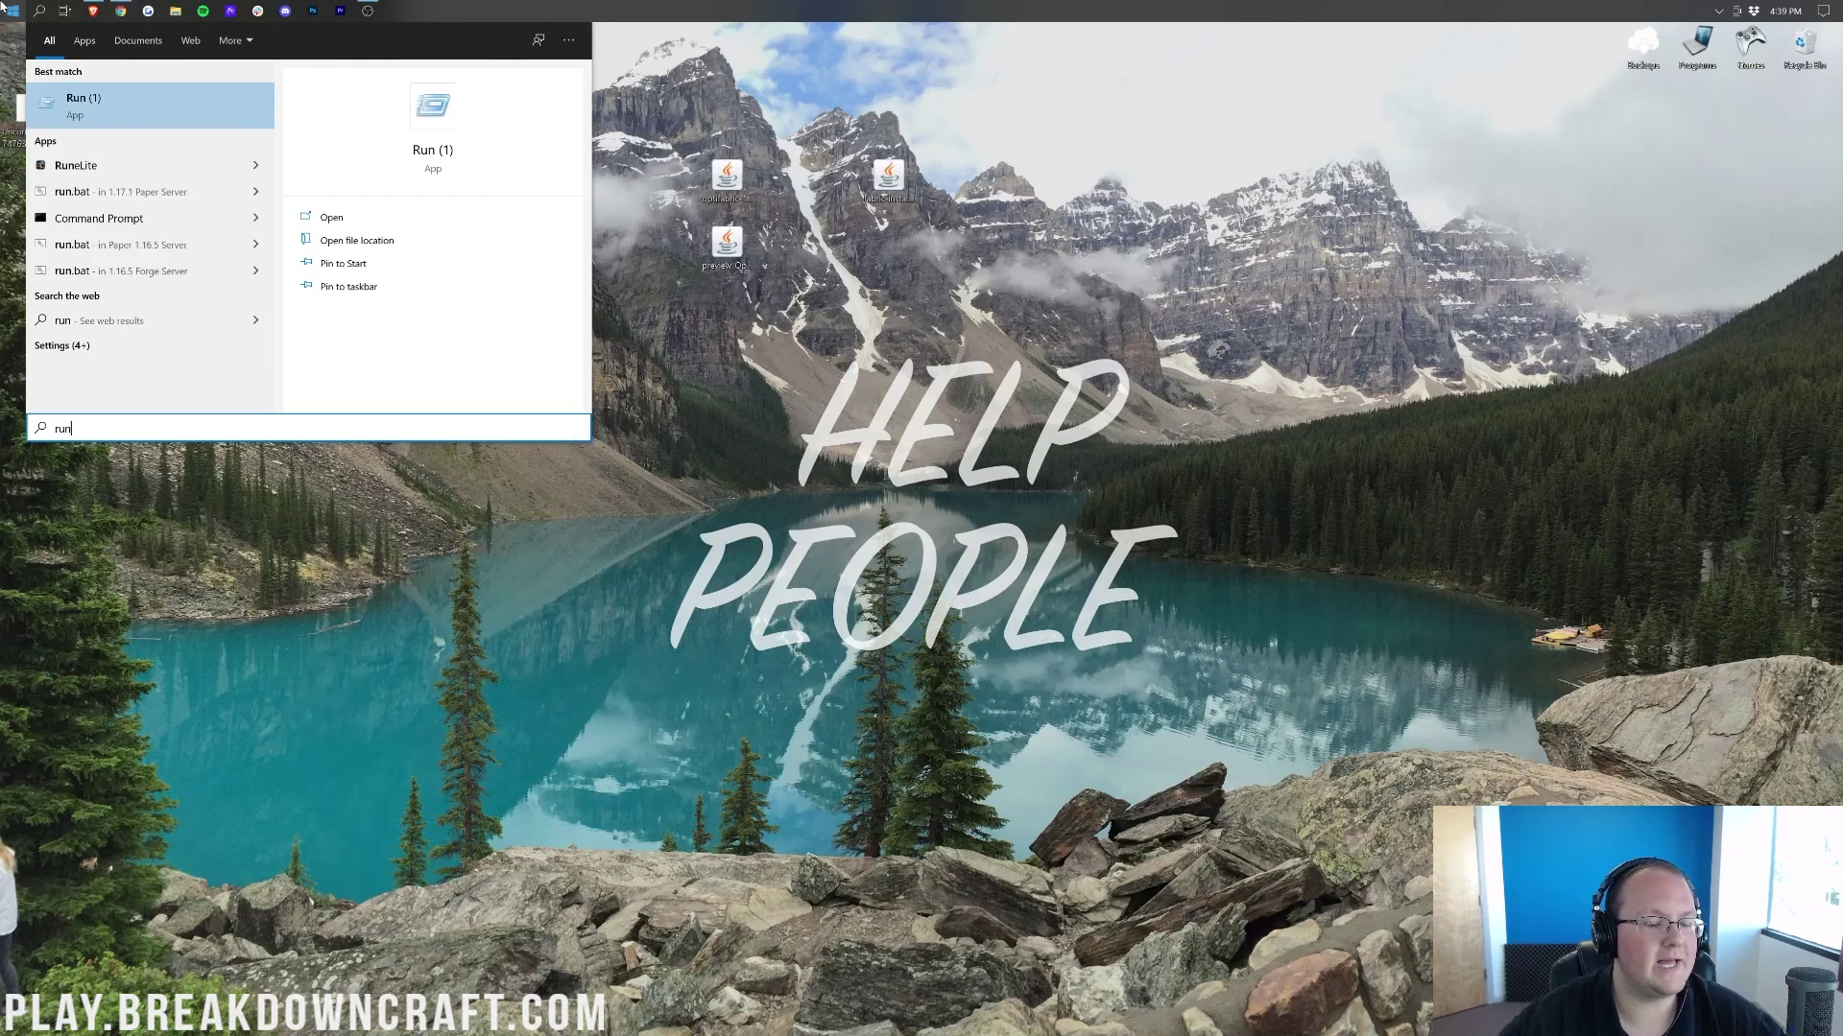
{"action": "key", "text": "Return"}
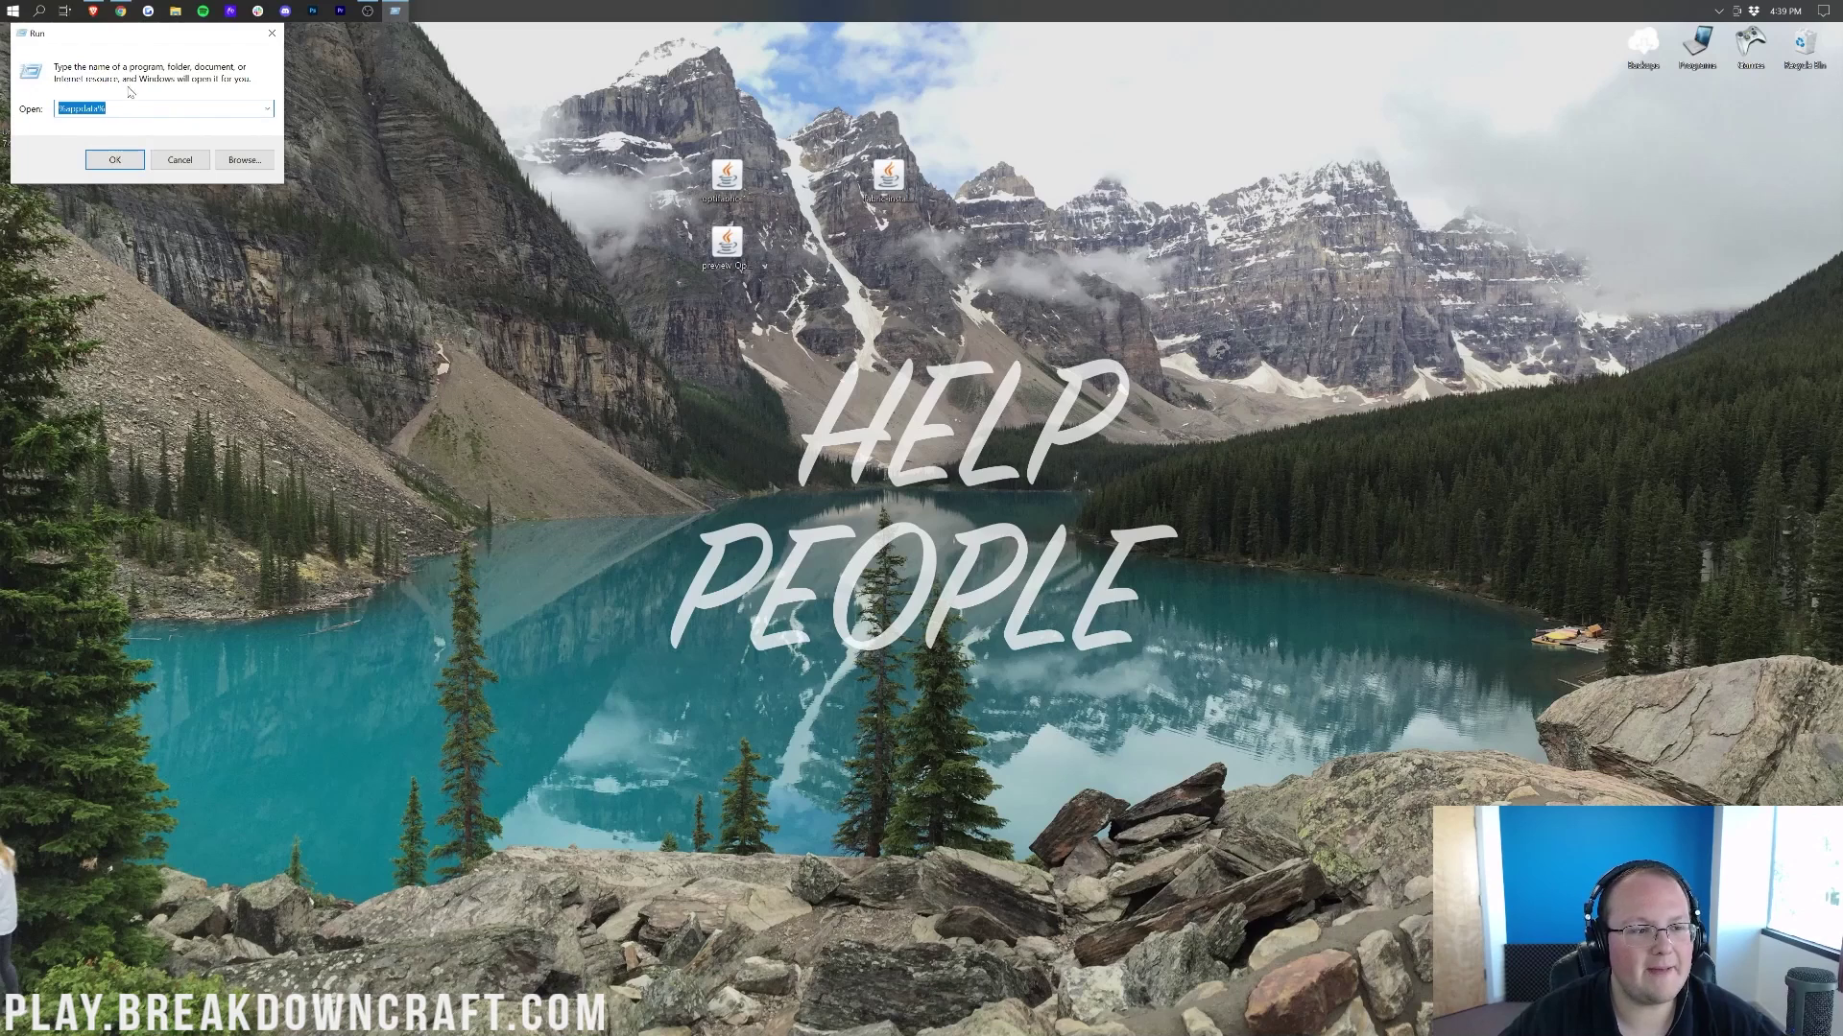
{"action": "left_click_drag", "start_coordinate": [116, 38], "coordinate": [115, 56]}
{"action": "type", "text": "%appdata%"}
{"action": "key", "text": "ctrl+a"}
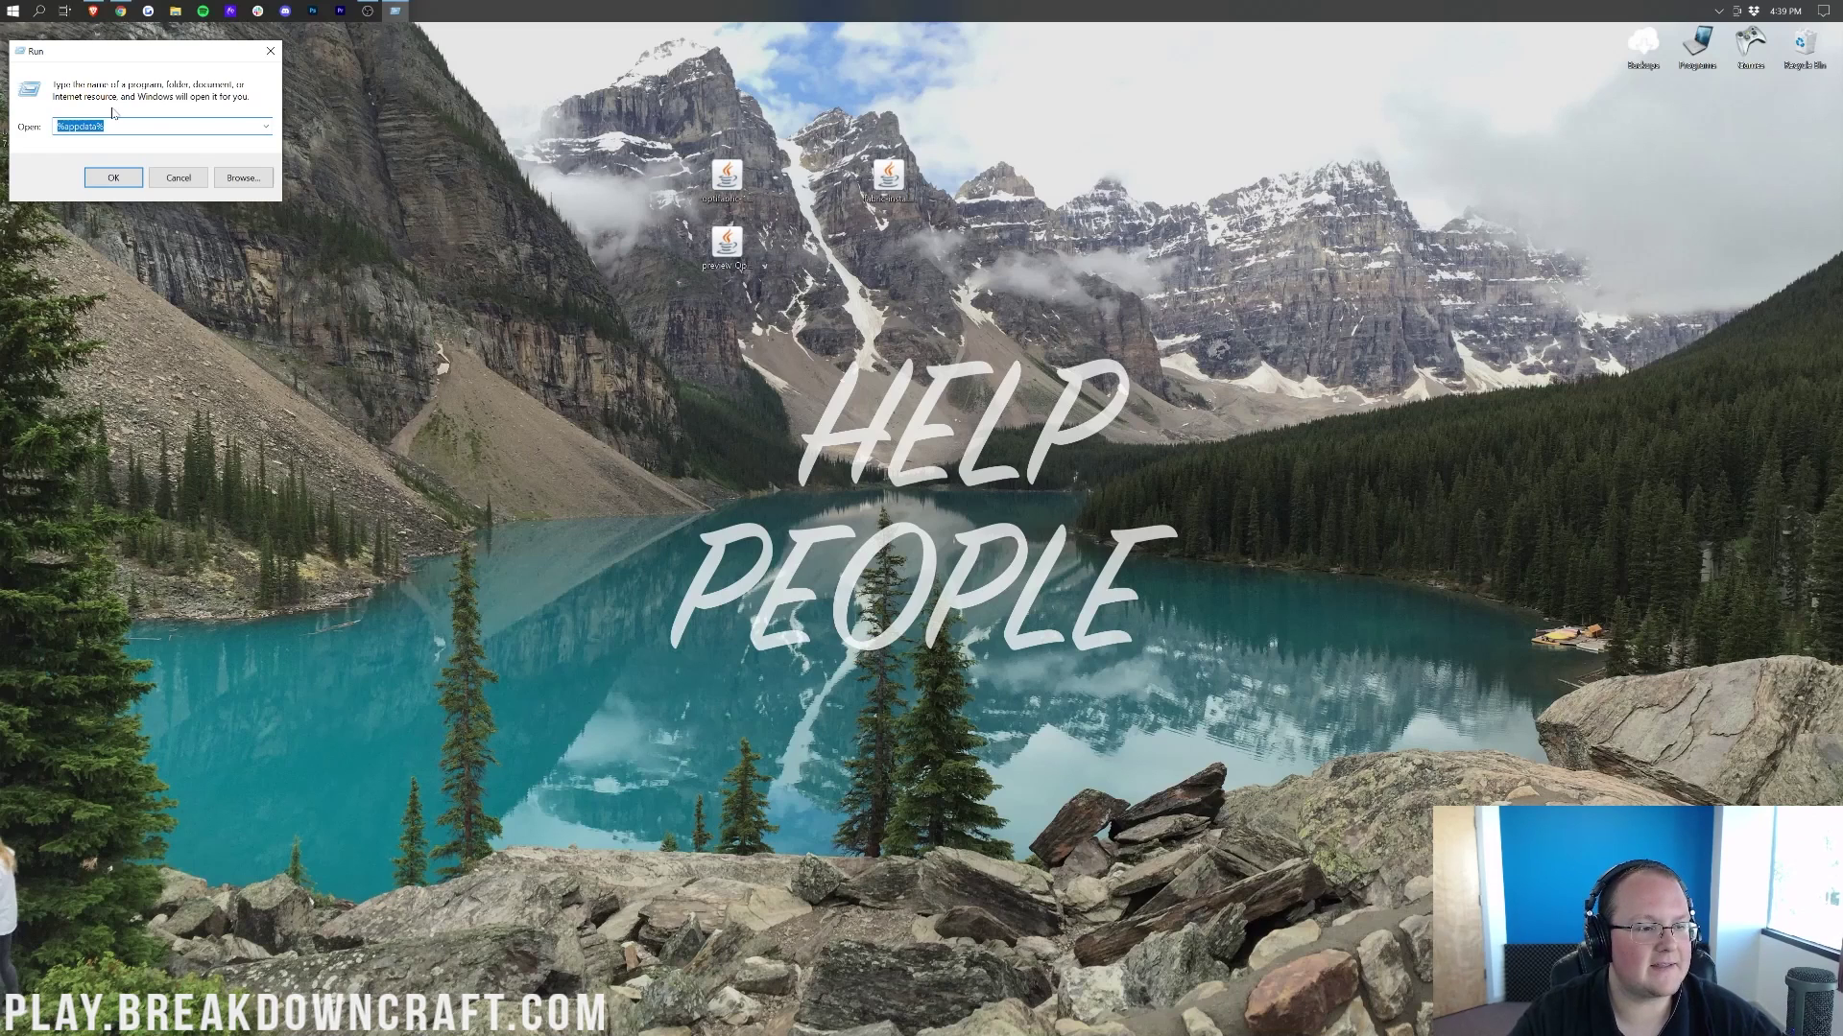
{"action": "key", "text": "Return"}
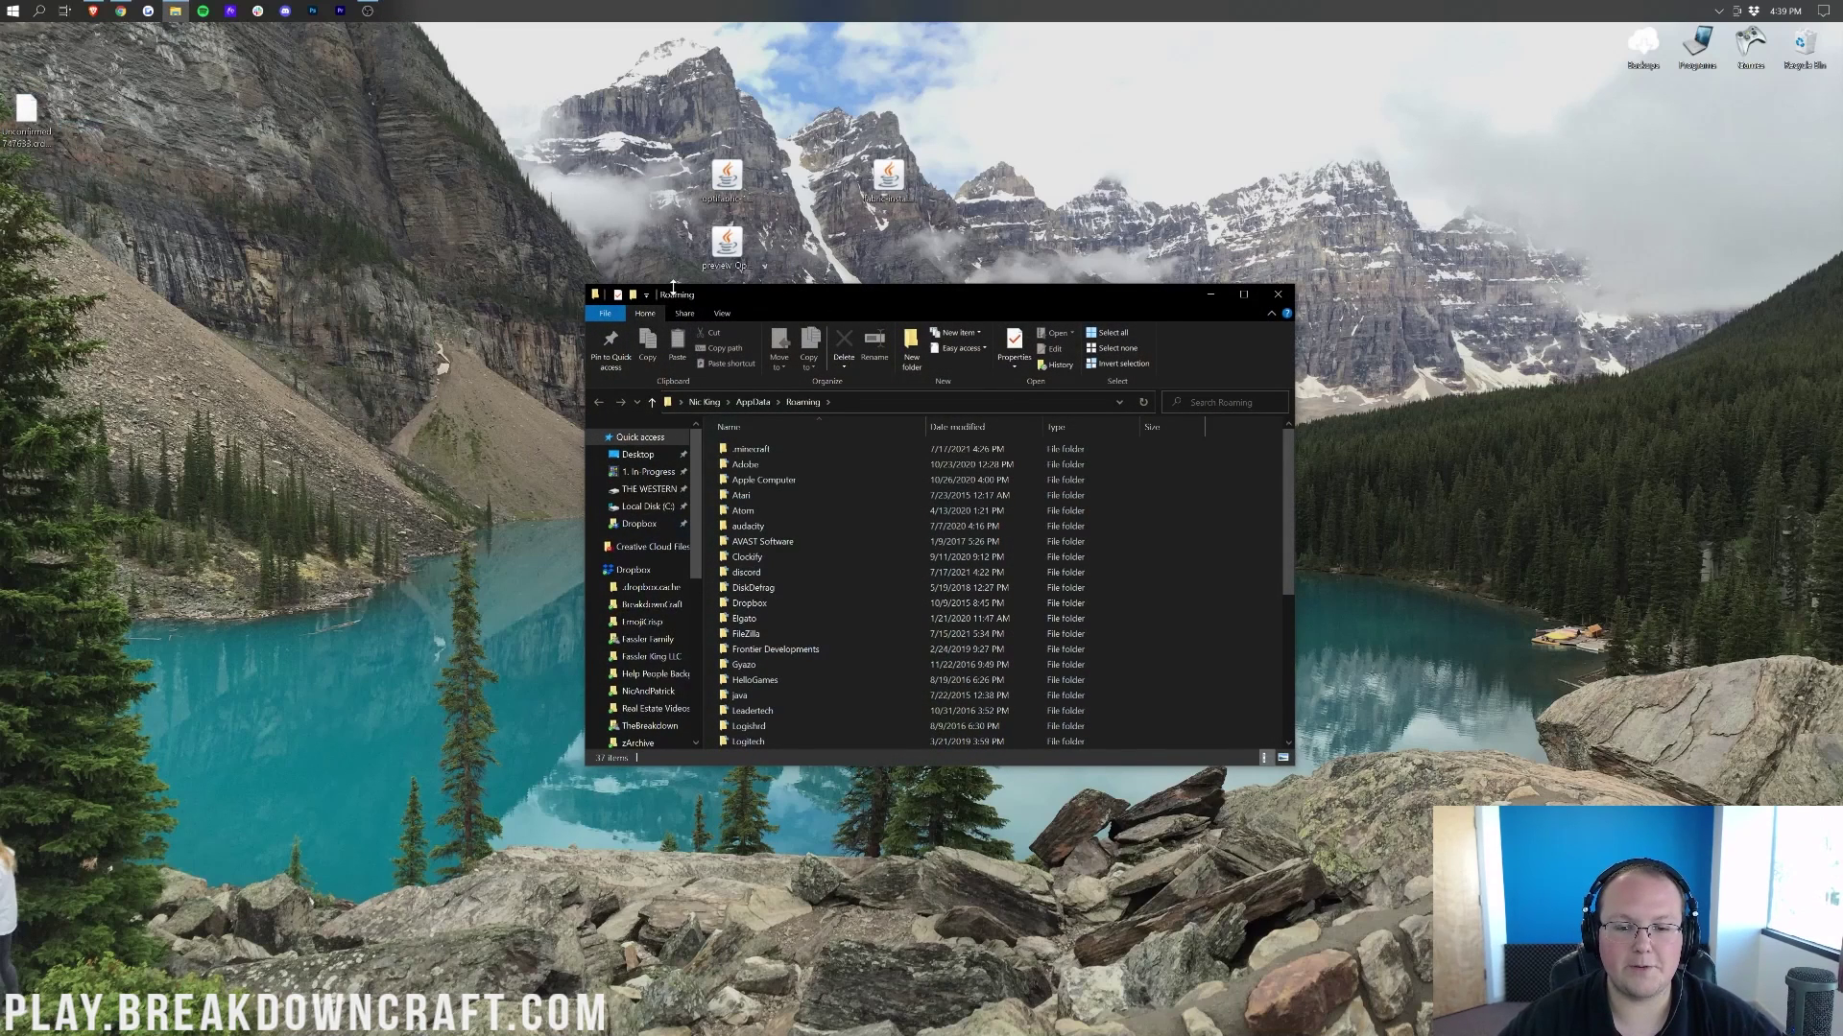
Create a folder named mods inside the .minecraft folder and open it
{"action": "double_click", "coordinate": [762, 453]}
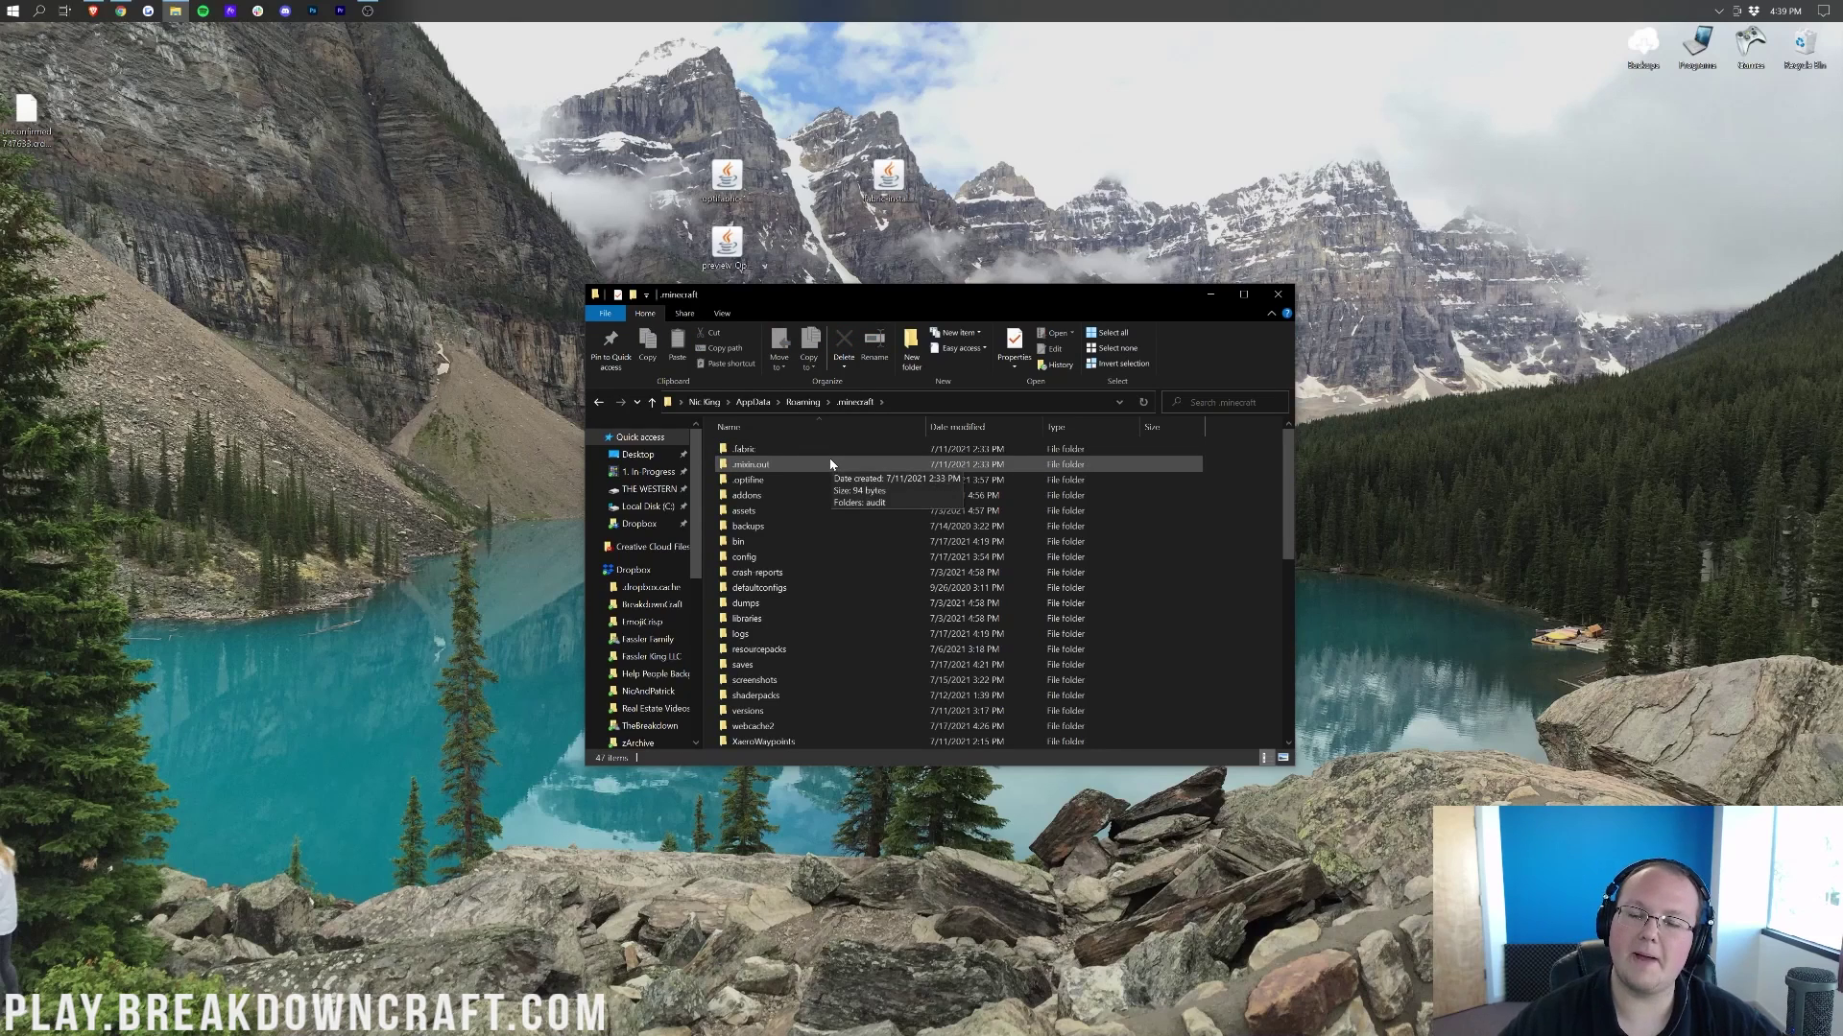
{"action": "left_click", "coordinate": [802, 449]}
{"action": "key", "text": "Delete"}
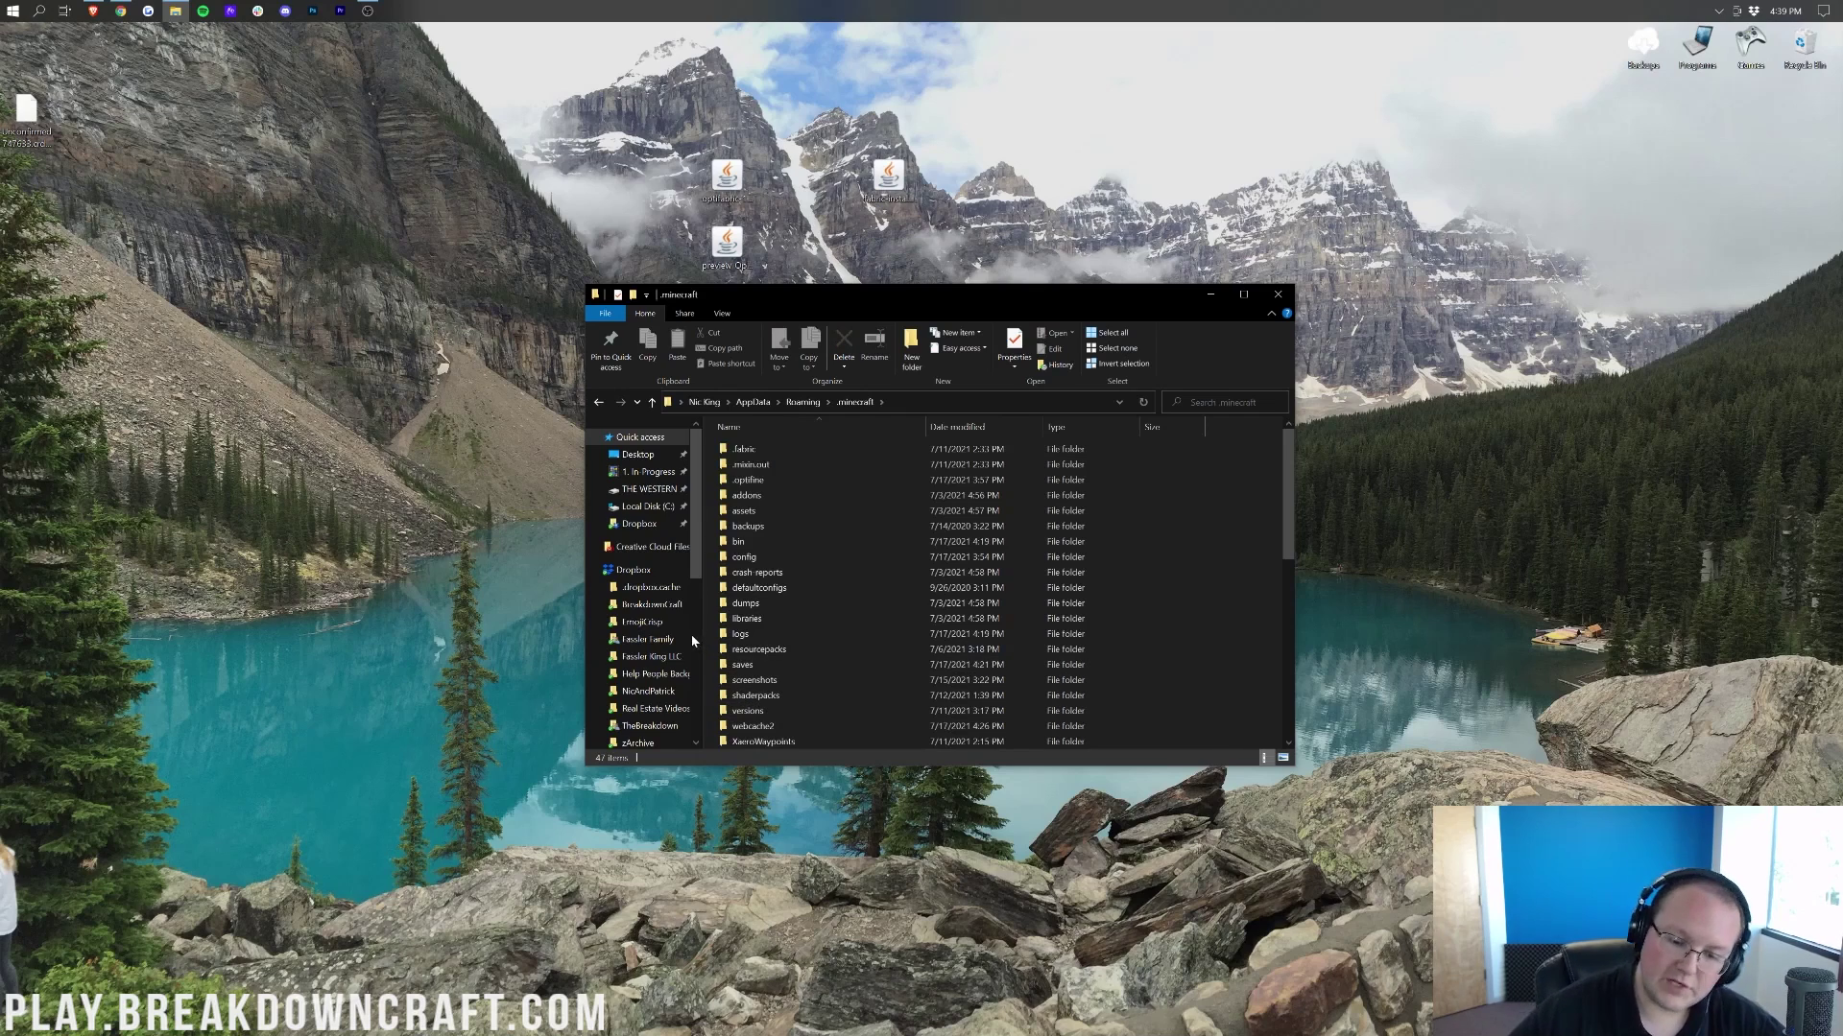
{"action": "right_click", "coordinate": [710, 569]}
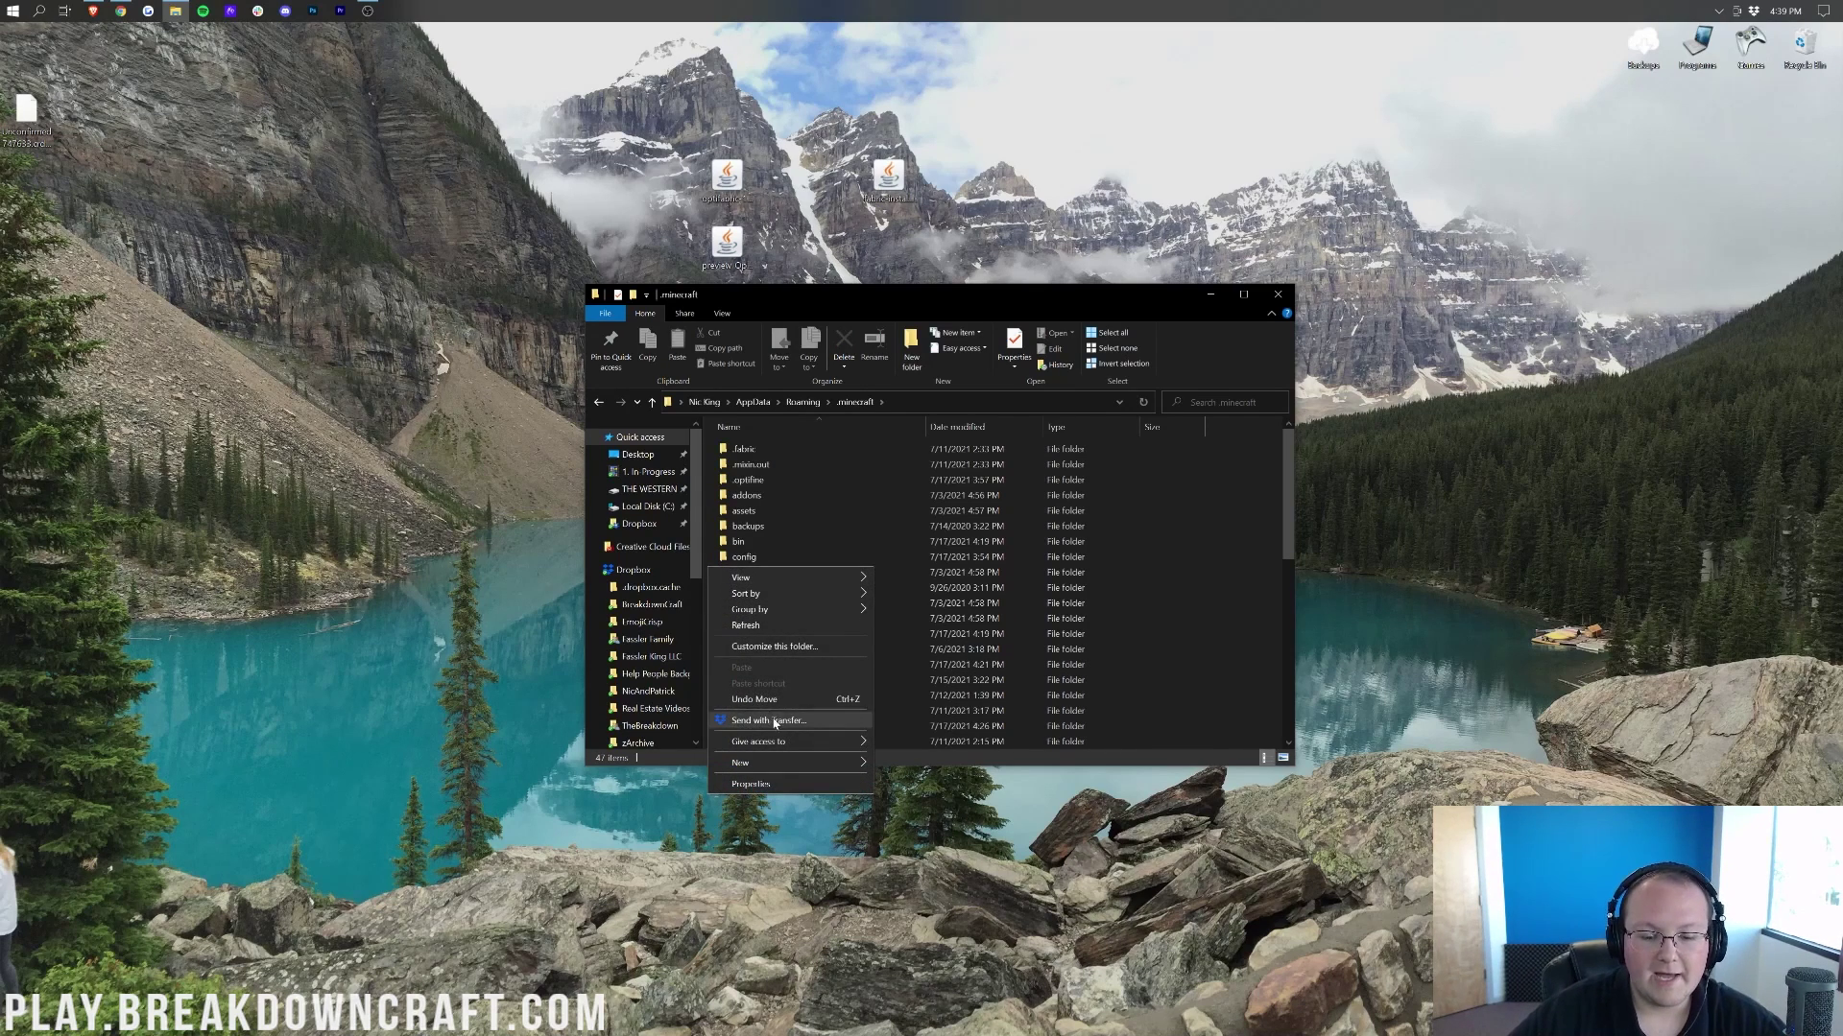
{"action": "mouse_move", "coordinate": [787, 763]}
{"action": "left_click", "coordinate": [939, 771]}
{"action": "type", "text": "mods"}
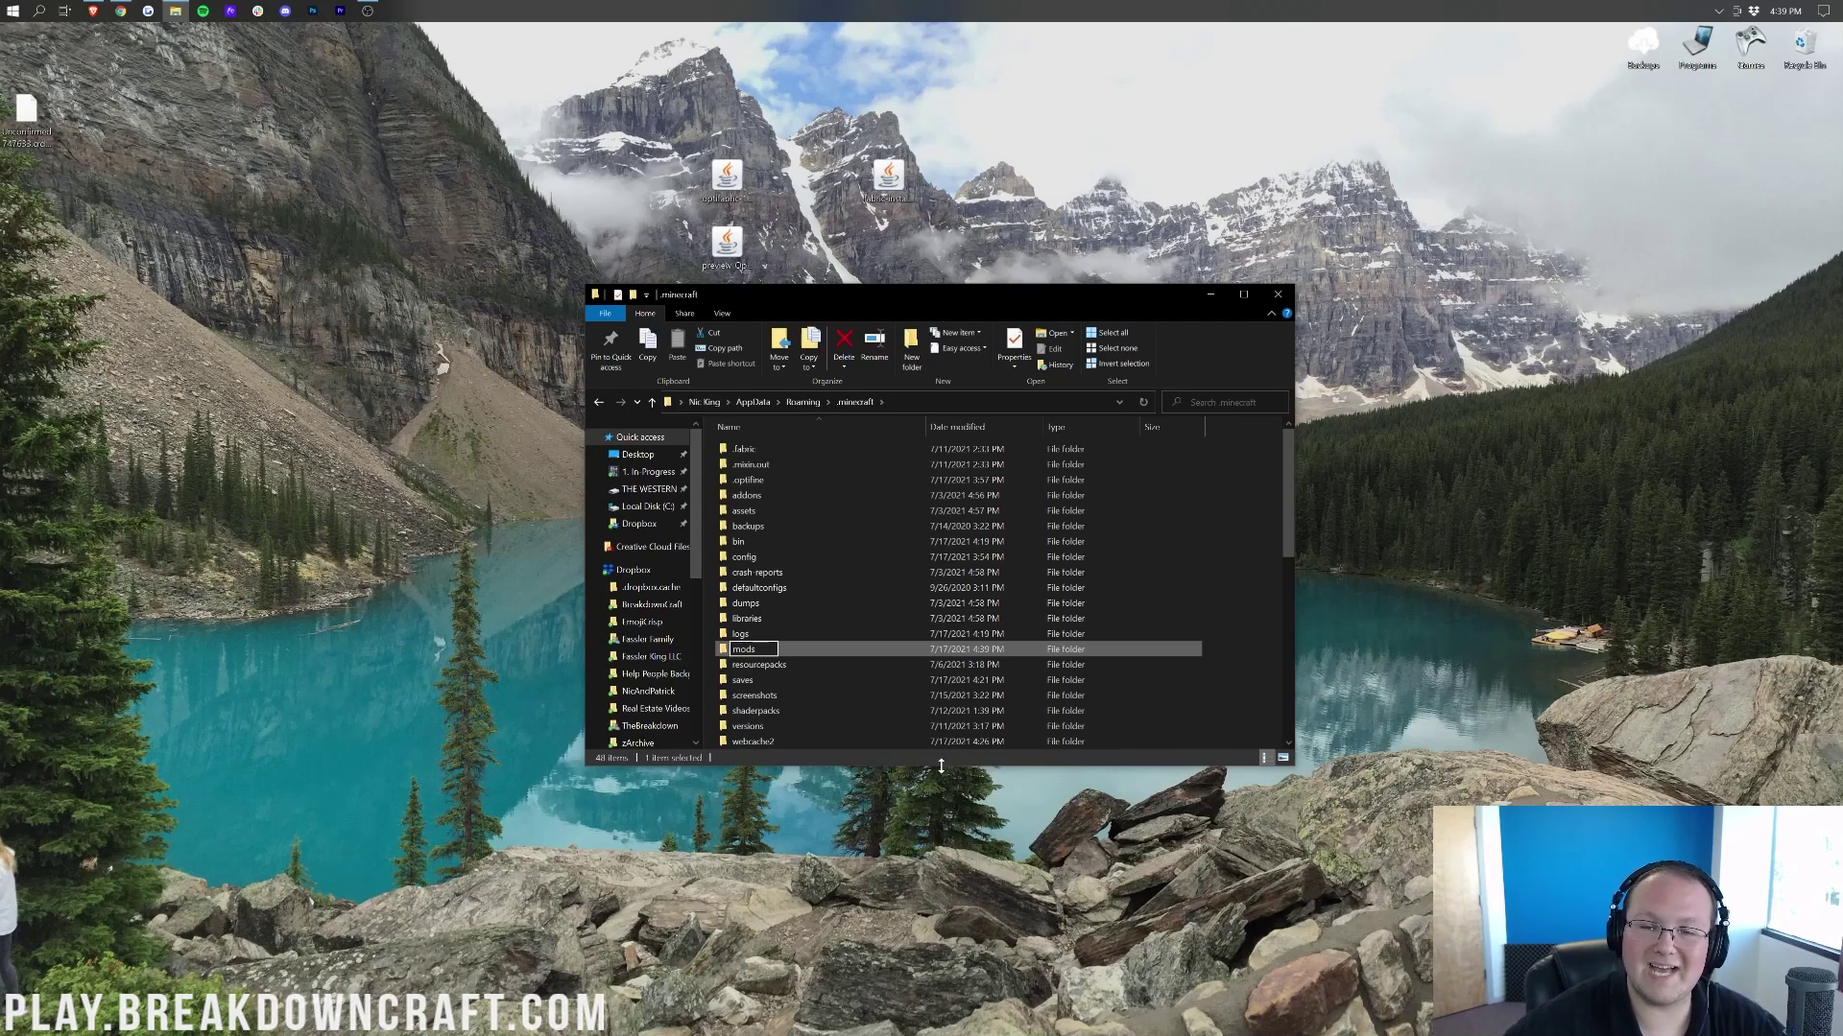
{"action": "left_click", "coordinate": [919, 653]}
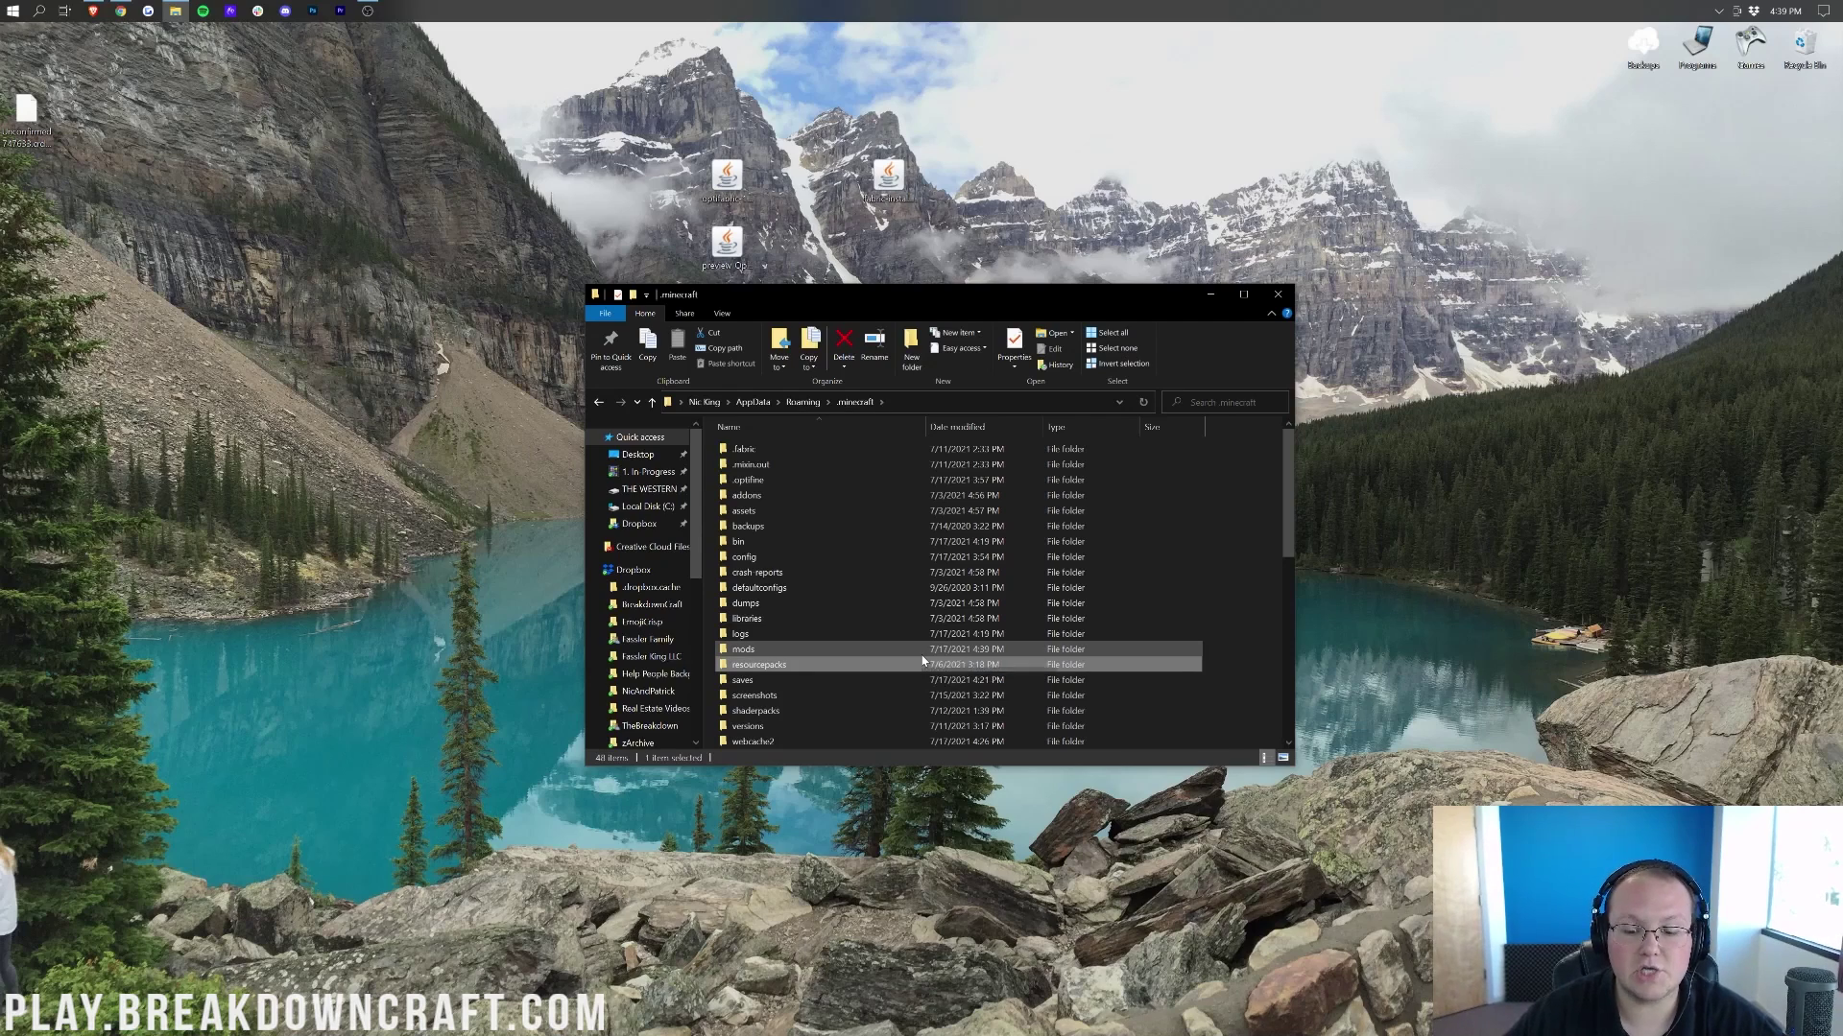
{"action": "key", "text": "Return"}
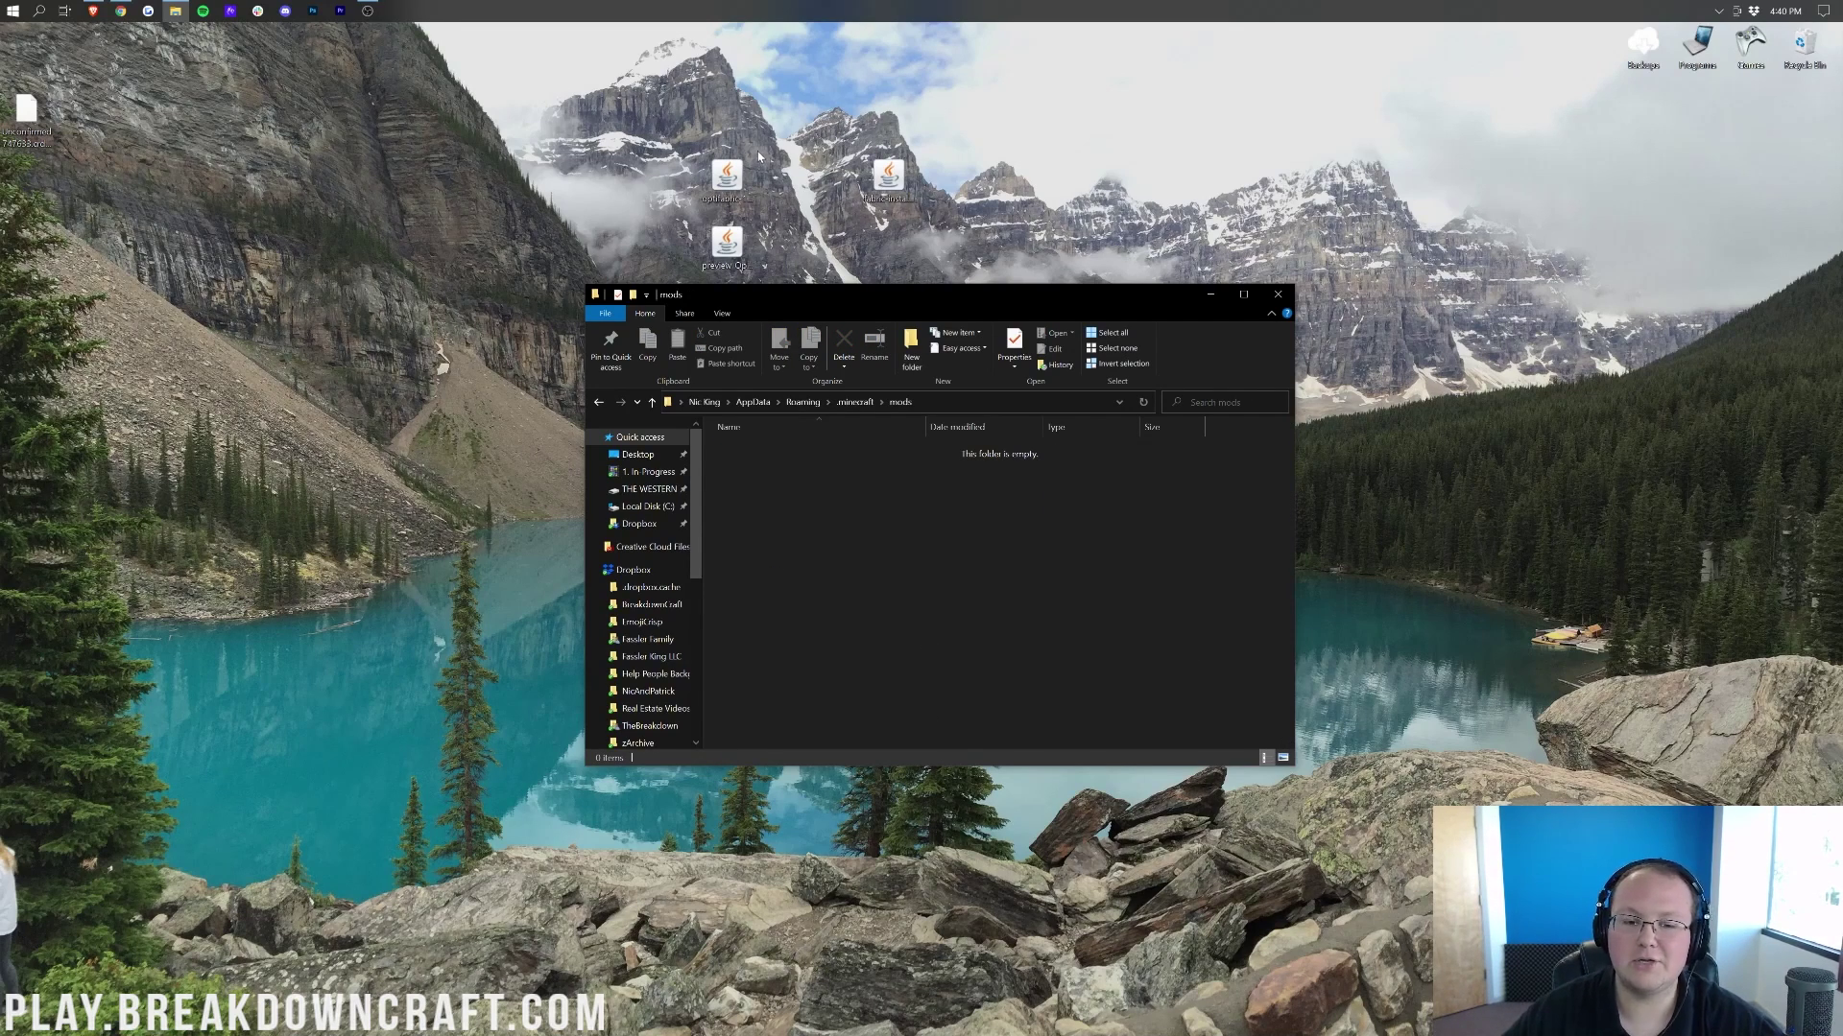
Move the OptiFabric and OptiFine jar files from the desktop into the mods folder
{"action": "left_click_drag", "start_coordinate": [727, 178], "coordinate": [934, 584]}
{"action": "left_click_drag", "start_coordinate": [716, 276], "coordinate": [967, 580]}
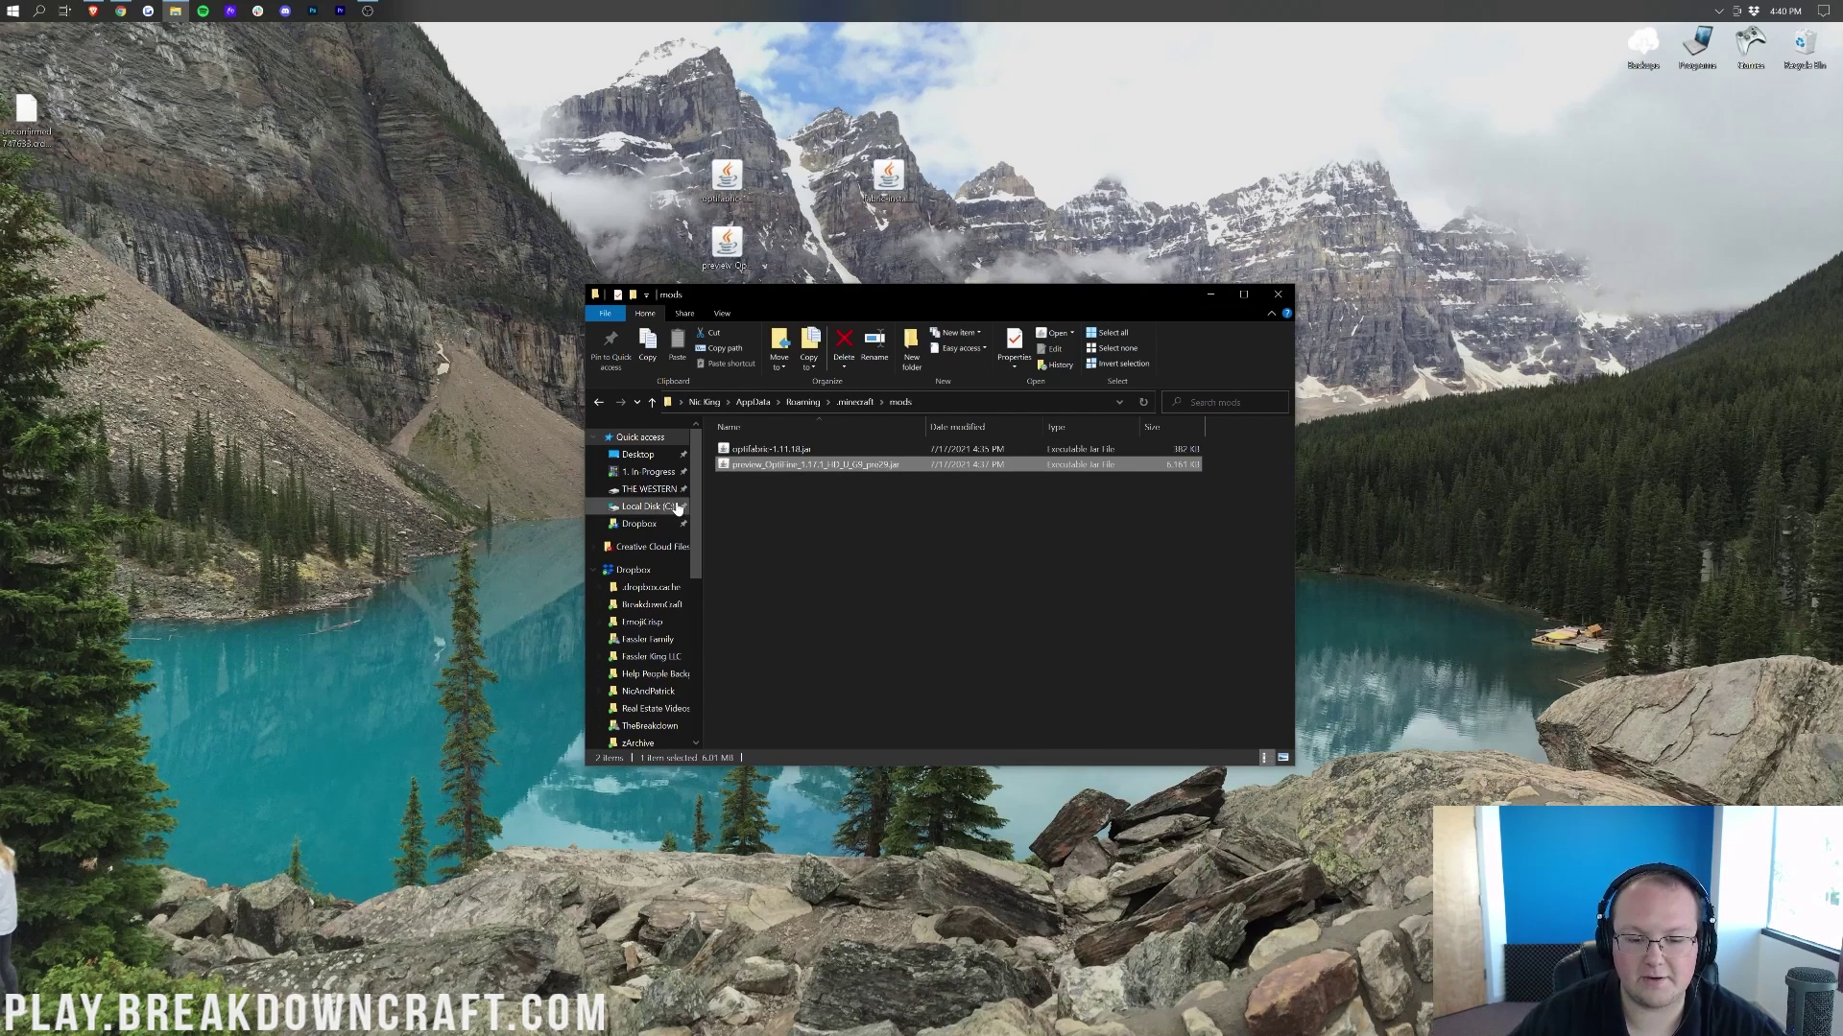
{"action": "left_click", "coordinate": [991, 529]}
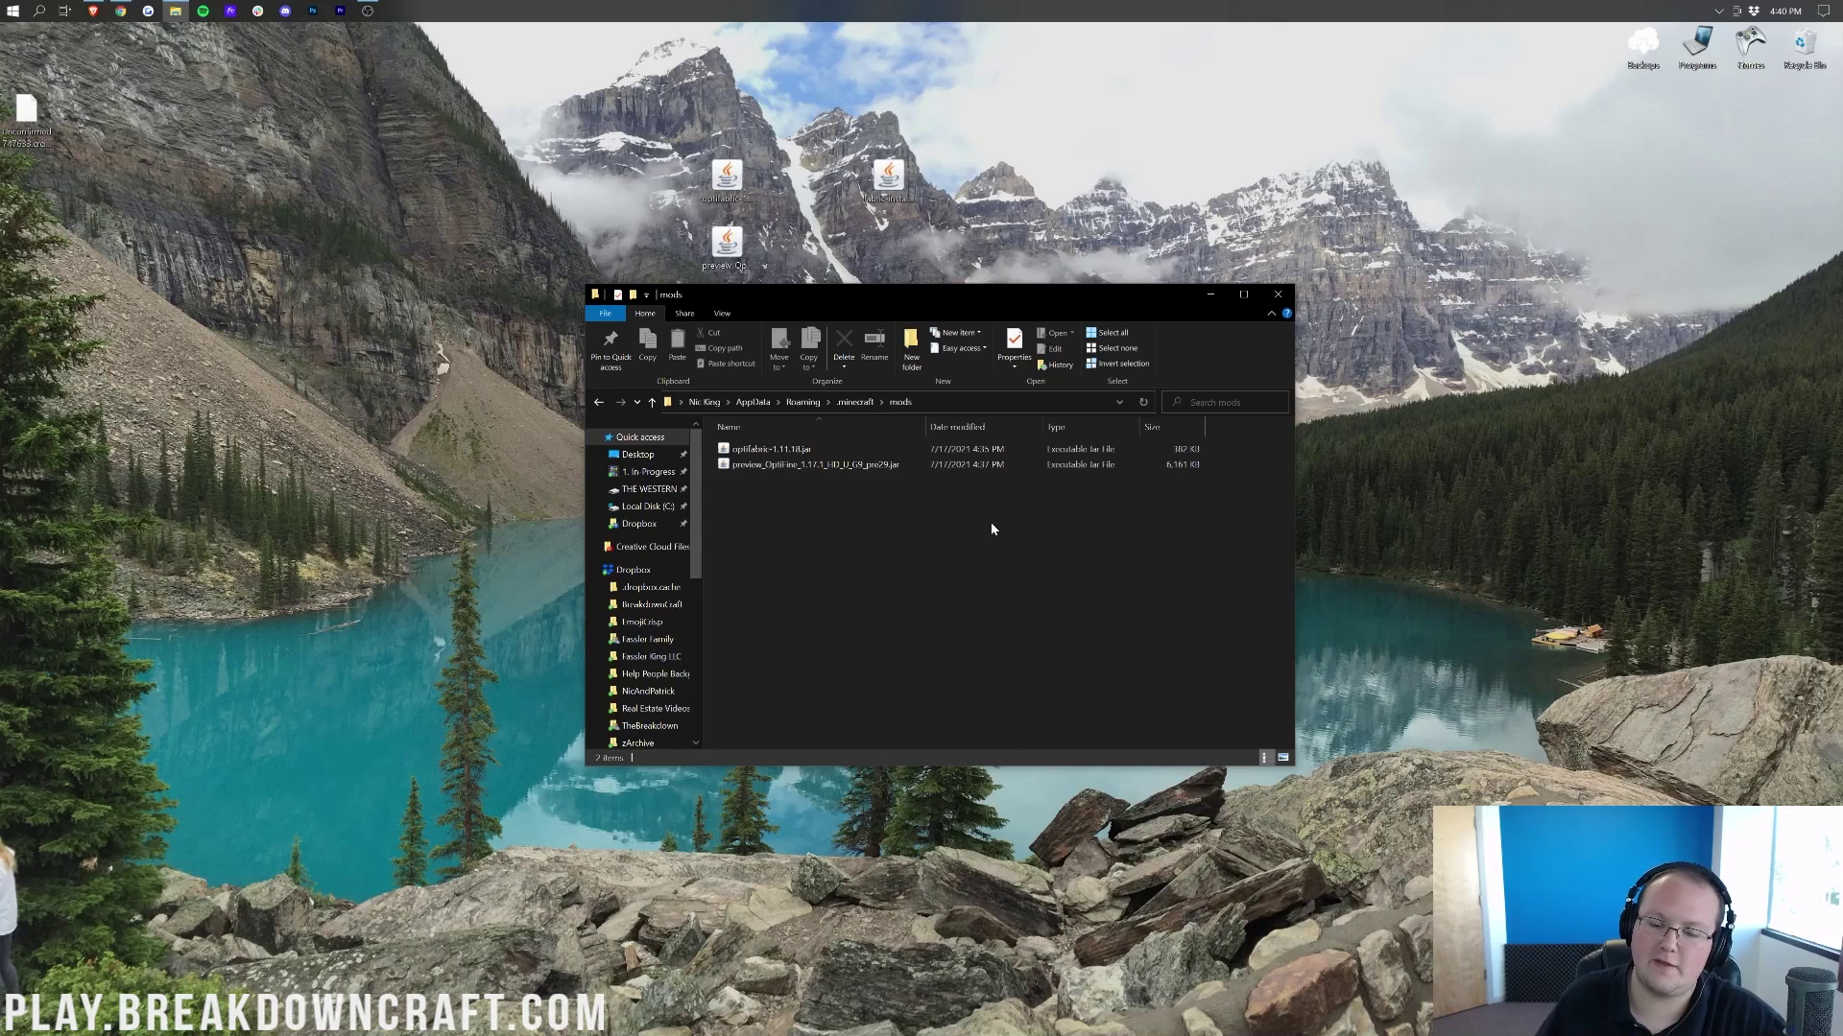
{"action": "left_click", "coordinate": [799, 451]}
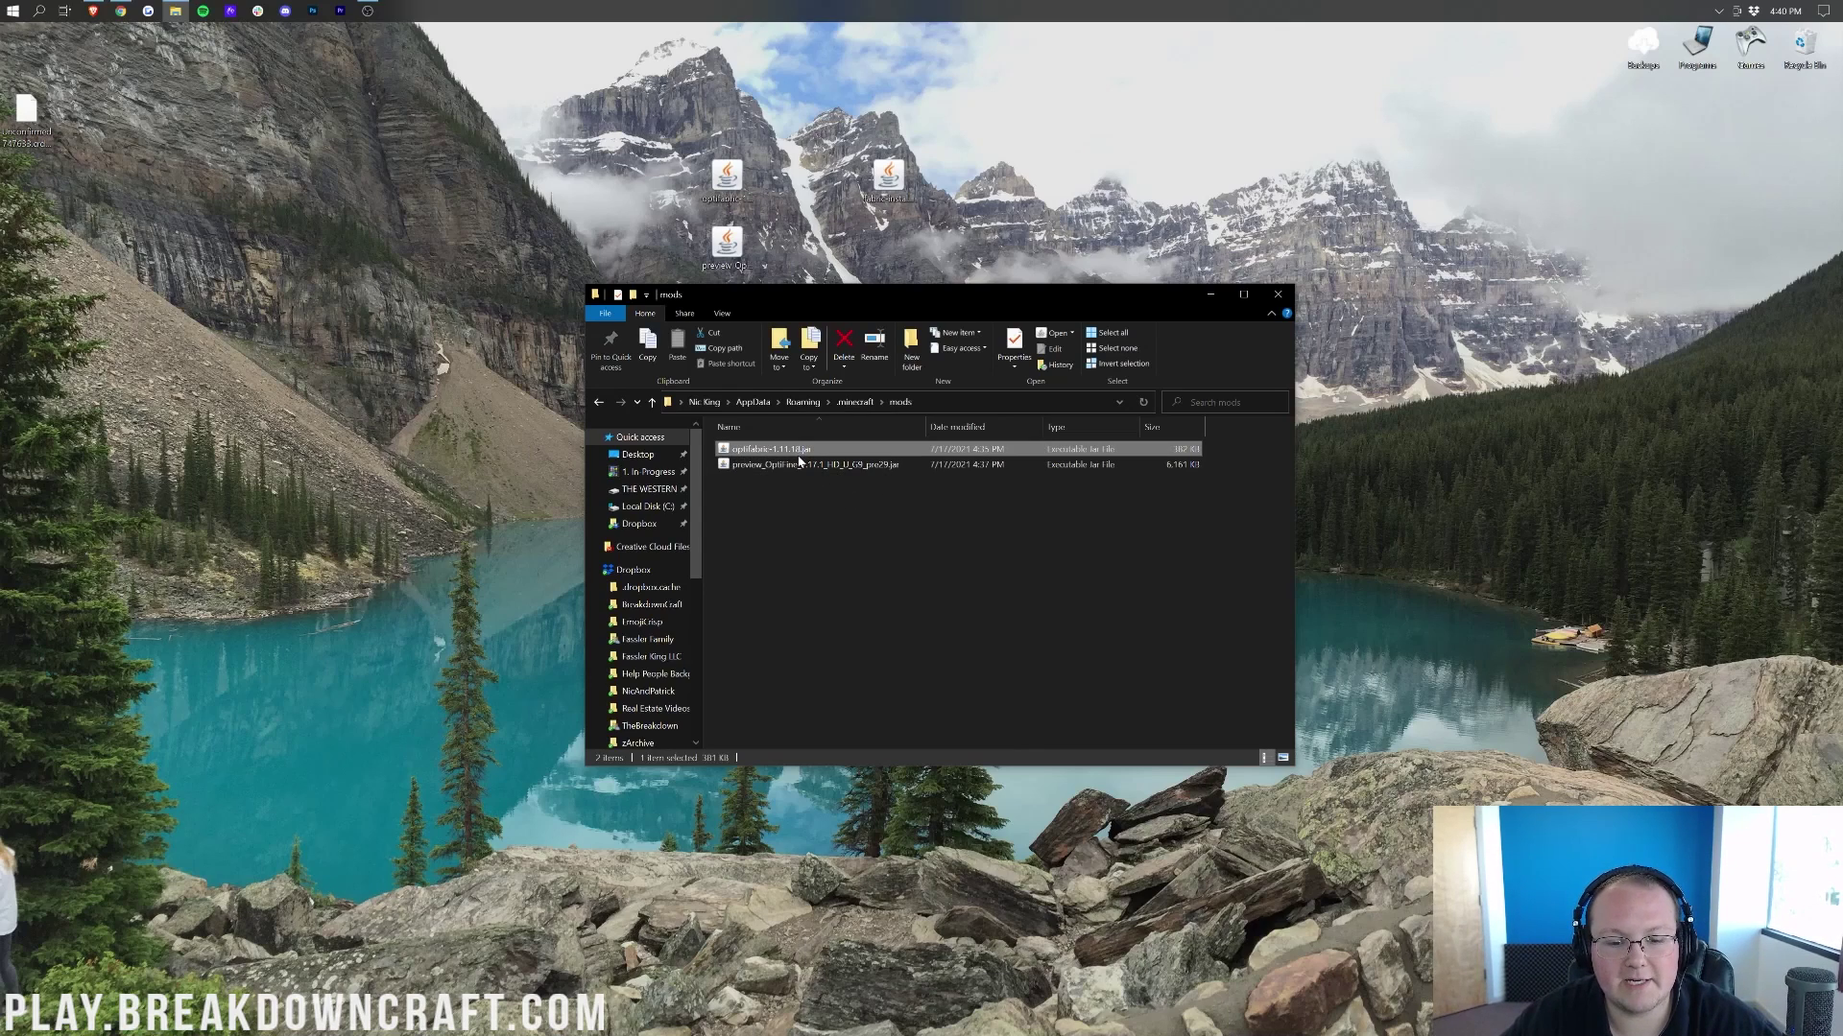
{"action": "left_click", "coordinate": [800, 464]}
{"action": "left_click", "coordinate": [823, 515]}
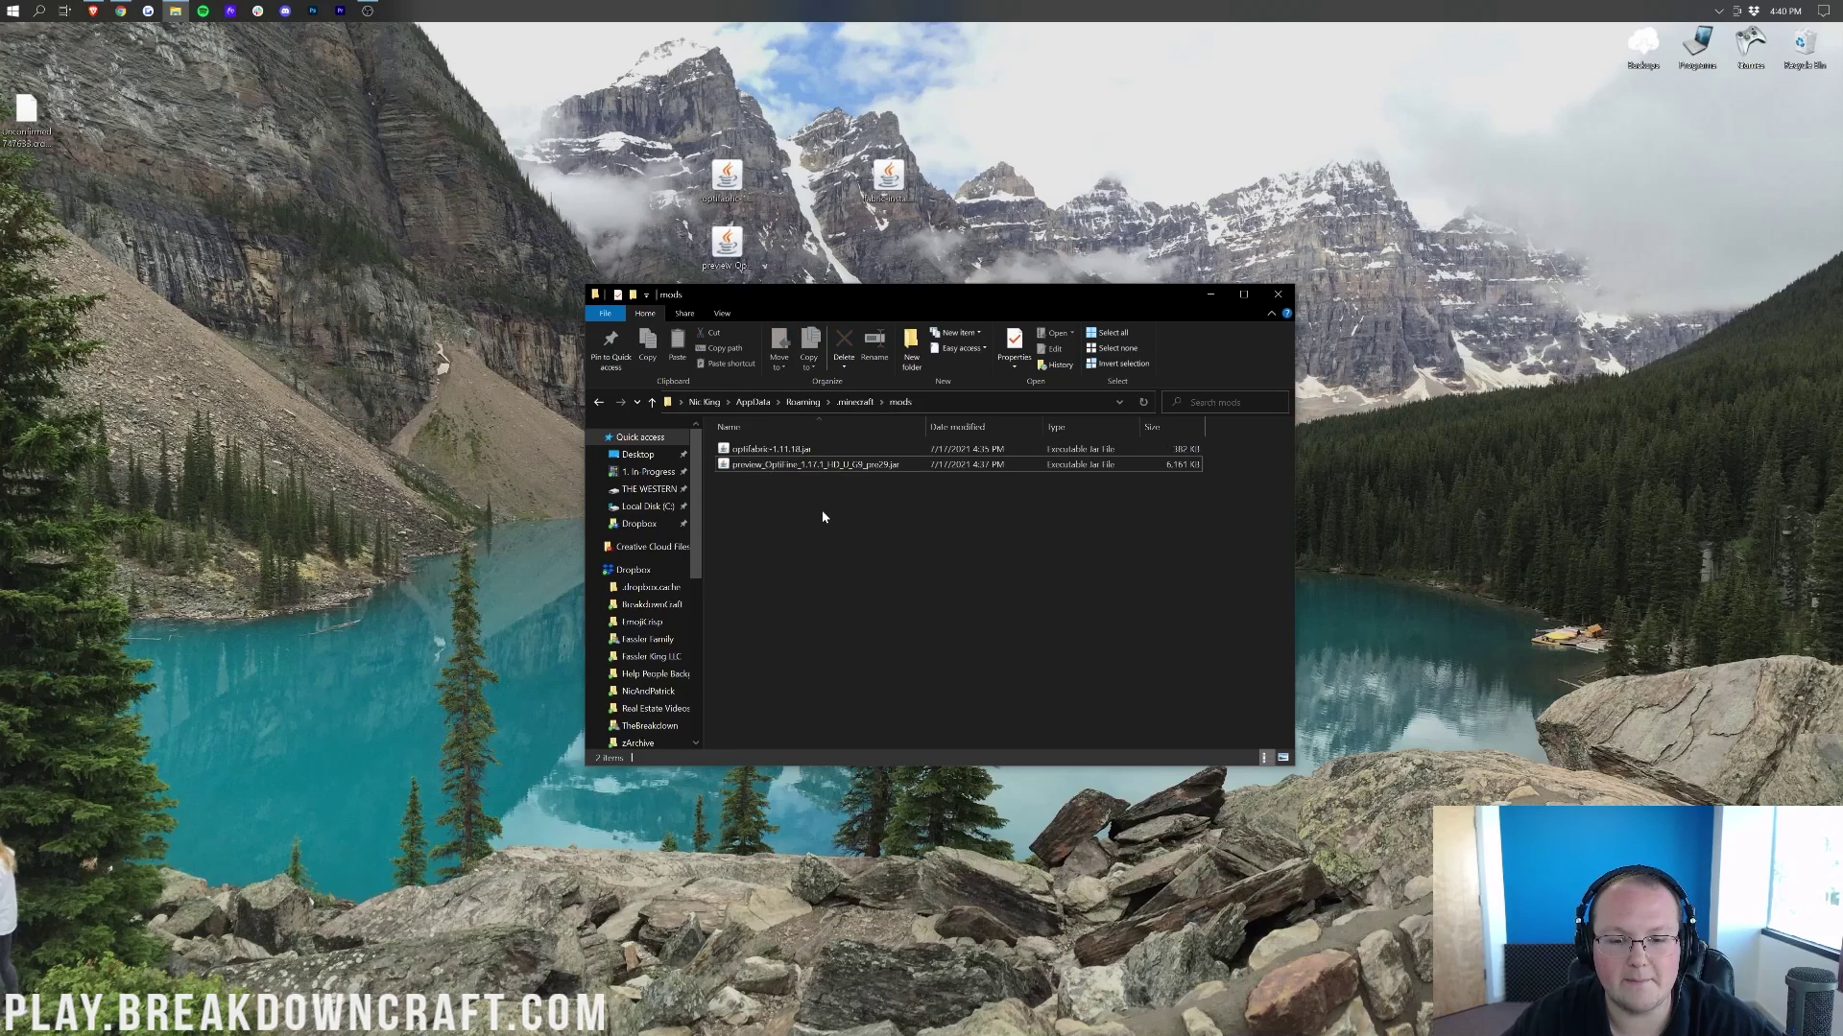
Close the mods folder and open the Minecraft Launcher
{"action": "left_click", "coordinate": [1268, 293]}
{"action": "left_click", "coordinate": [3, 5]}
{"action": "type", "text": "mine"}
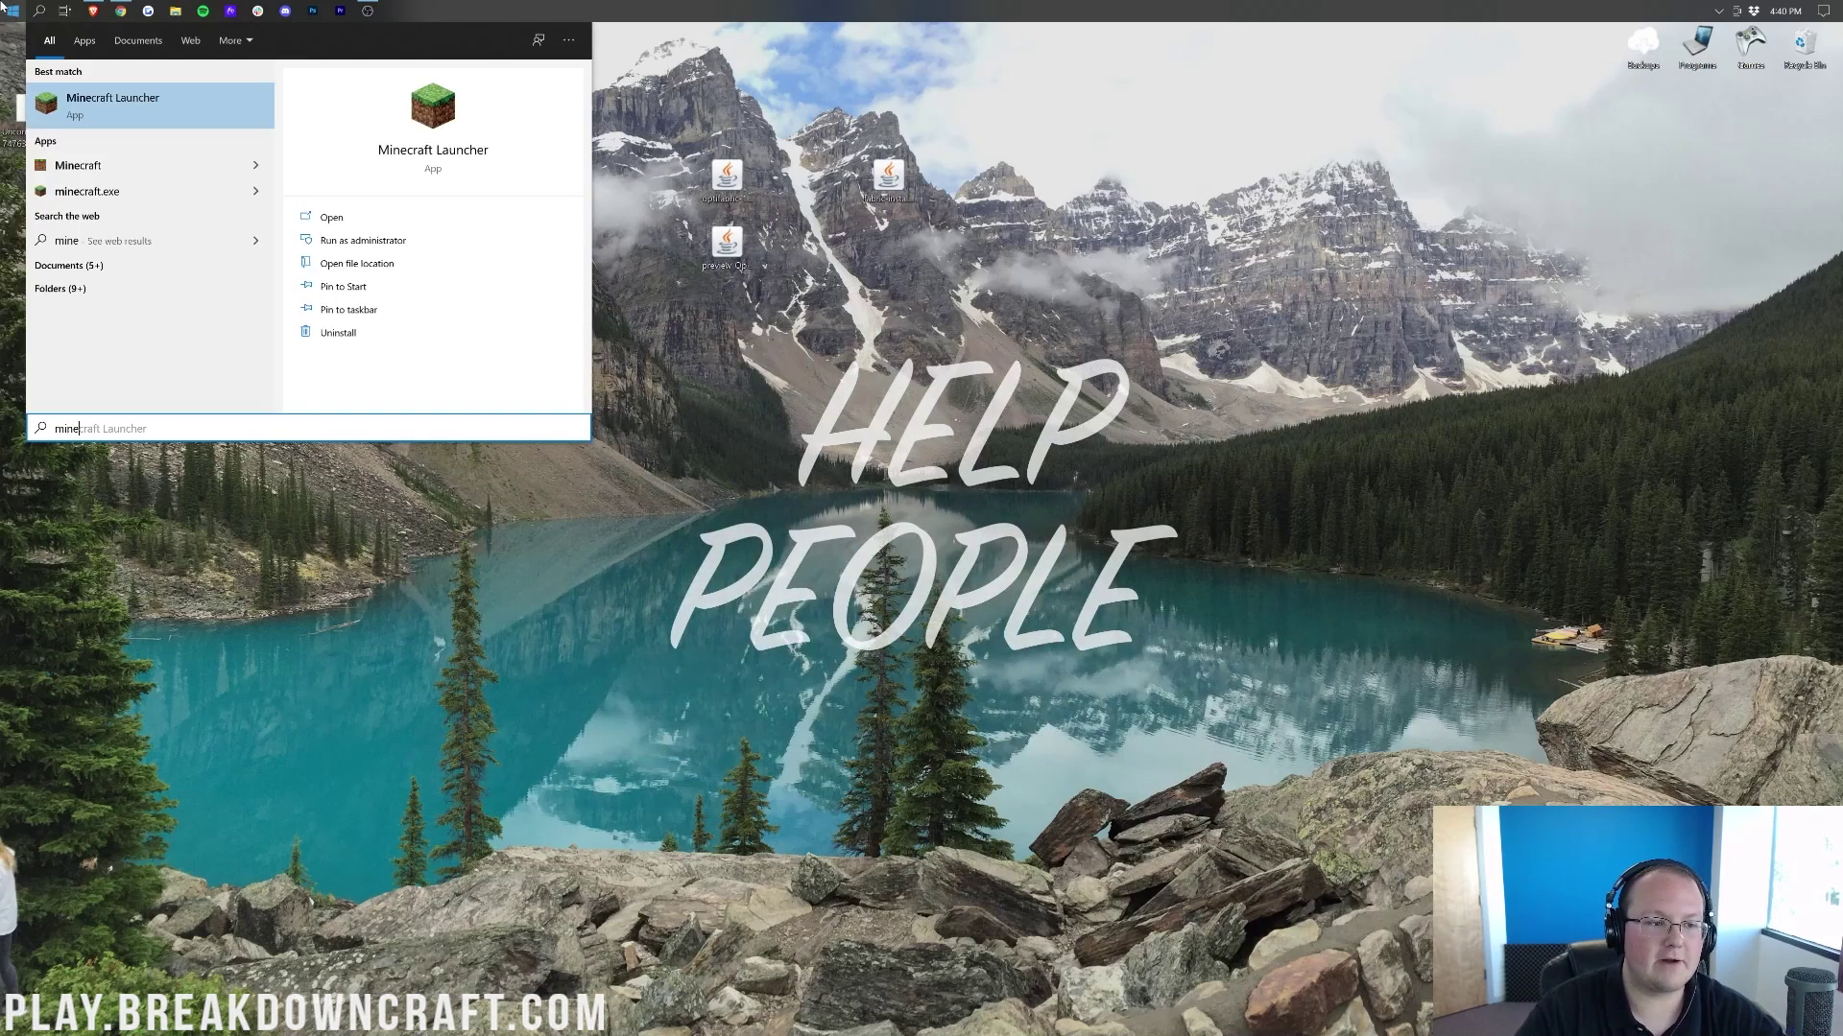
{"action": "key", "text": "Return"}
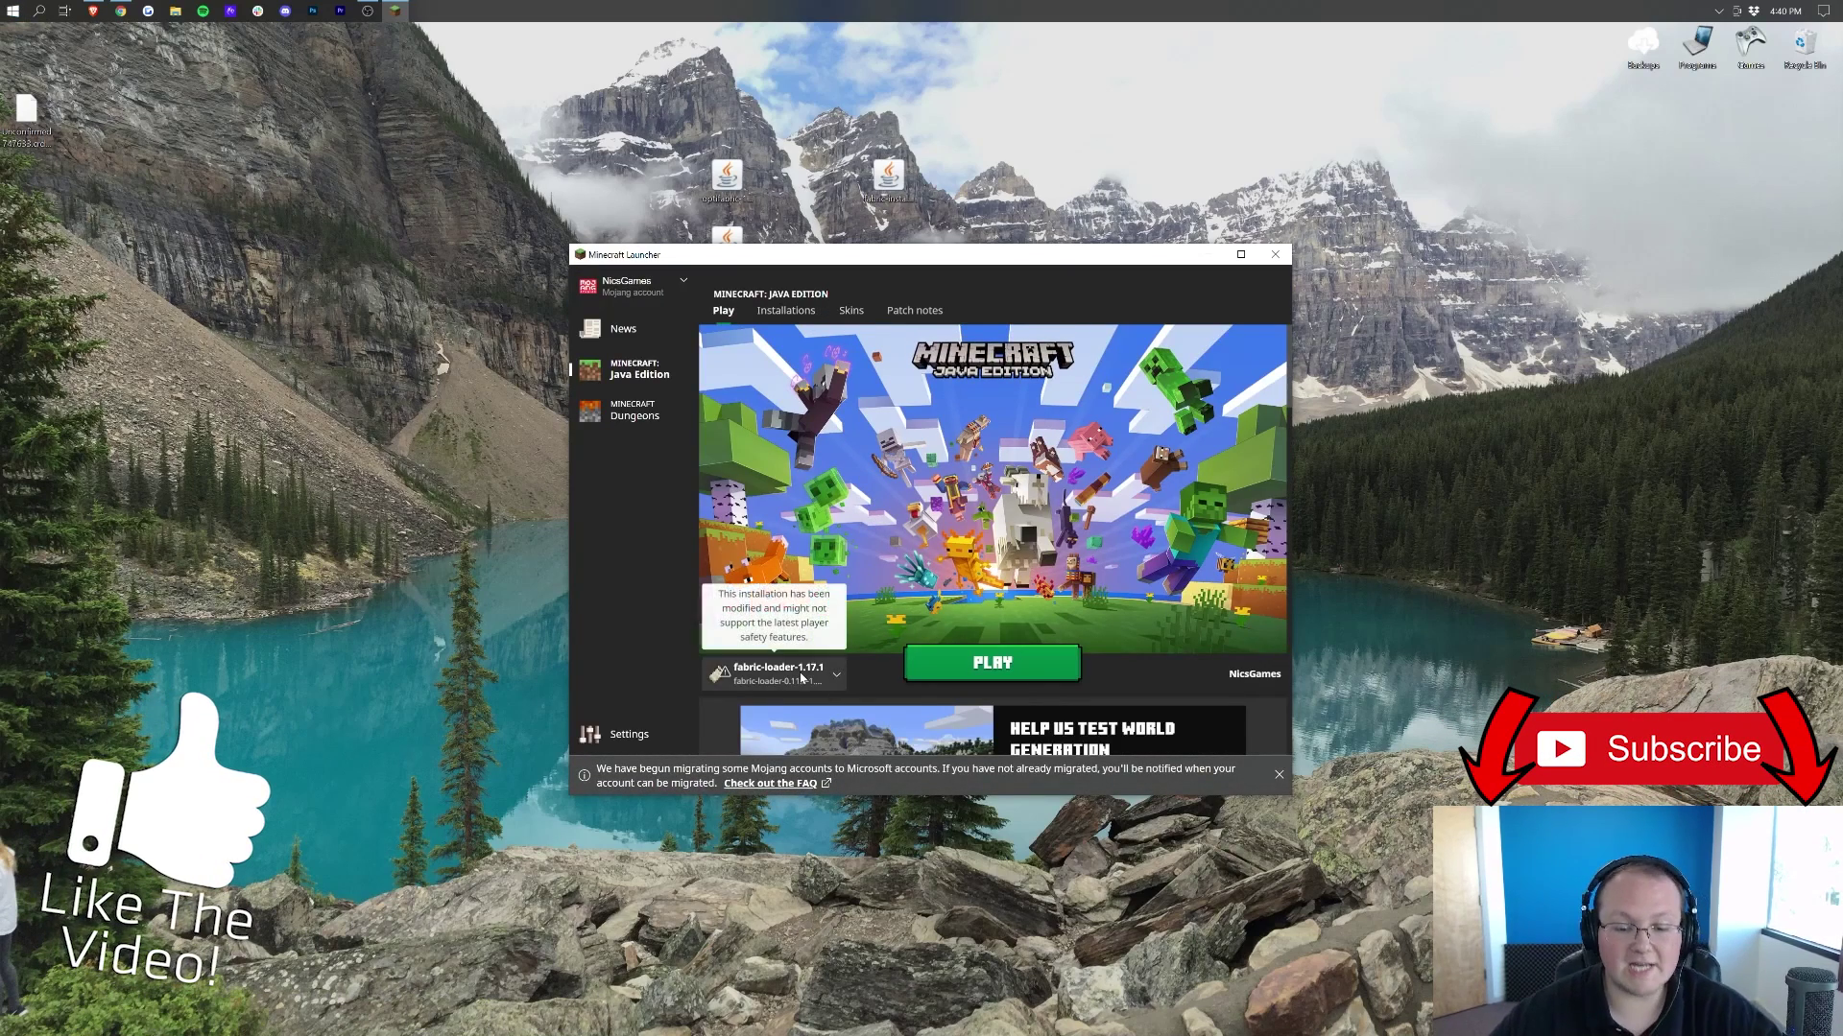
Try to launch the fabric-loader-1.17.1 installation and cancel at the modified-installation warning
{"action": "left_click", "coordinate": [803, 677]}
{"action": "left_click", "coordinate": [792, 674]}
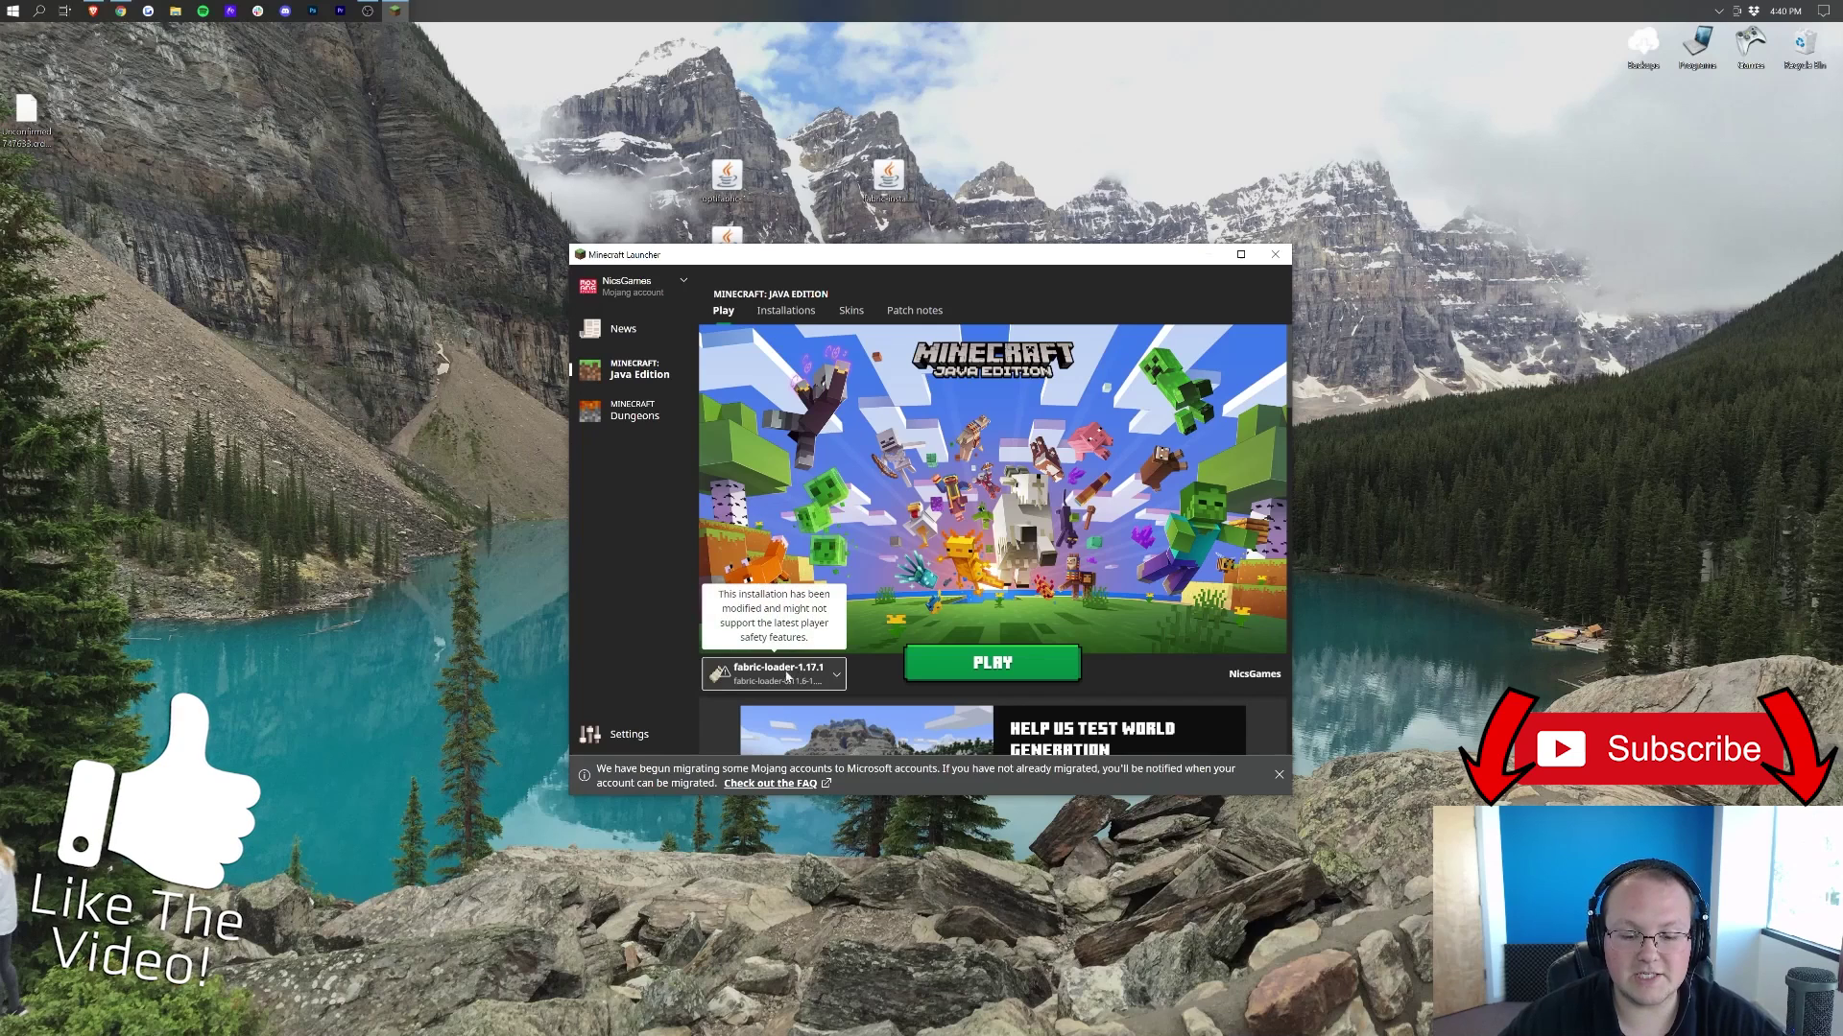
{"action": "left_click", "coordinate": [992, 664]}
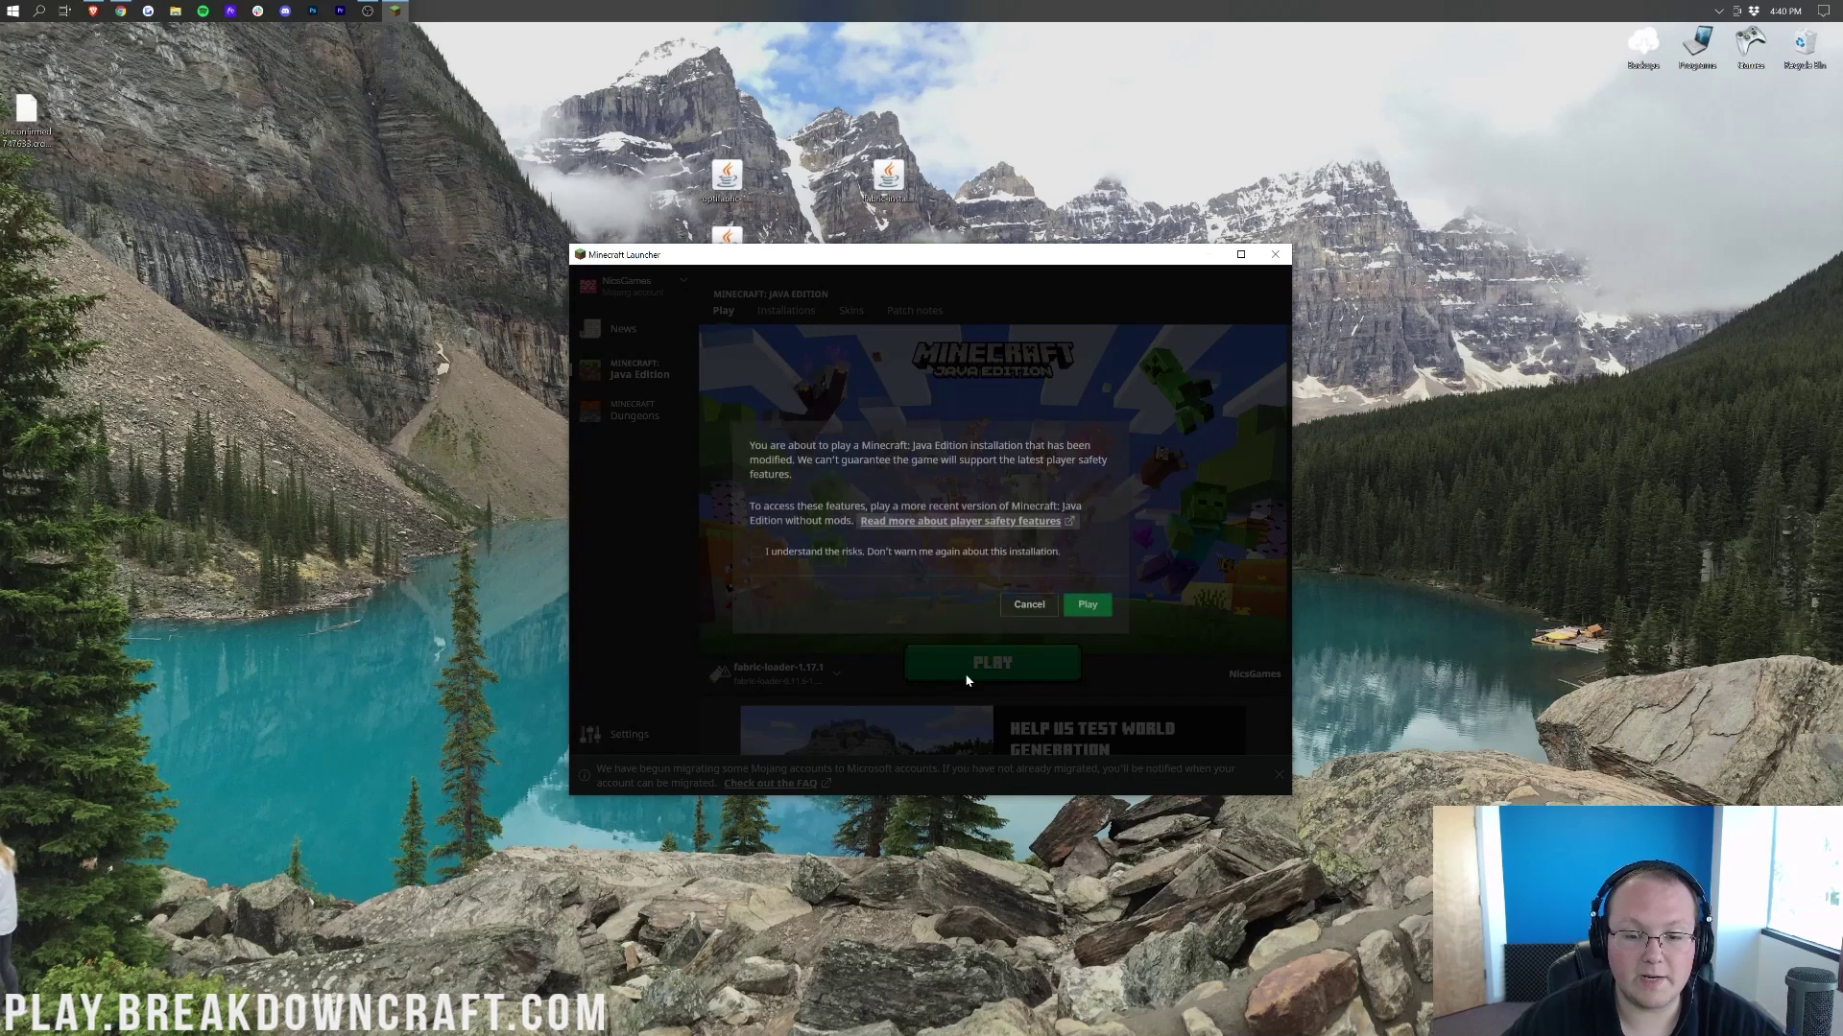
{"action": "left_click", "coordinate": [1029, 607]}
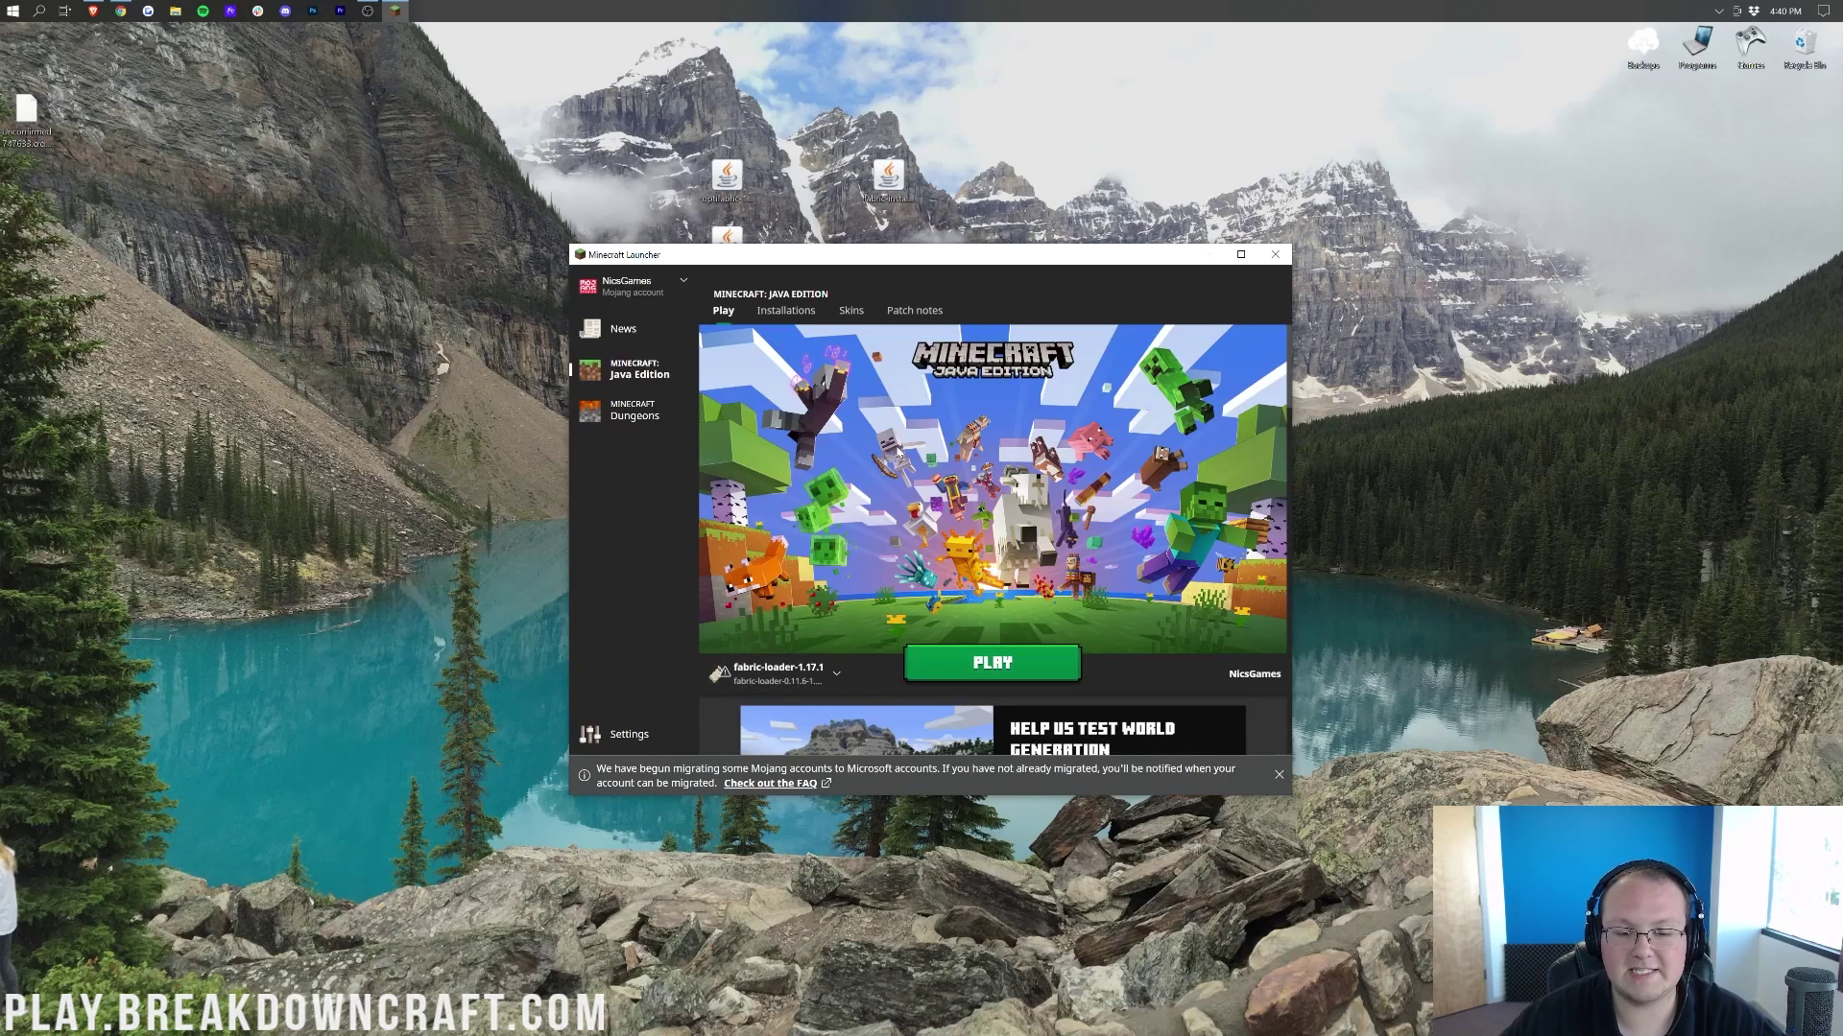
Look up the available launch profiles and open the Java Edition installations list
{"action": "left_click", "coordinate": [837, 676]}
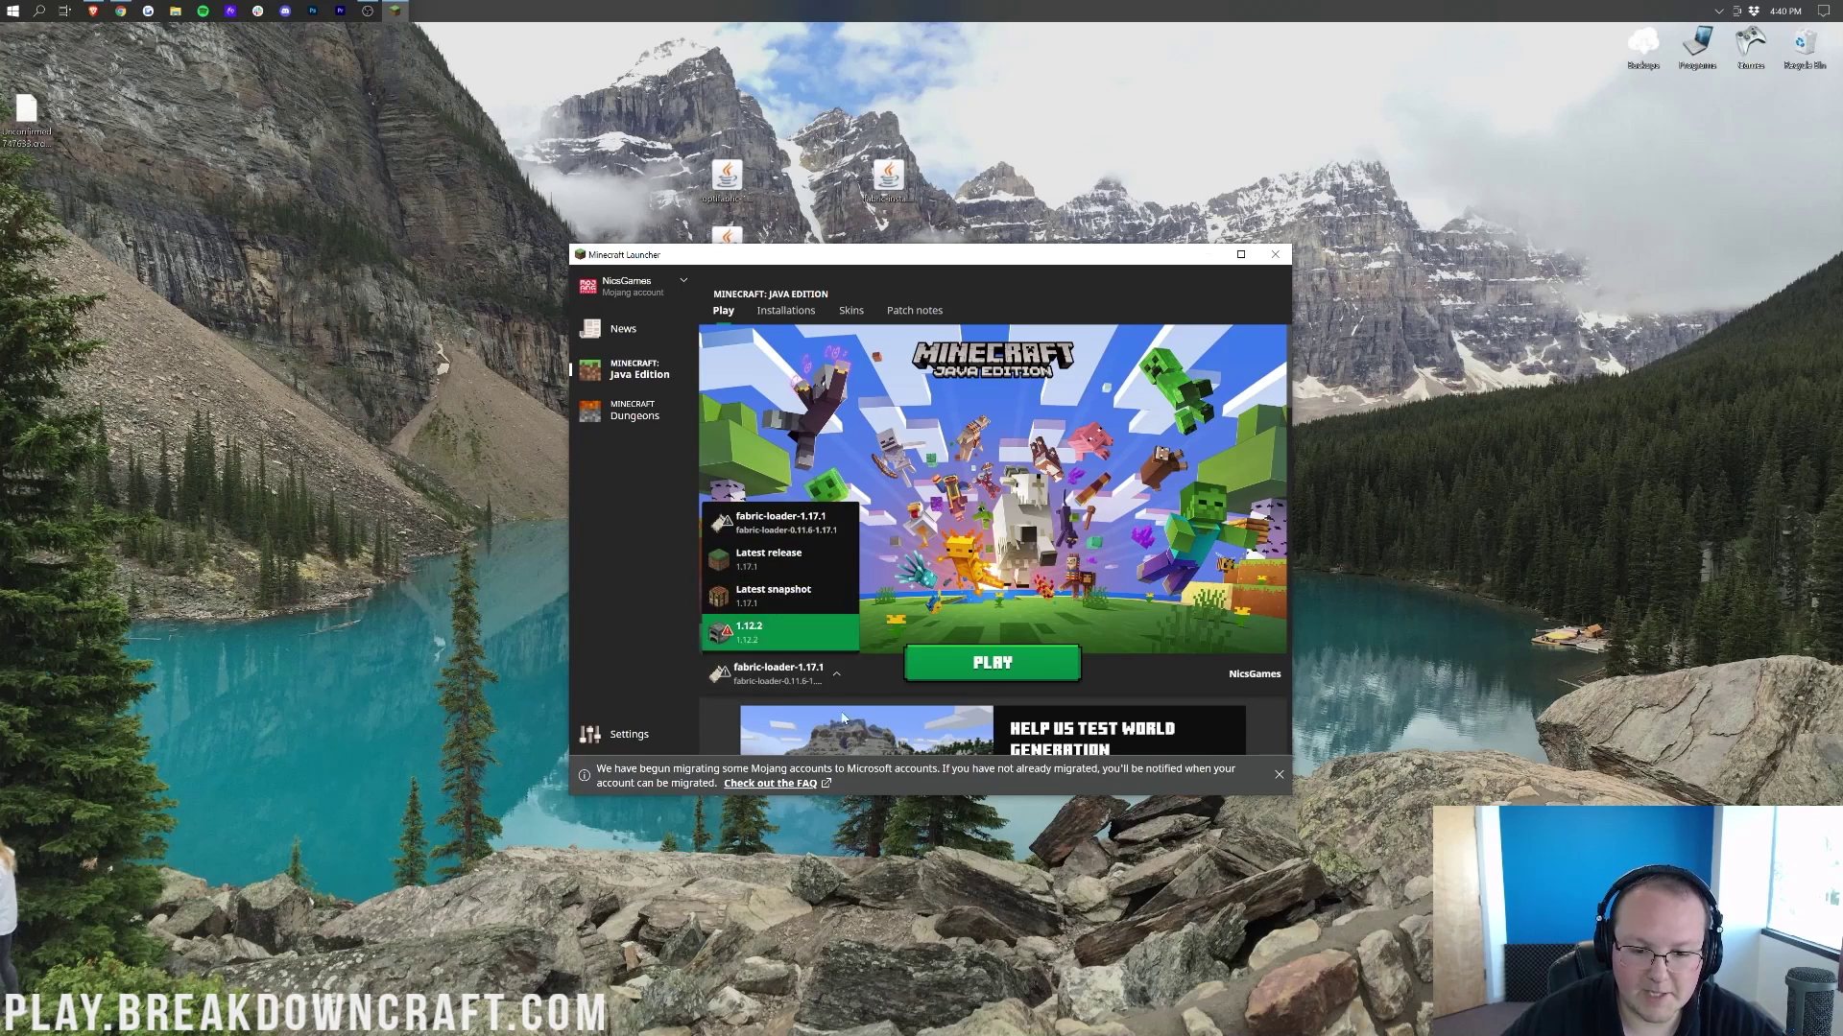
{"action": "left_click", "coordinate": [804, 395]}
{"action": "left_click", "coordinate": [784, 312]}
{"action": "left_click", "coordinate": [730, 313]}
{"action": "left_click", "coordinate": [800, 312]}
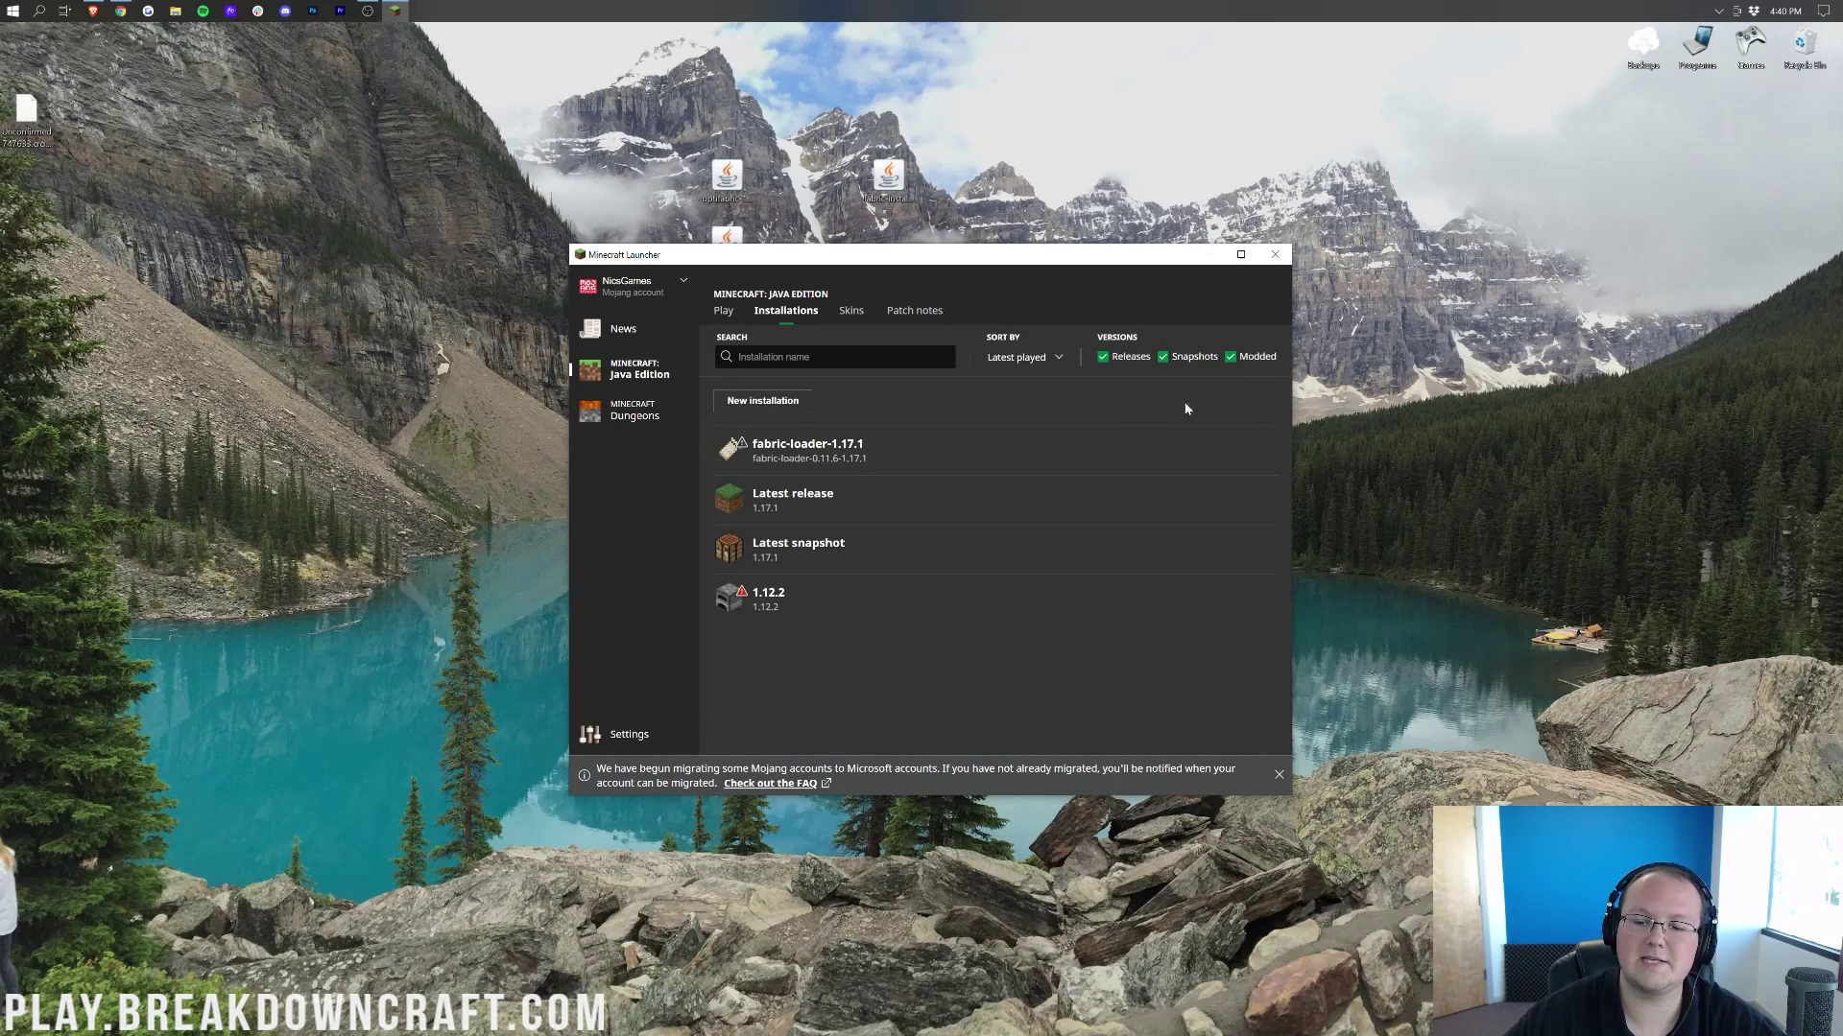
Toggle the Modded versions filter off and back on, and try to launch fabric-loader-1.17.1 from the installations list
{"action": "left_click", "coordinate": [1233, 357]}
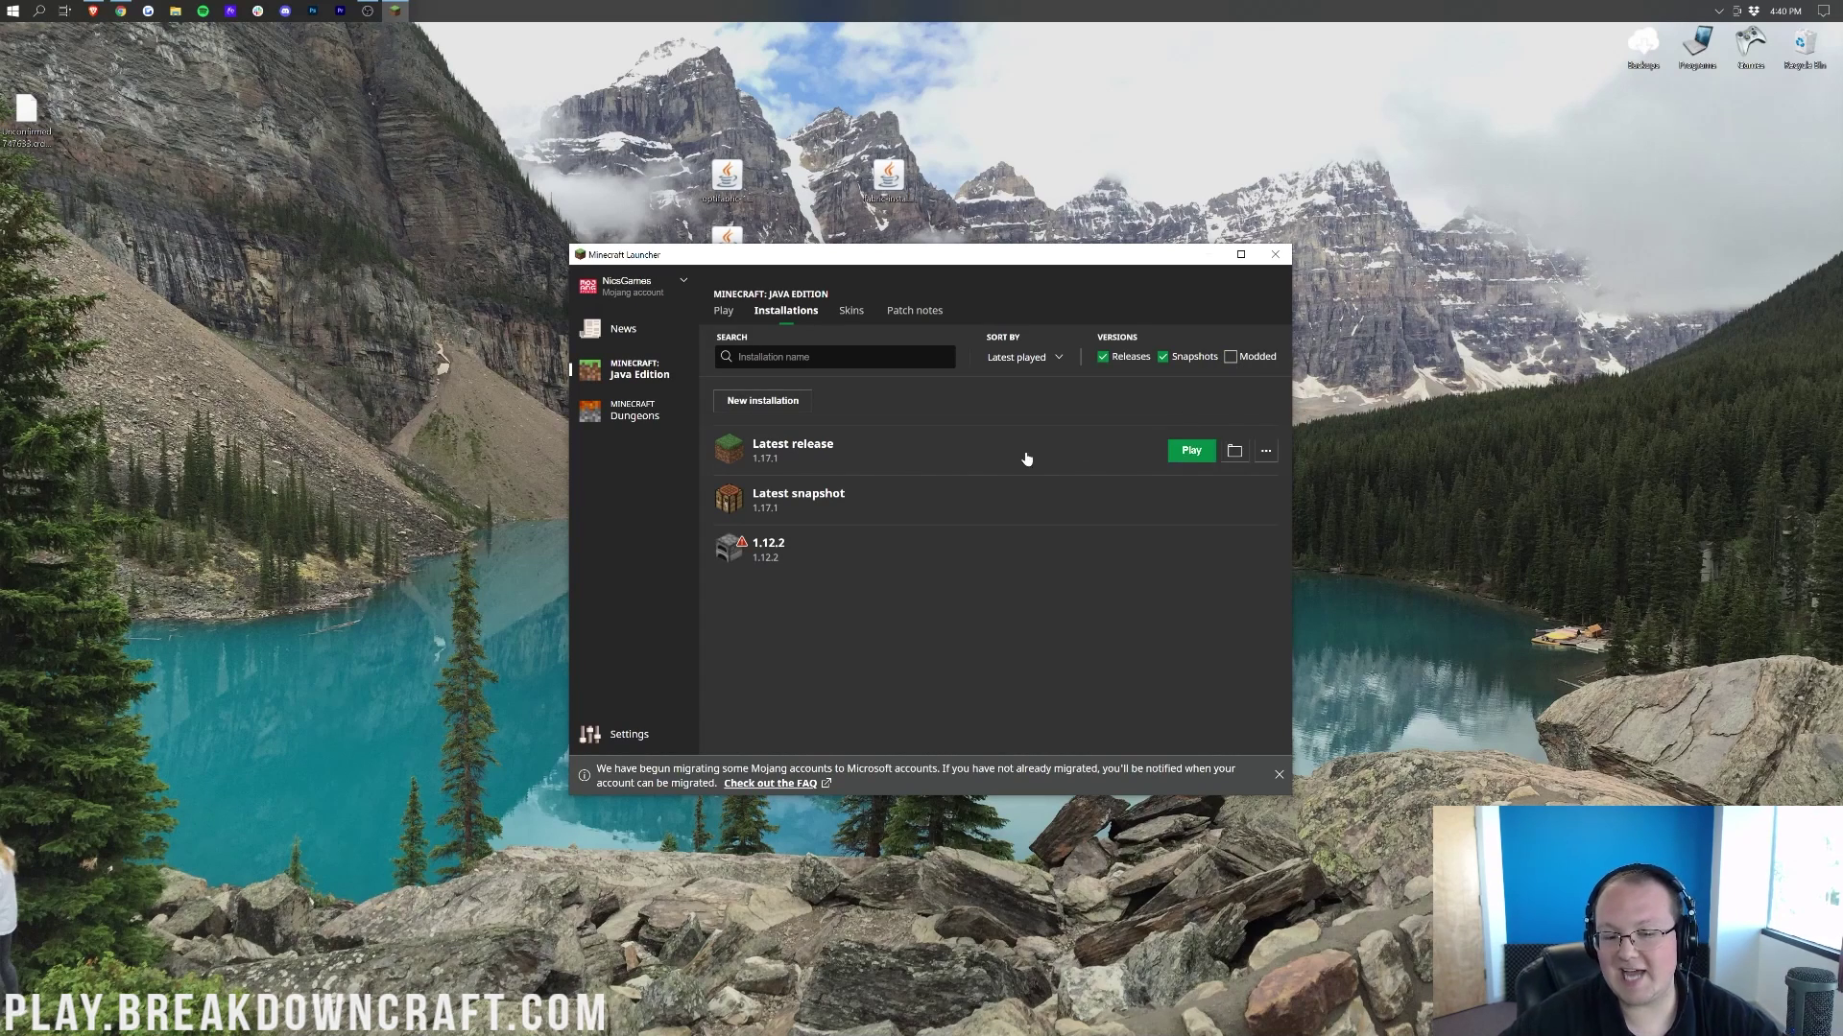
{"action": "left_click", "coordinate": [1257, 357]}
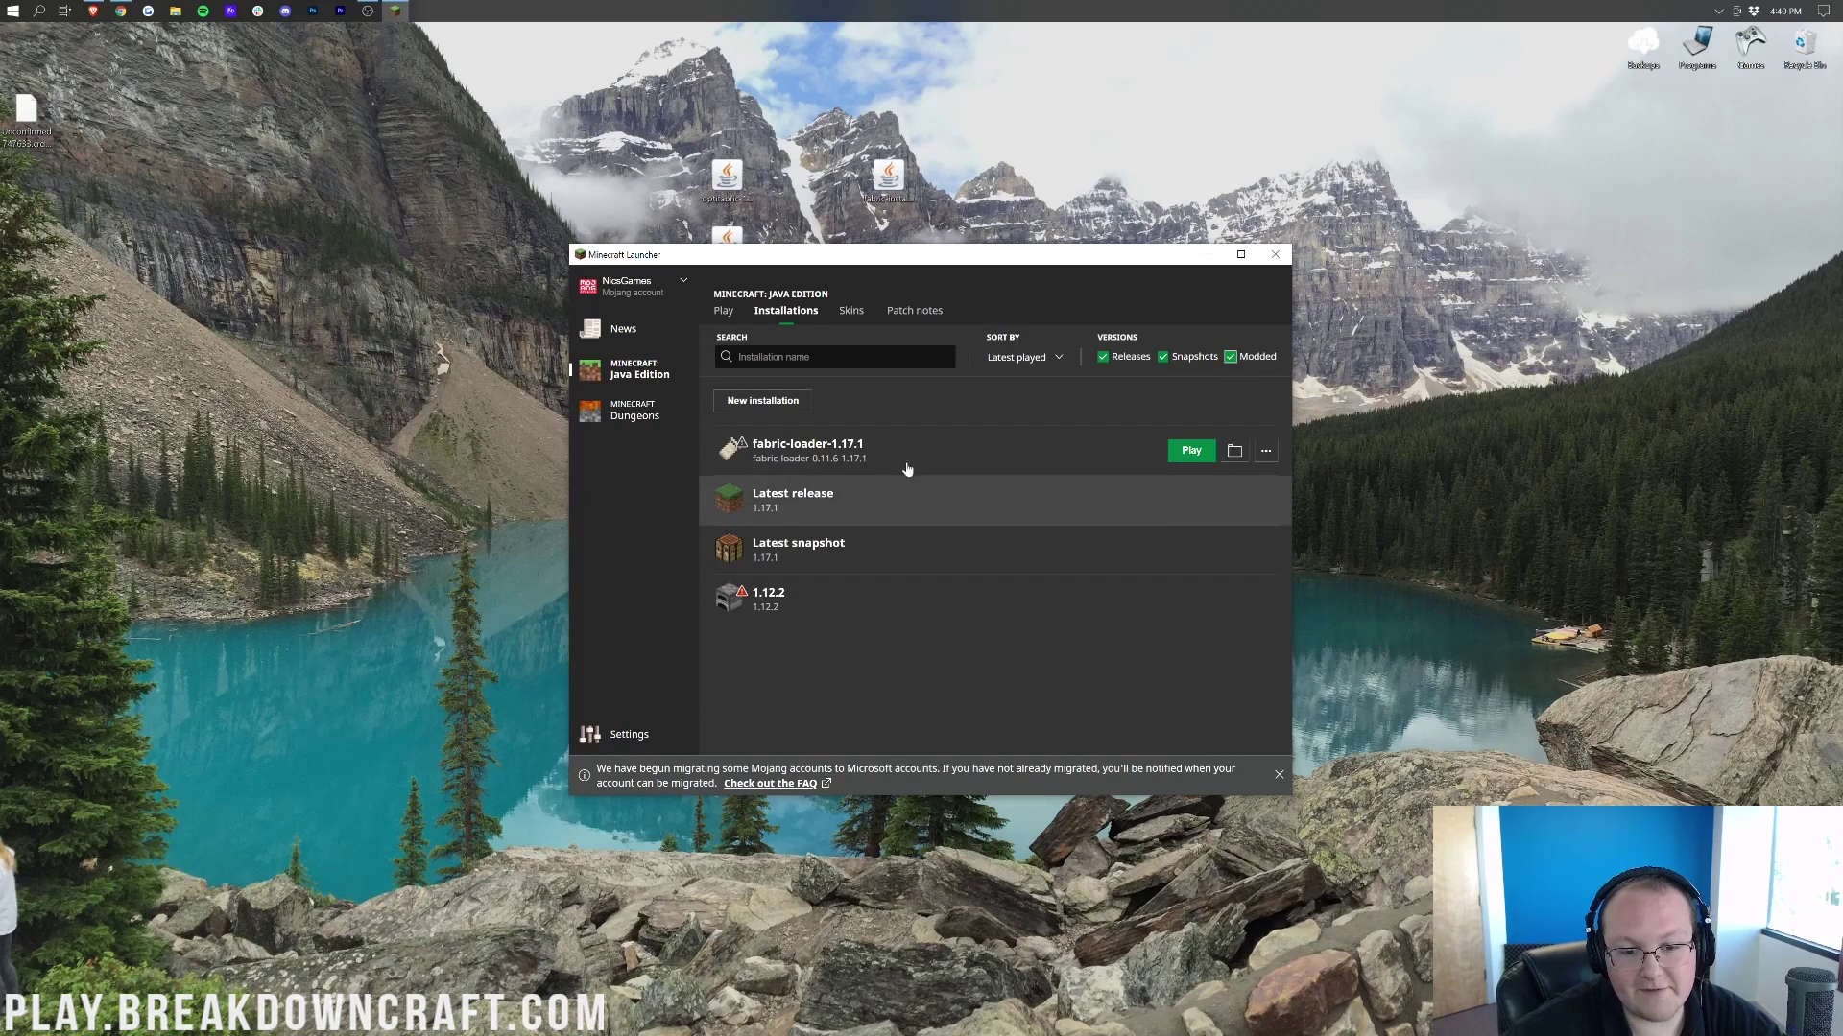
{"action": "left_click", "coordinate": [1176, 452]}
{"action": "left_click", "coordinate": [1051, 612]}
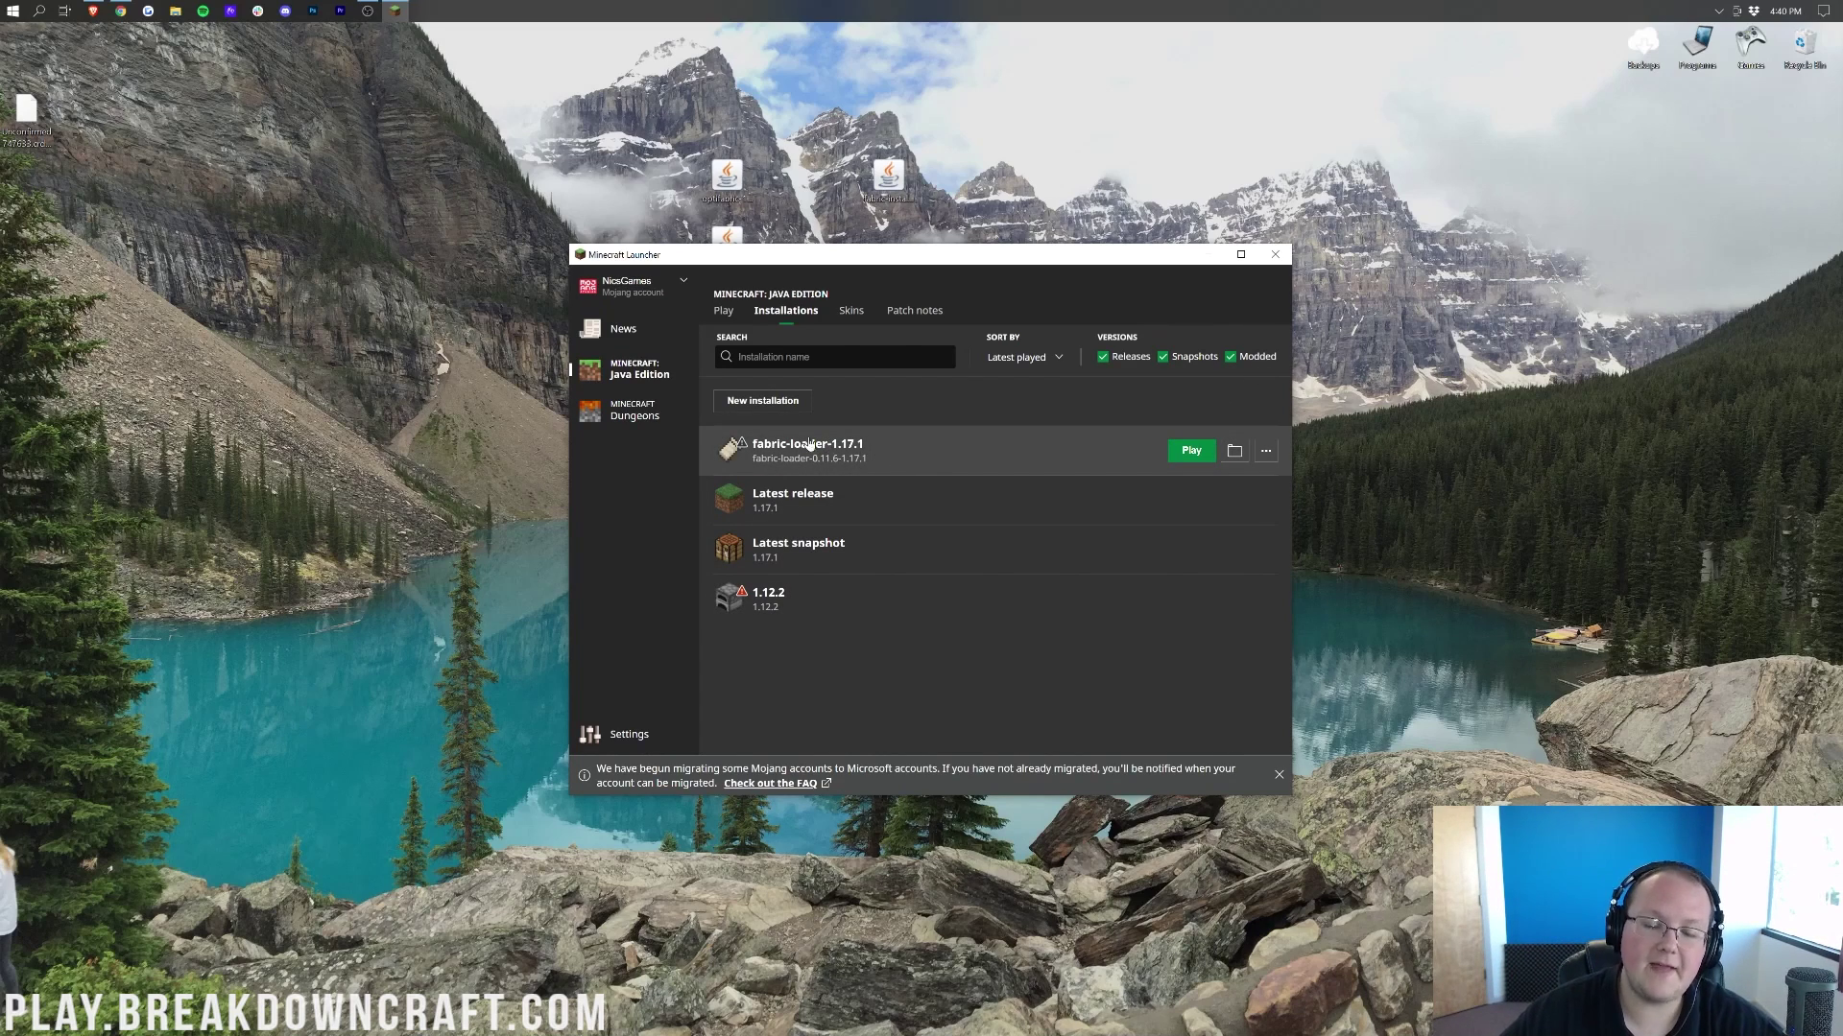
Start a new installation named Play.BreakdownCraft.com that uses version release fabric-loader-0.11.6-1.17.1
{"action": "left_click", "coordinate": [746, 409]}
{"action": "left_click", "coordinate": [825, 410]}
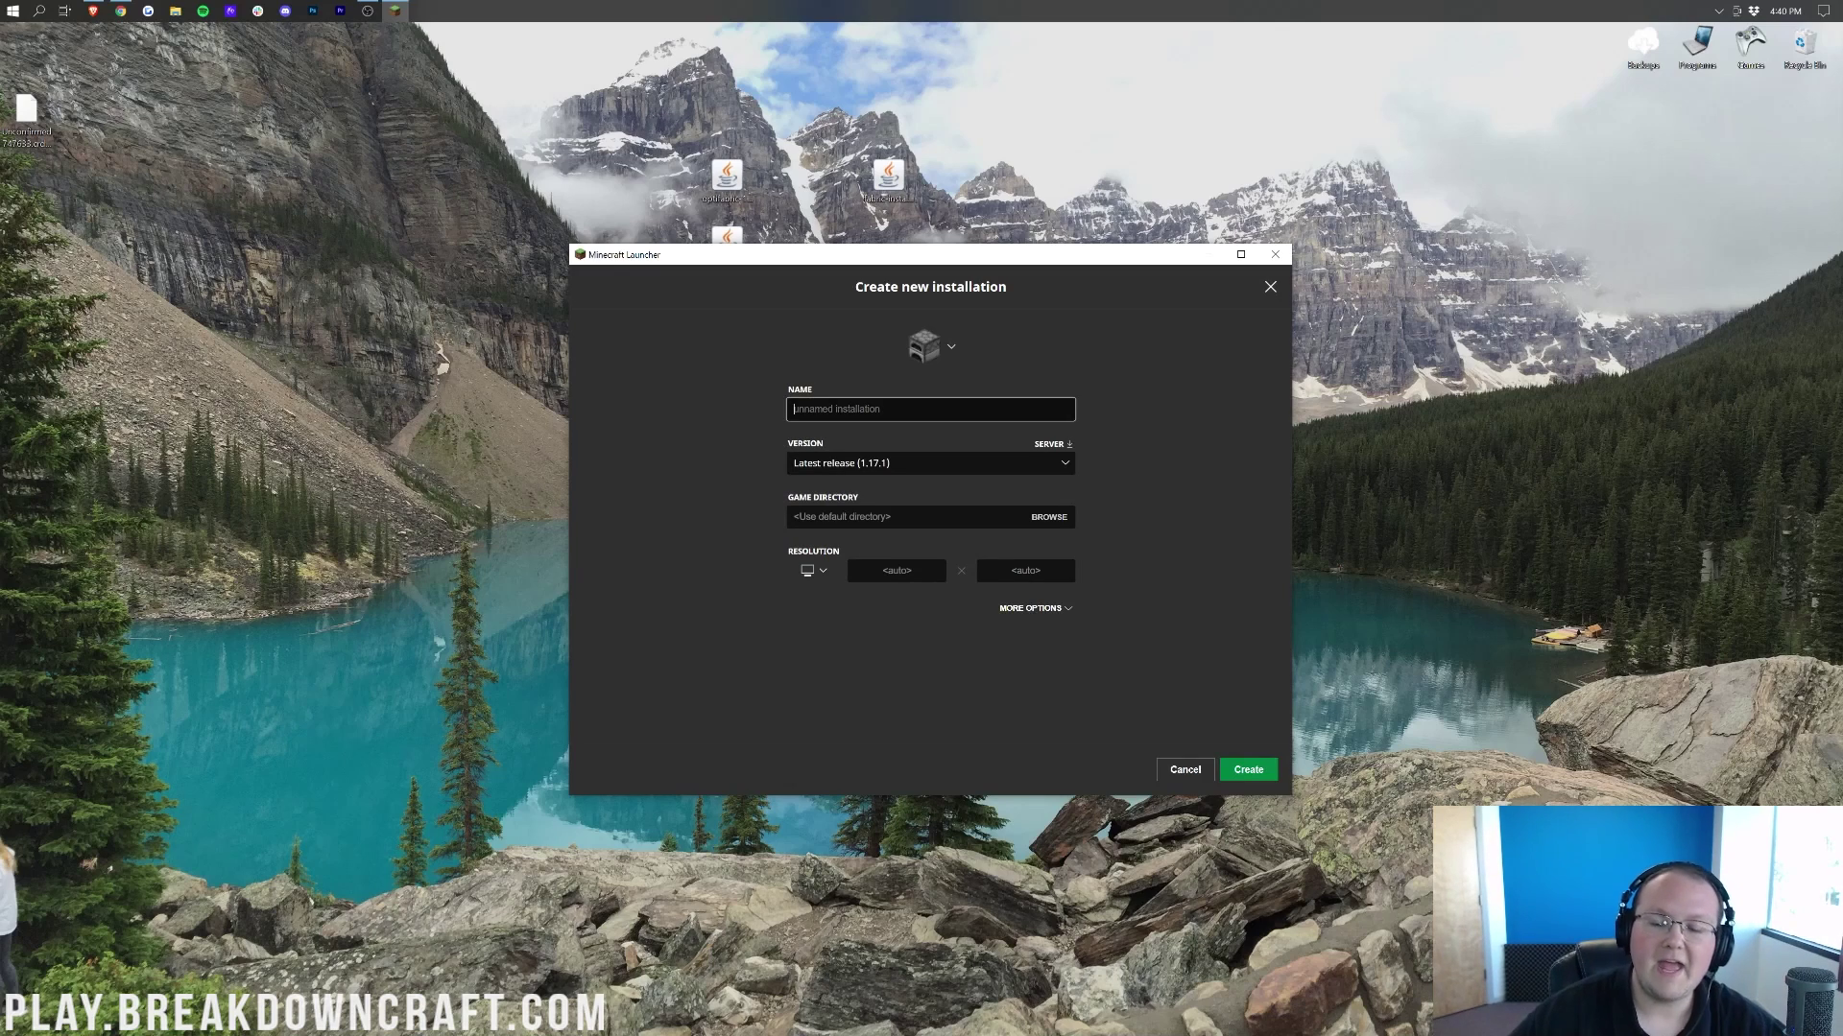
{"action": "type", "text": "Play."}
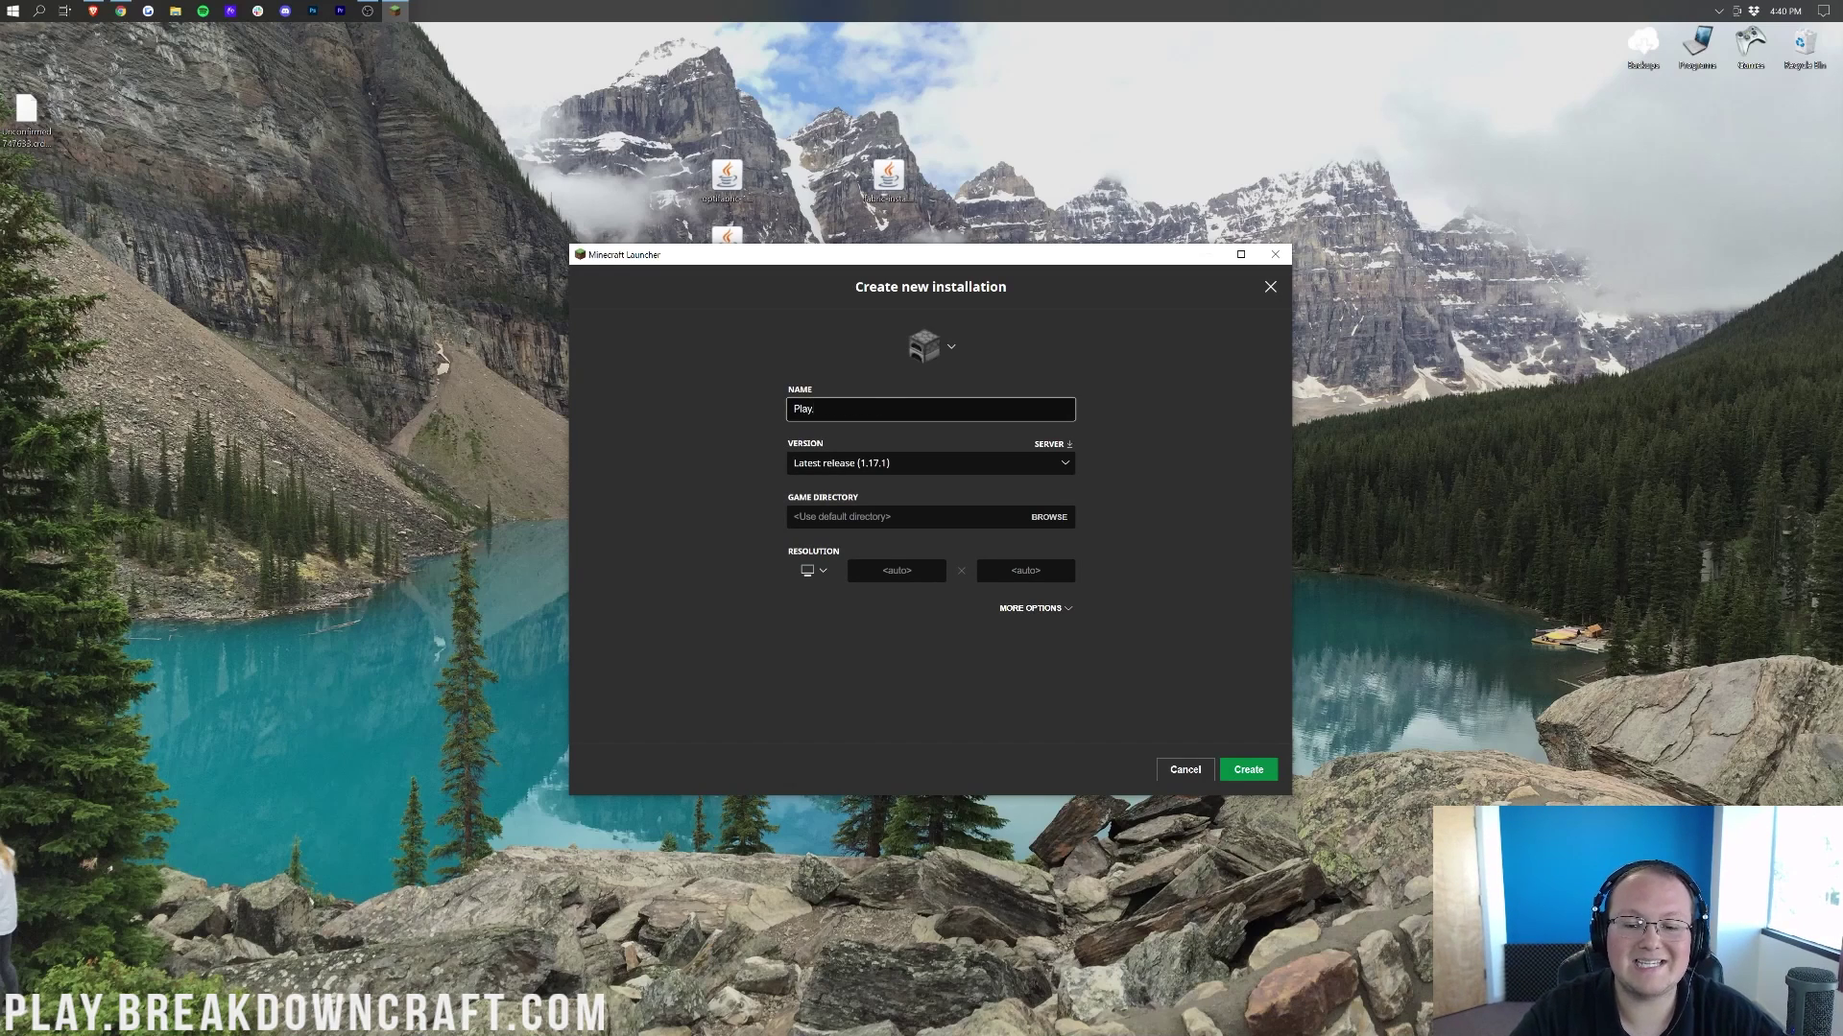
{"action": "type", "text": "BreakdownCraft.com"}
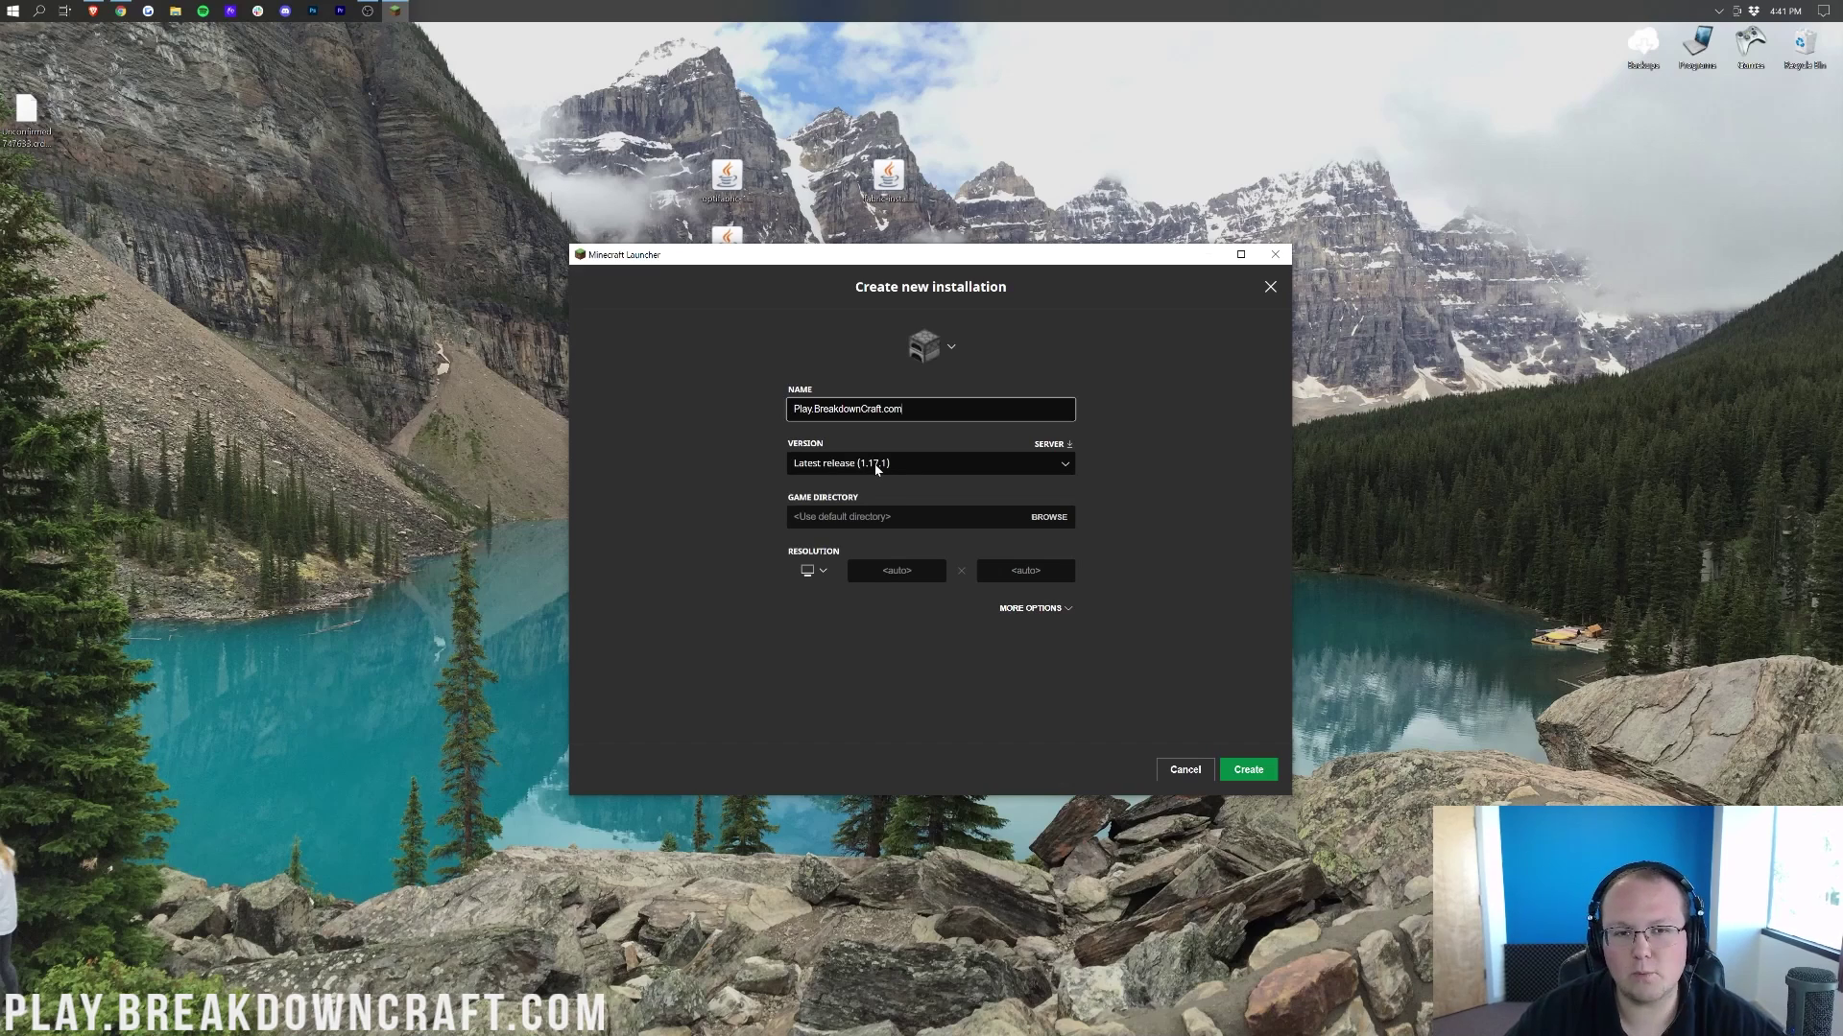
{"action": "left_click", "coordinate": [835, 465]}
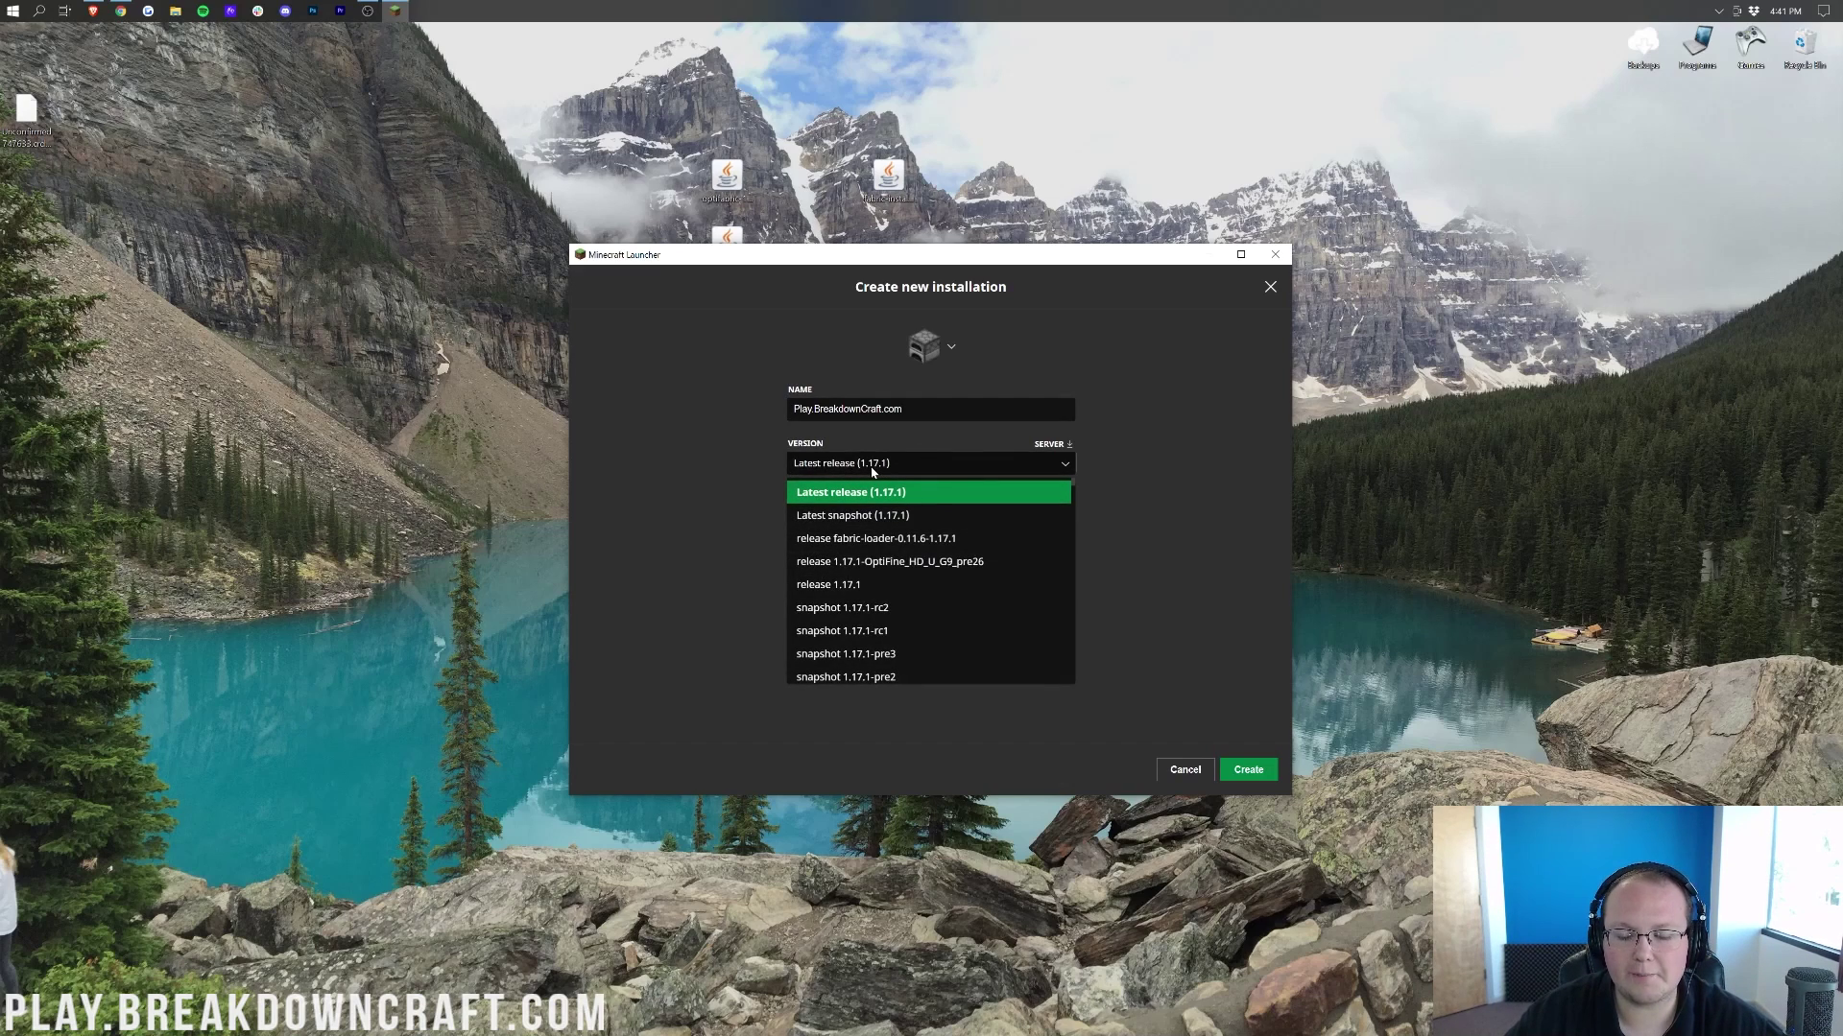
{"action": "left_click", "coordinate": [838, 539]}
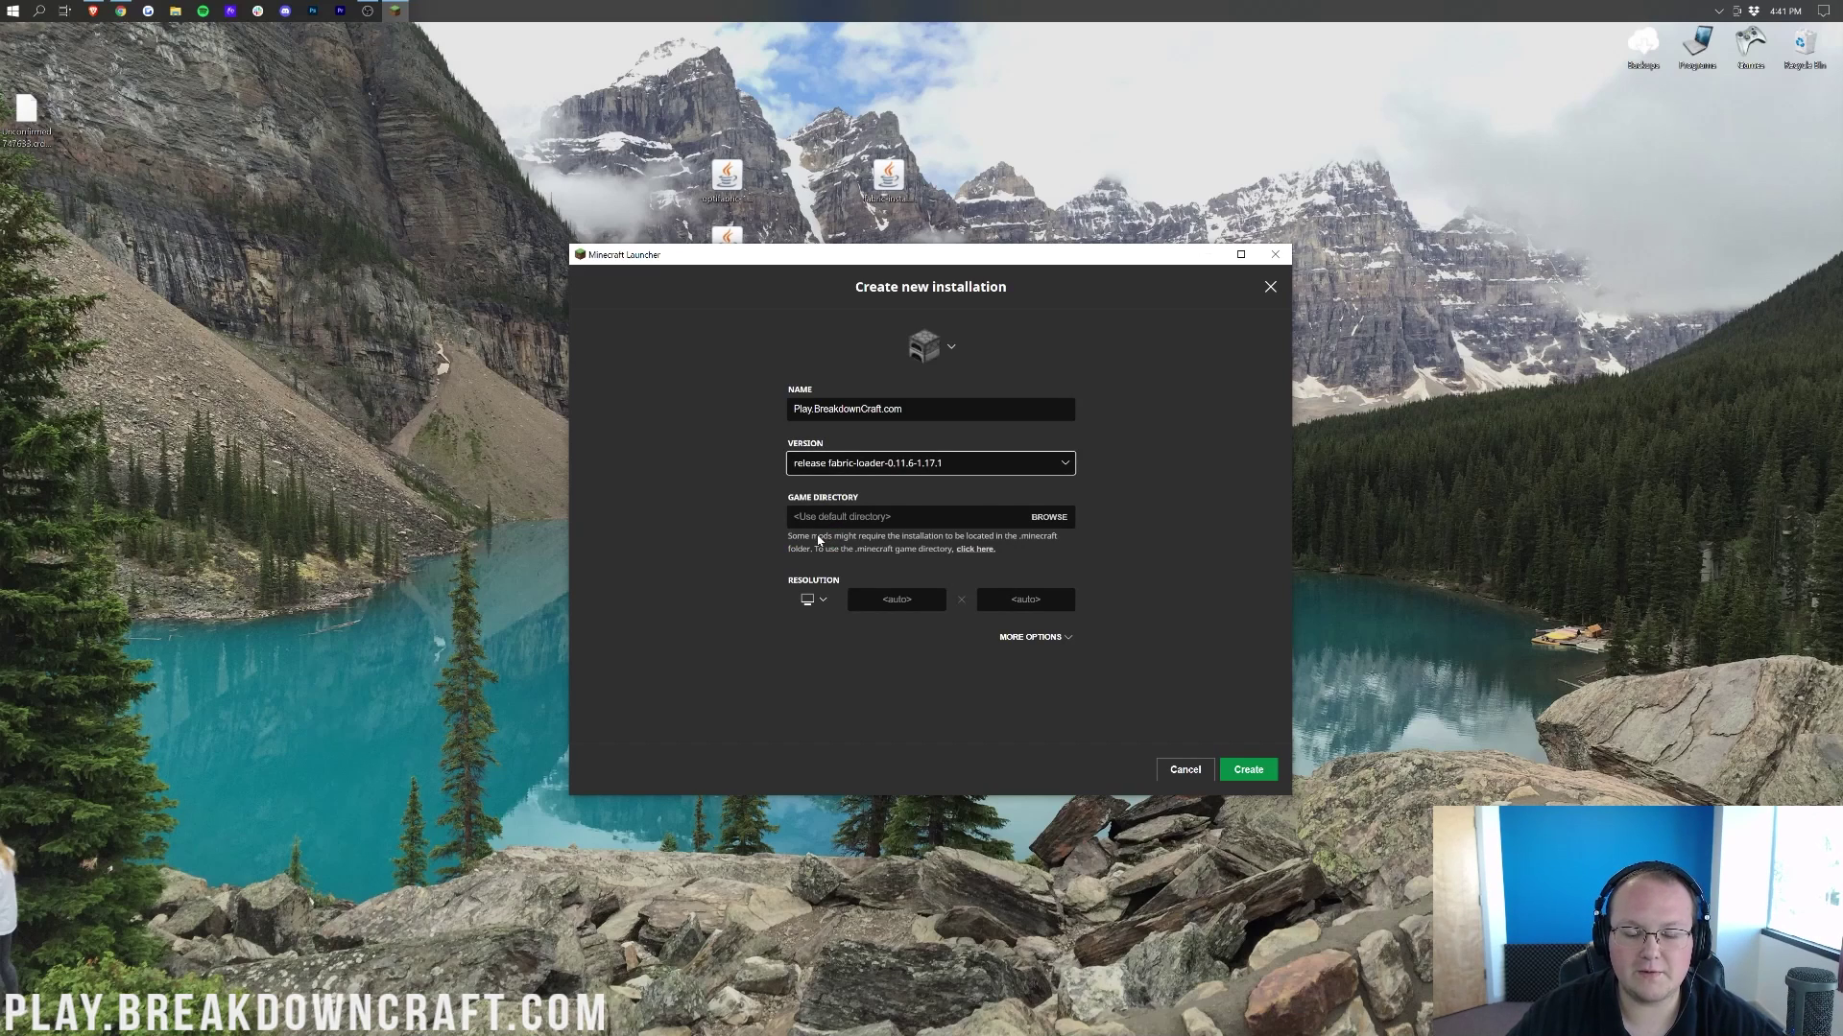
Set the new installation's resolution to 1920 x 1080 and create it
{"action": "left_click", "coordinate": [813, 599]}
{"action": "left_click", "coordinate": [812, 547]}
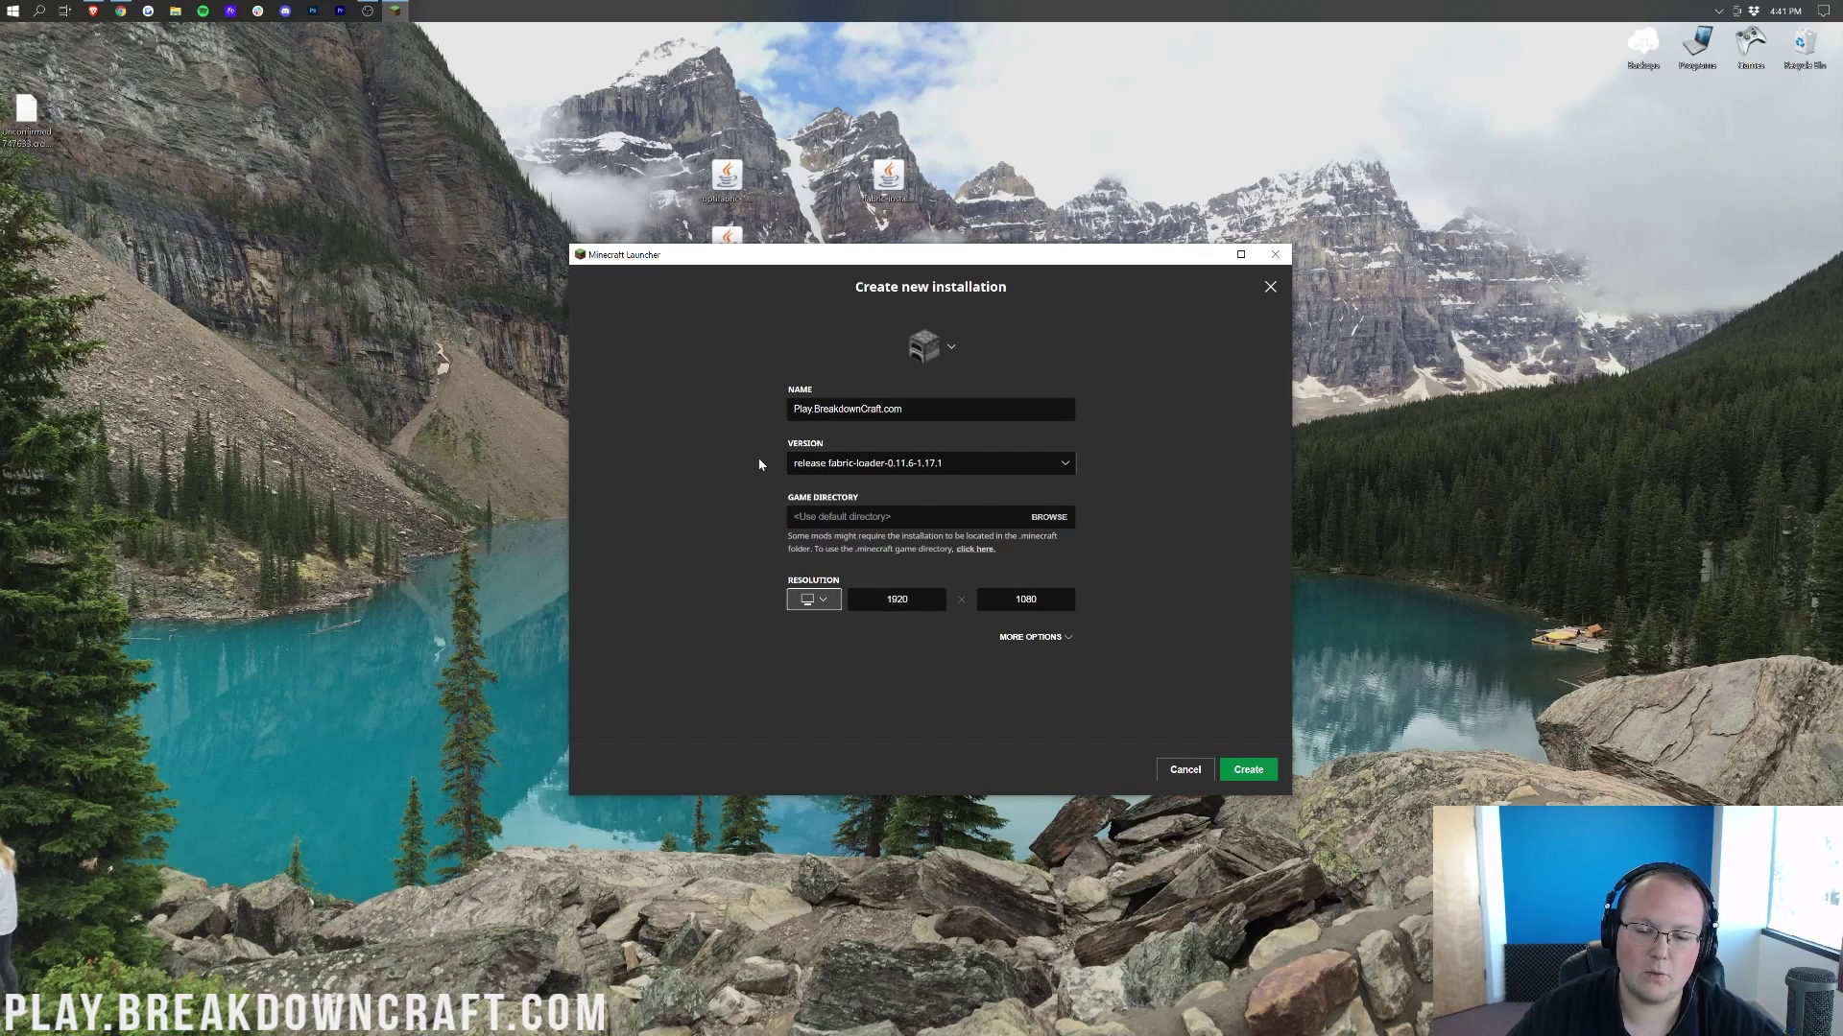
{"action": "left_click", "coordinate": [1248, 771]}
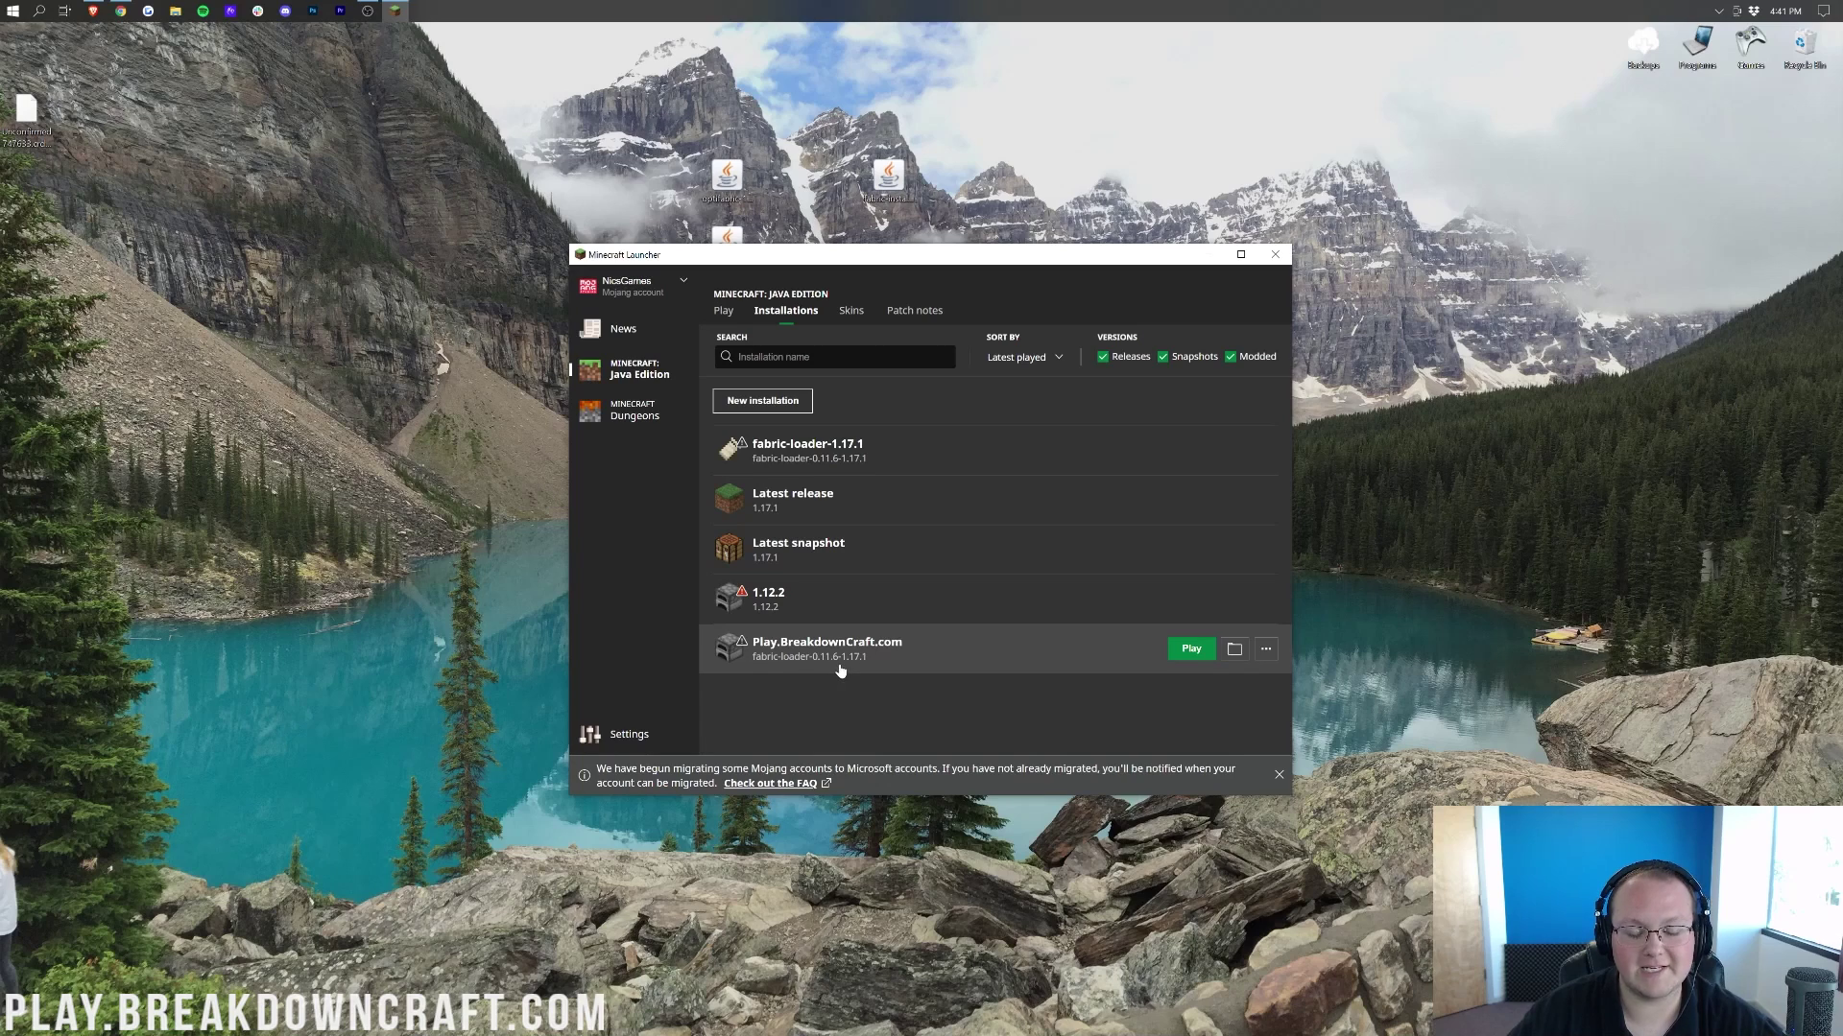
Launch the Play.BreakdownCraft.com installation, accepting the modified-installation risks and turning off further warnings for it
{"action": "left_click", "coordinate": [1193, 651]}
{"action": "left_click", "coordinate": [831, 557]}
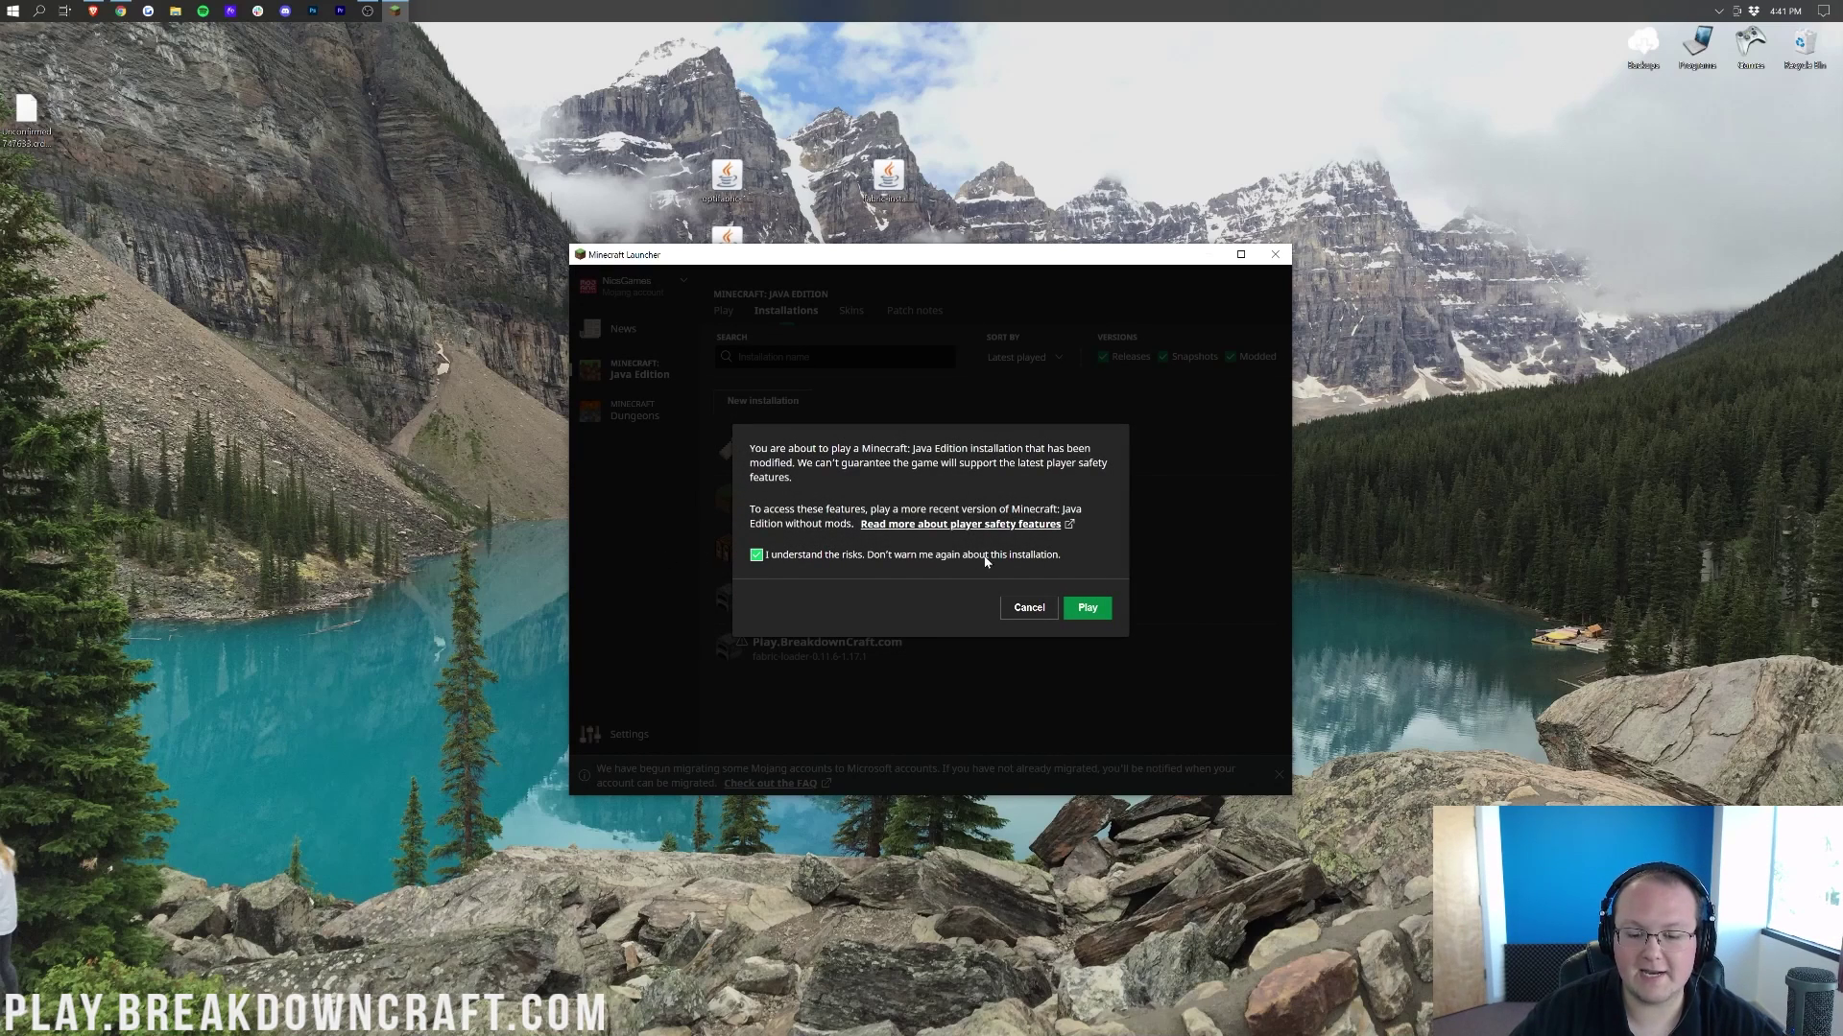
{"action": "left_click", "coordinate": [1088, 607]}
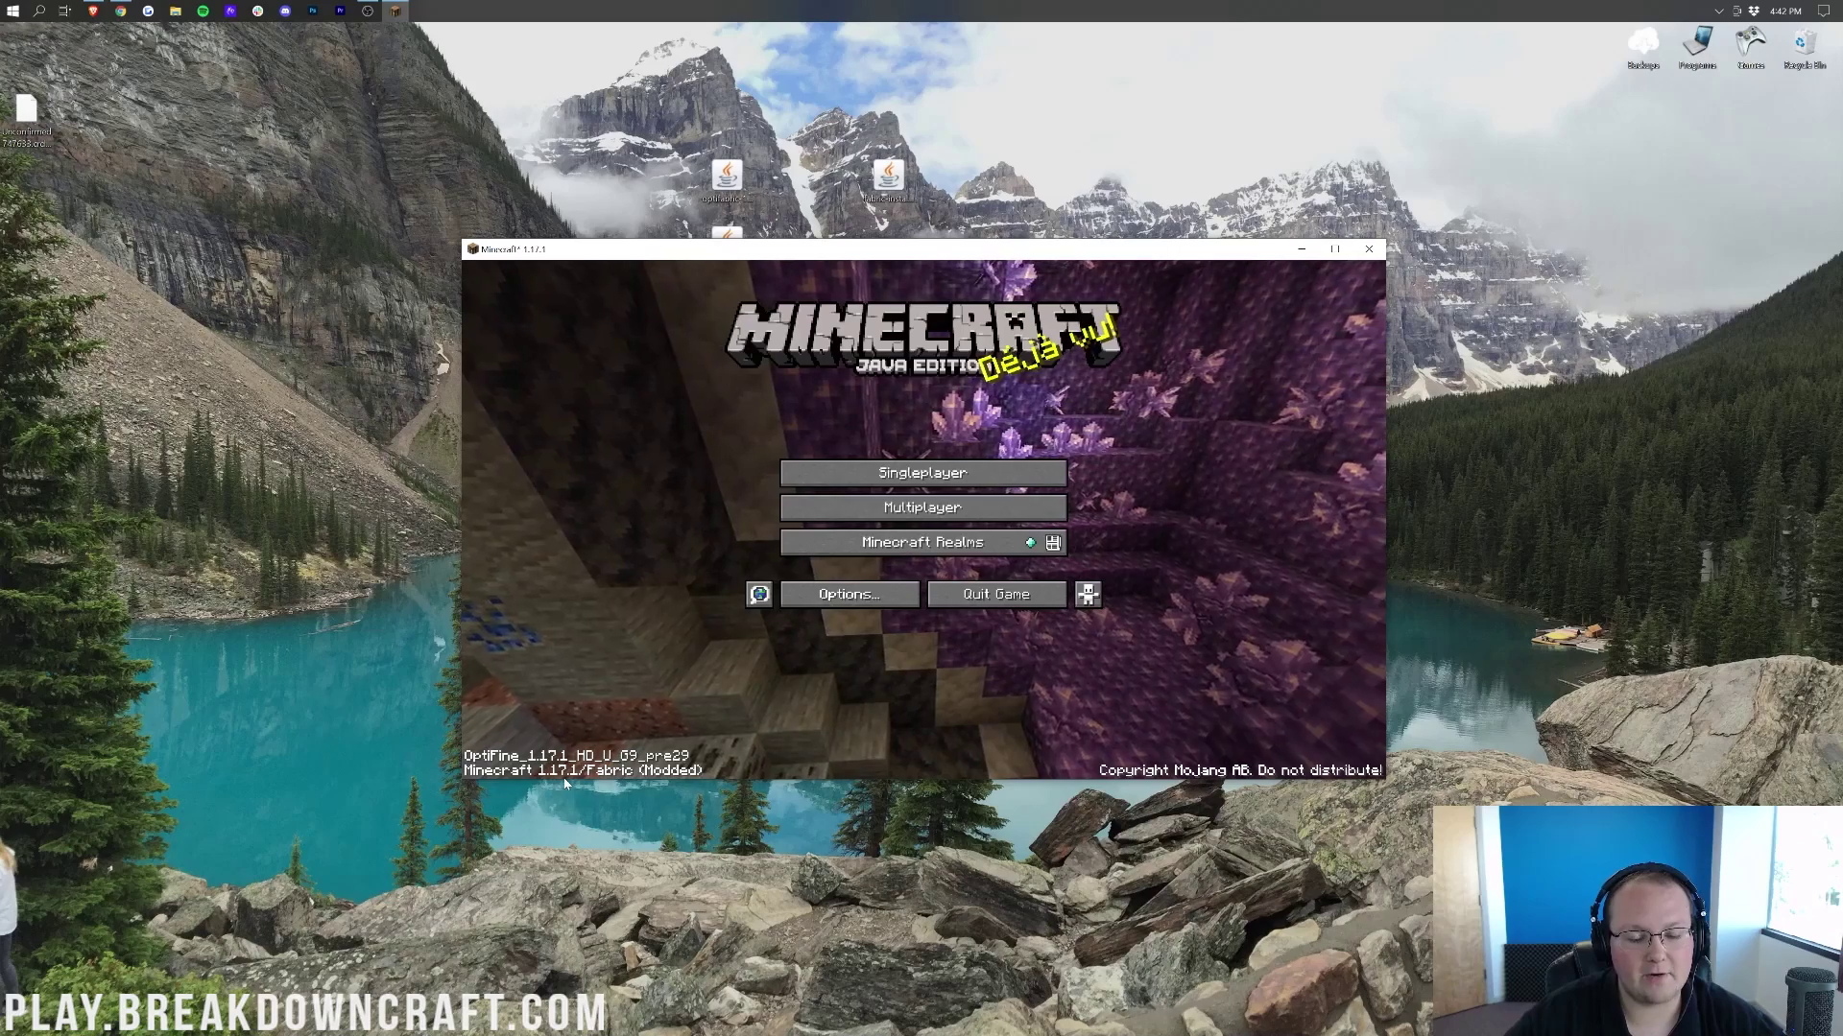
Examine the OptiFine video settings and the list of shader packs, and return to the title screen
{"action": "left_click", "coordinate": [875, 604]}
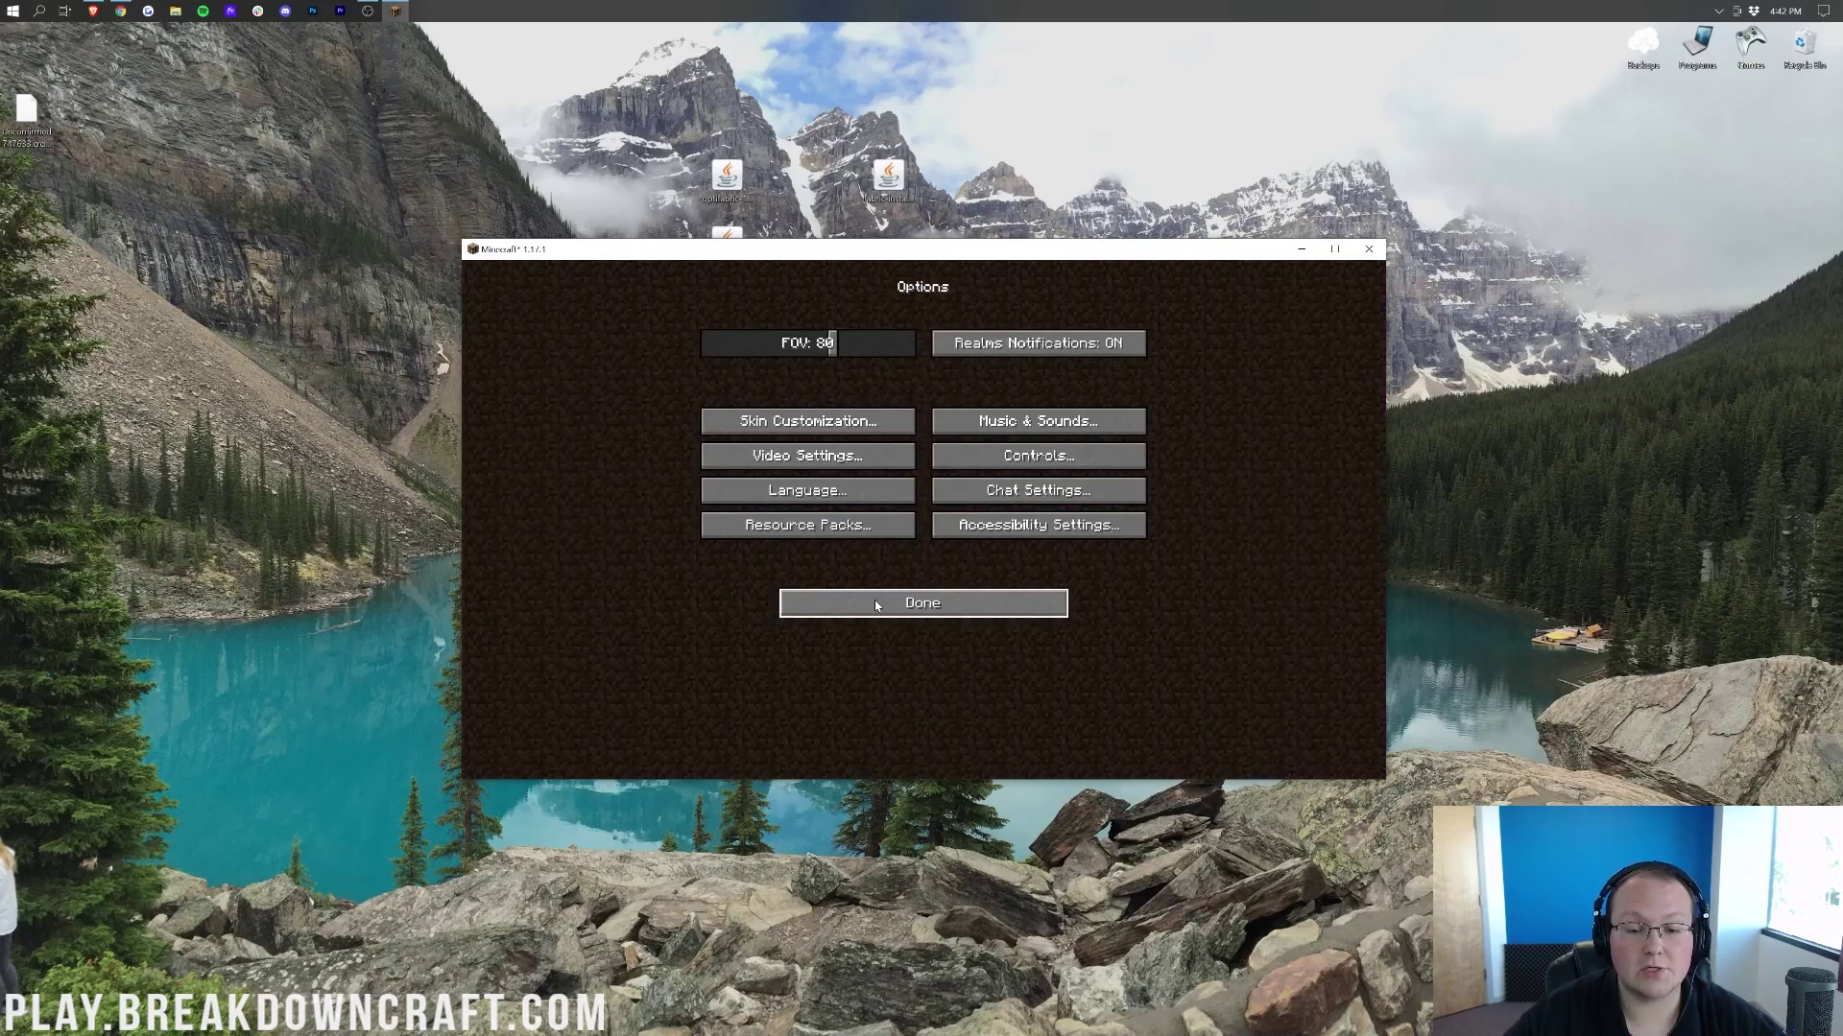
{"action": "left_click", "coordinate": [806, 453]}
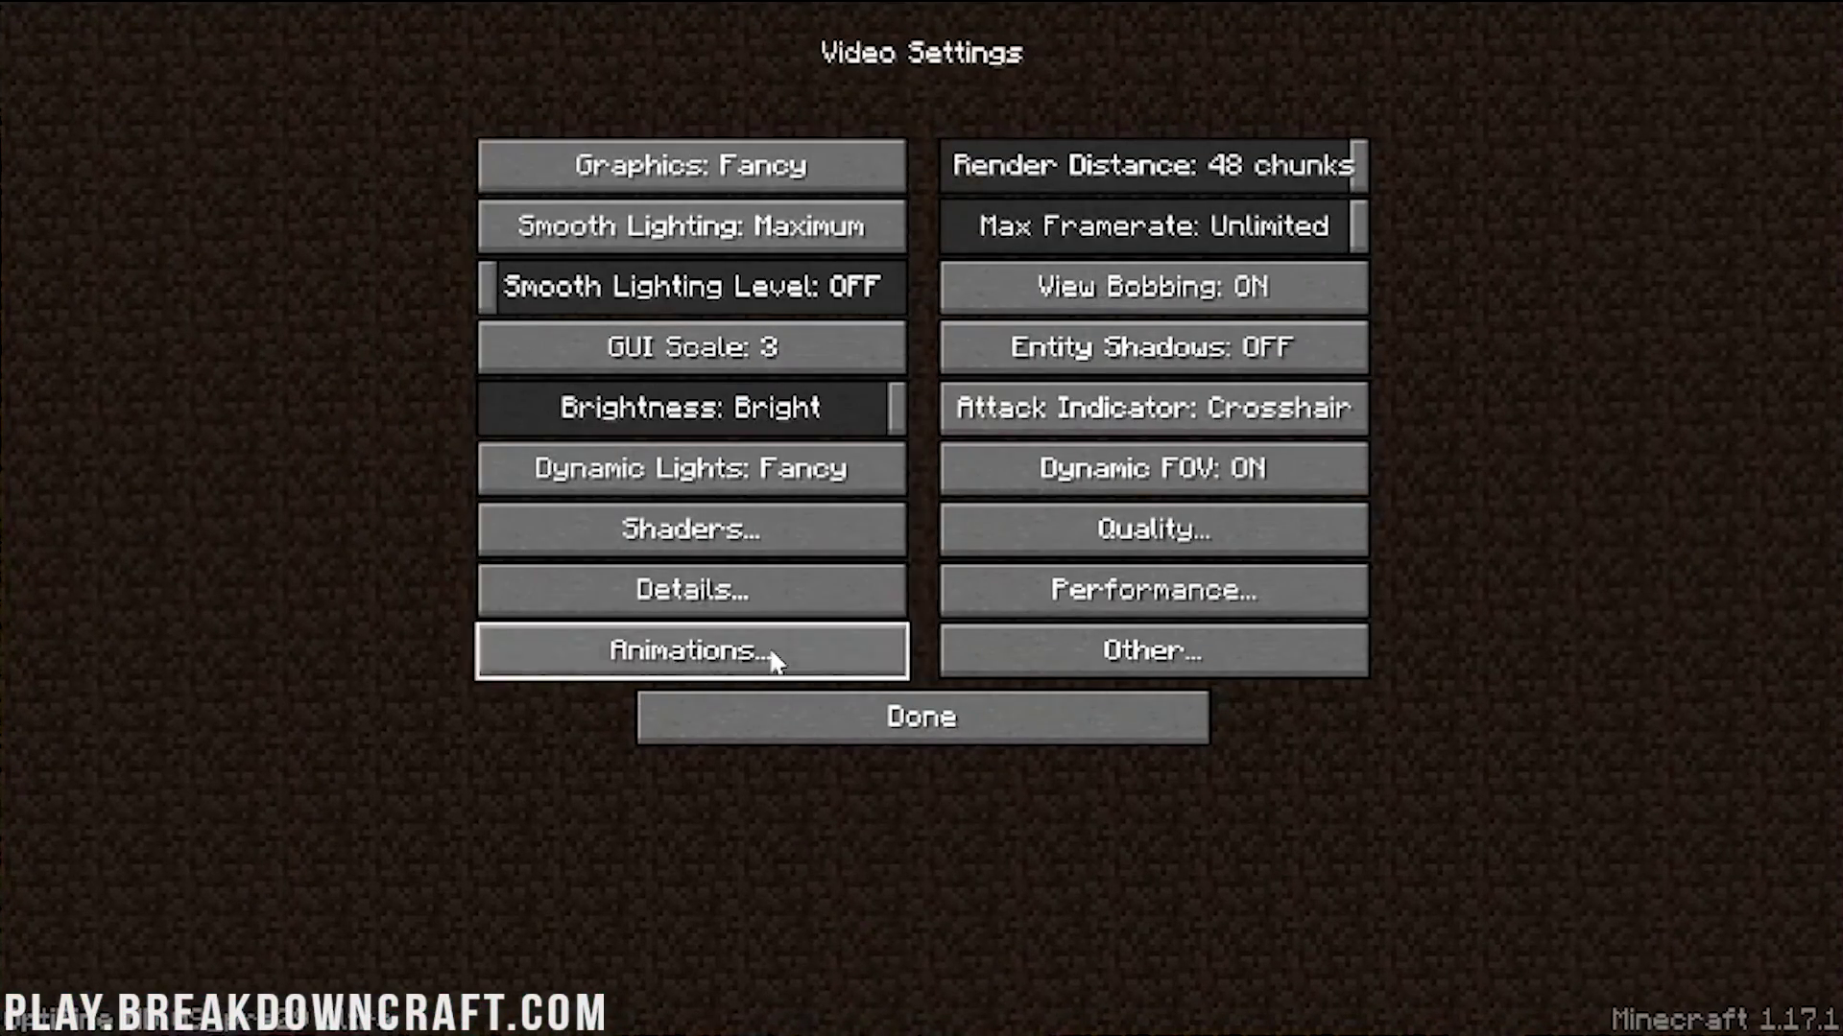
{"action": "left_click", "coordinate": [781, 518]}
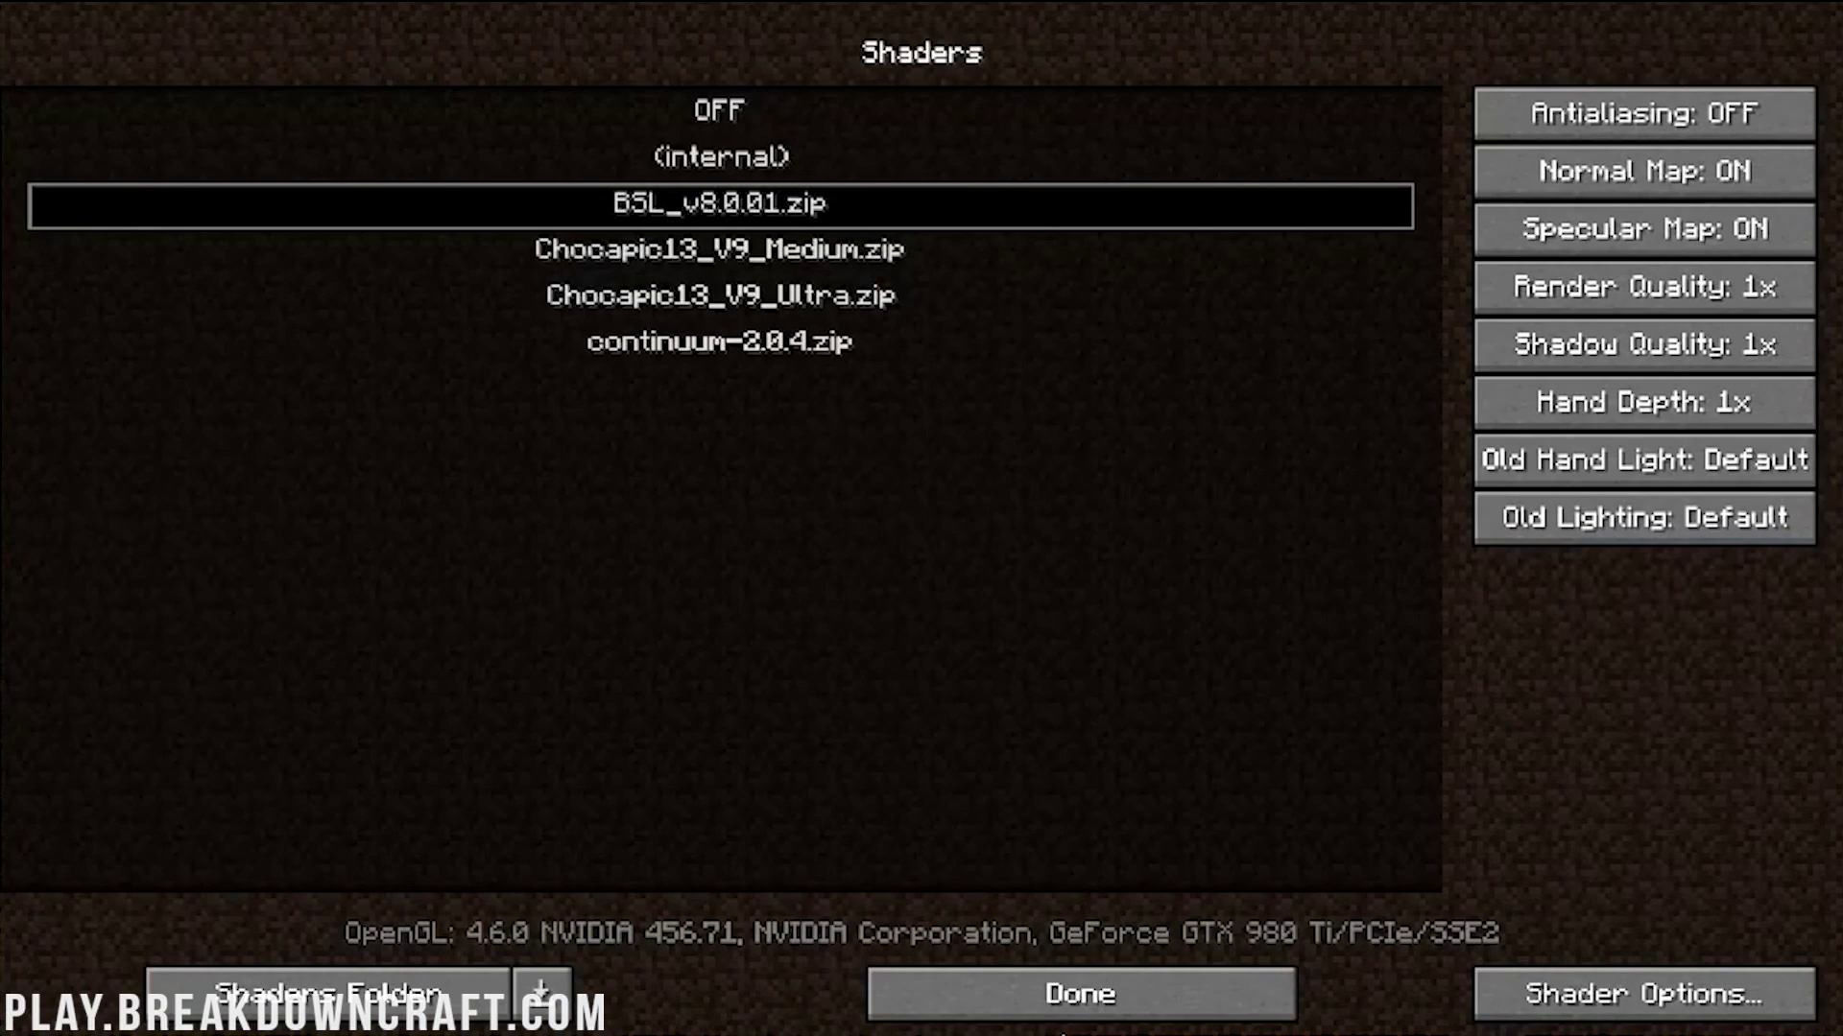
{"action": "left_click", "coordinate": [1063, 994]}
{"action": "left_click", "coordinate": [1017, 727]}
{"action": "key", "text": "Escape"}
Join the Play.BreakdownCraft.com multiplayer server and teleport to spawn with /spawn
{"action": "left_click", "coordinate": [902, 485]}
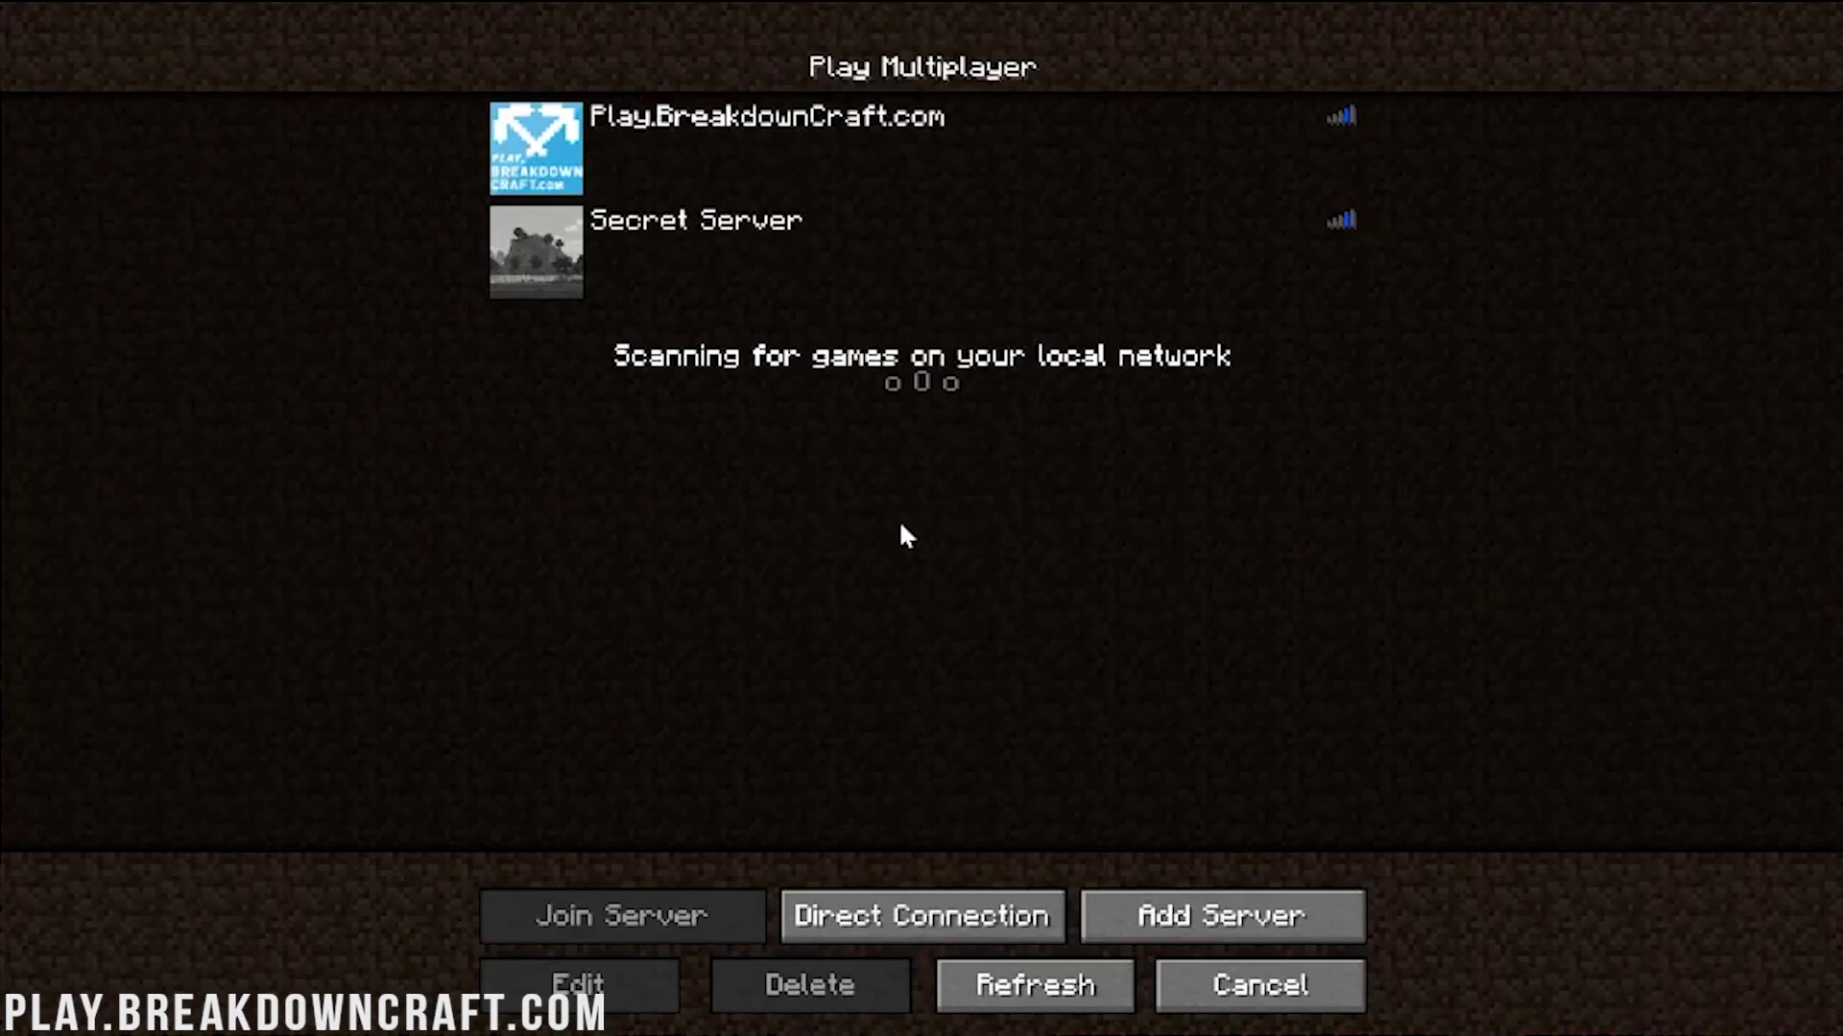
{"action": "double_click", "coordinate": [796, 134]}
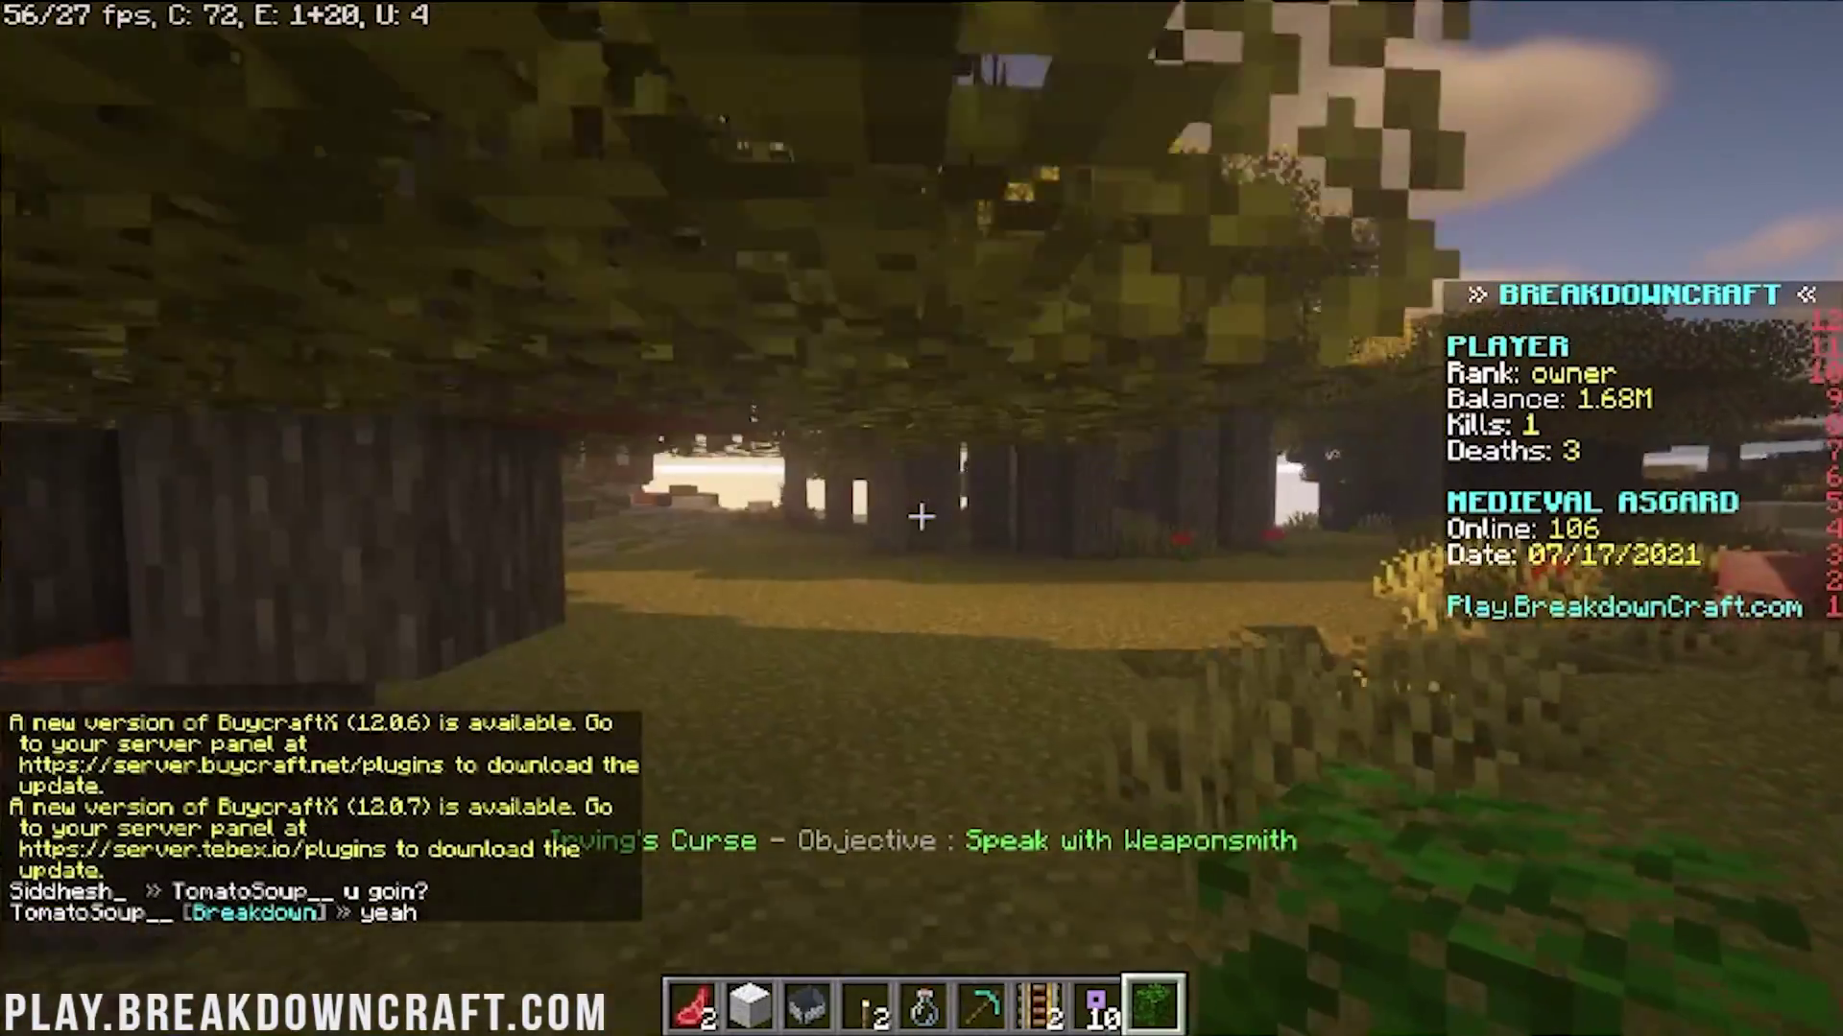
{"action": "type", "text": "/spawn"}
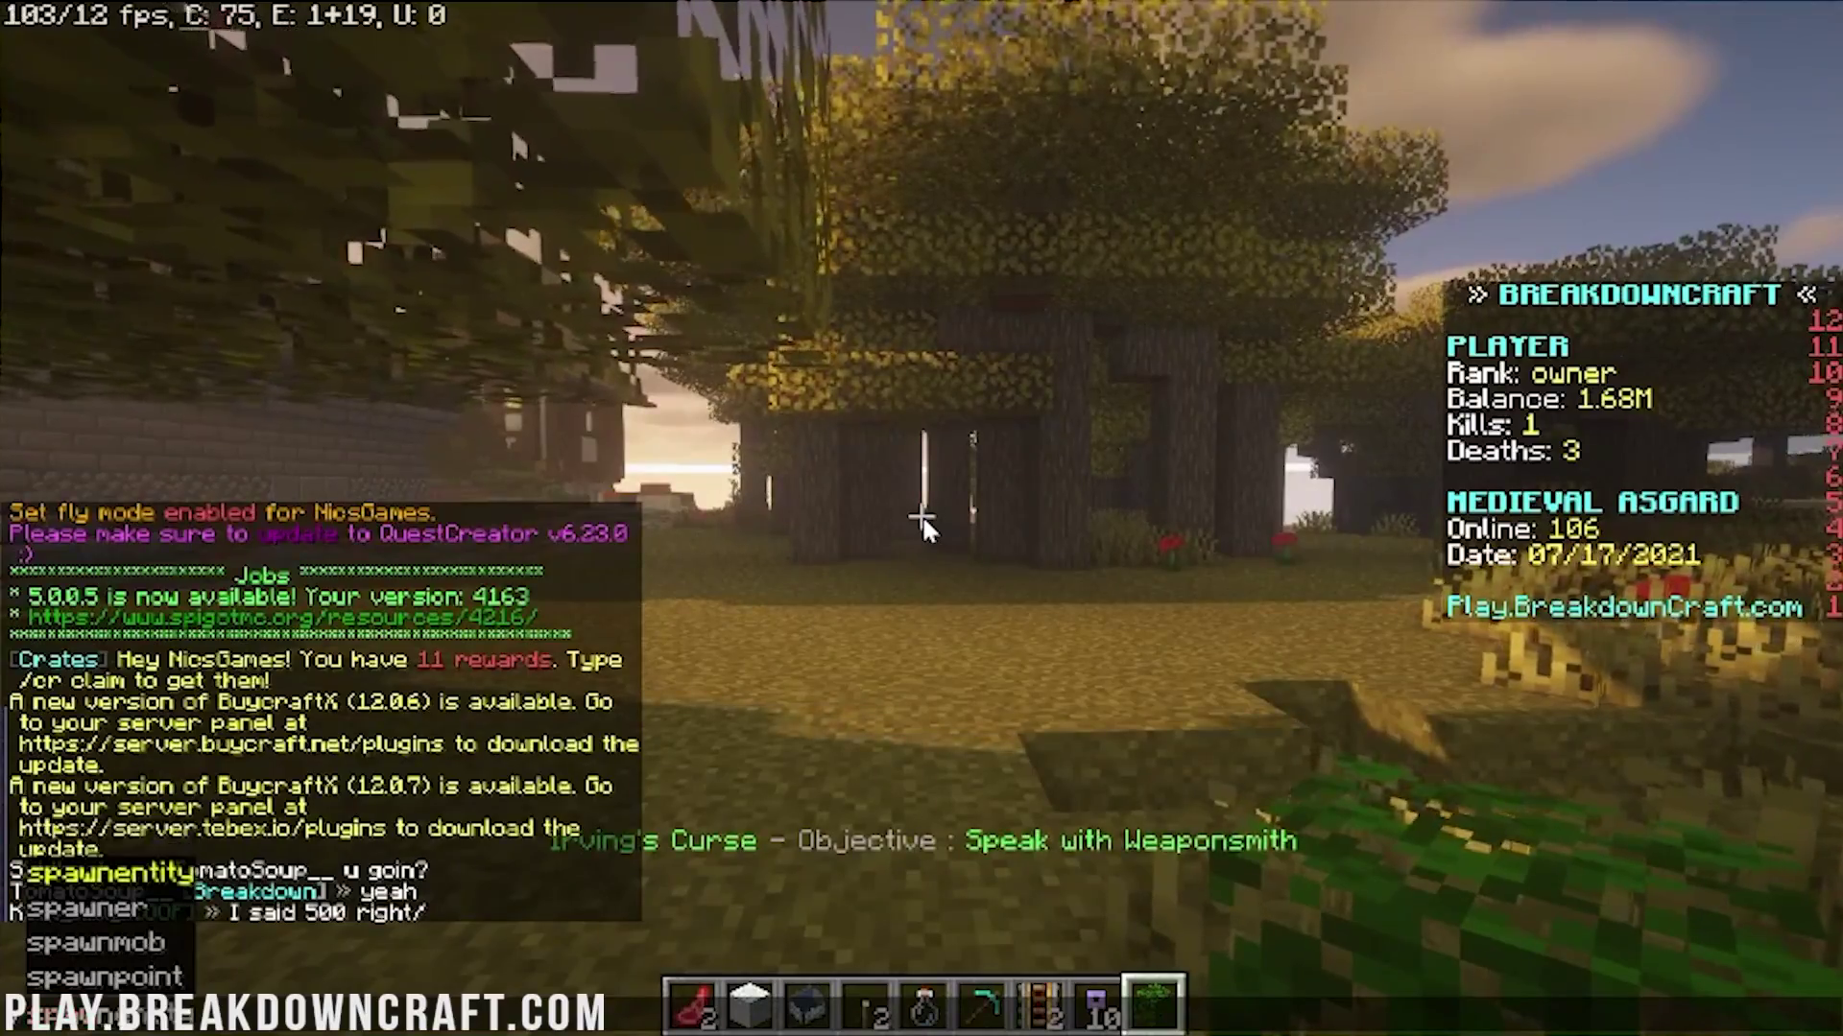
{"action": "key", "text": "Return"}
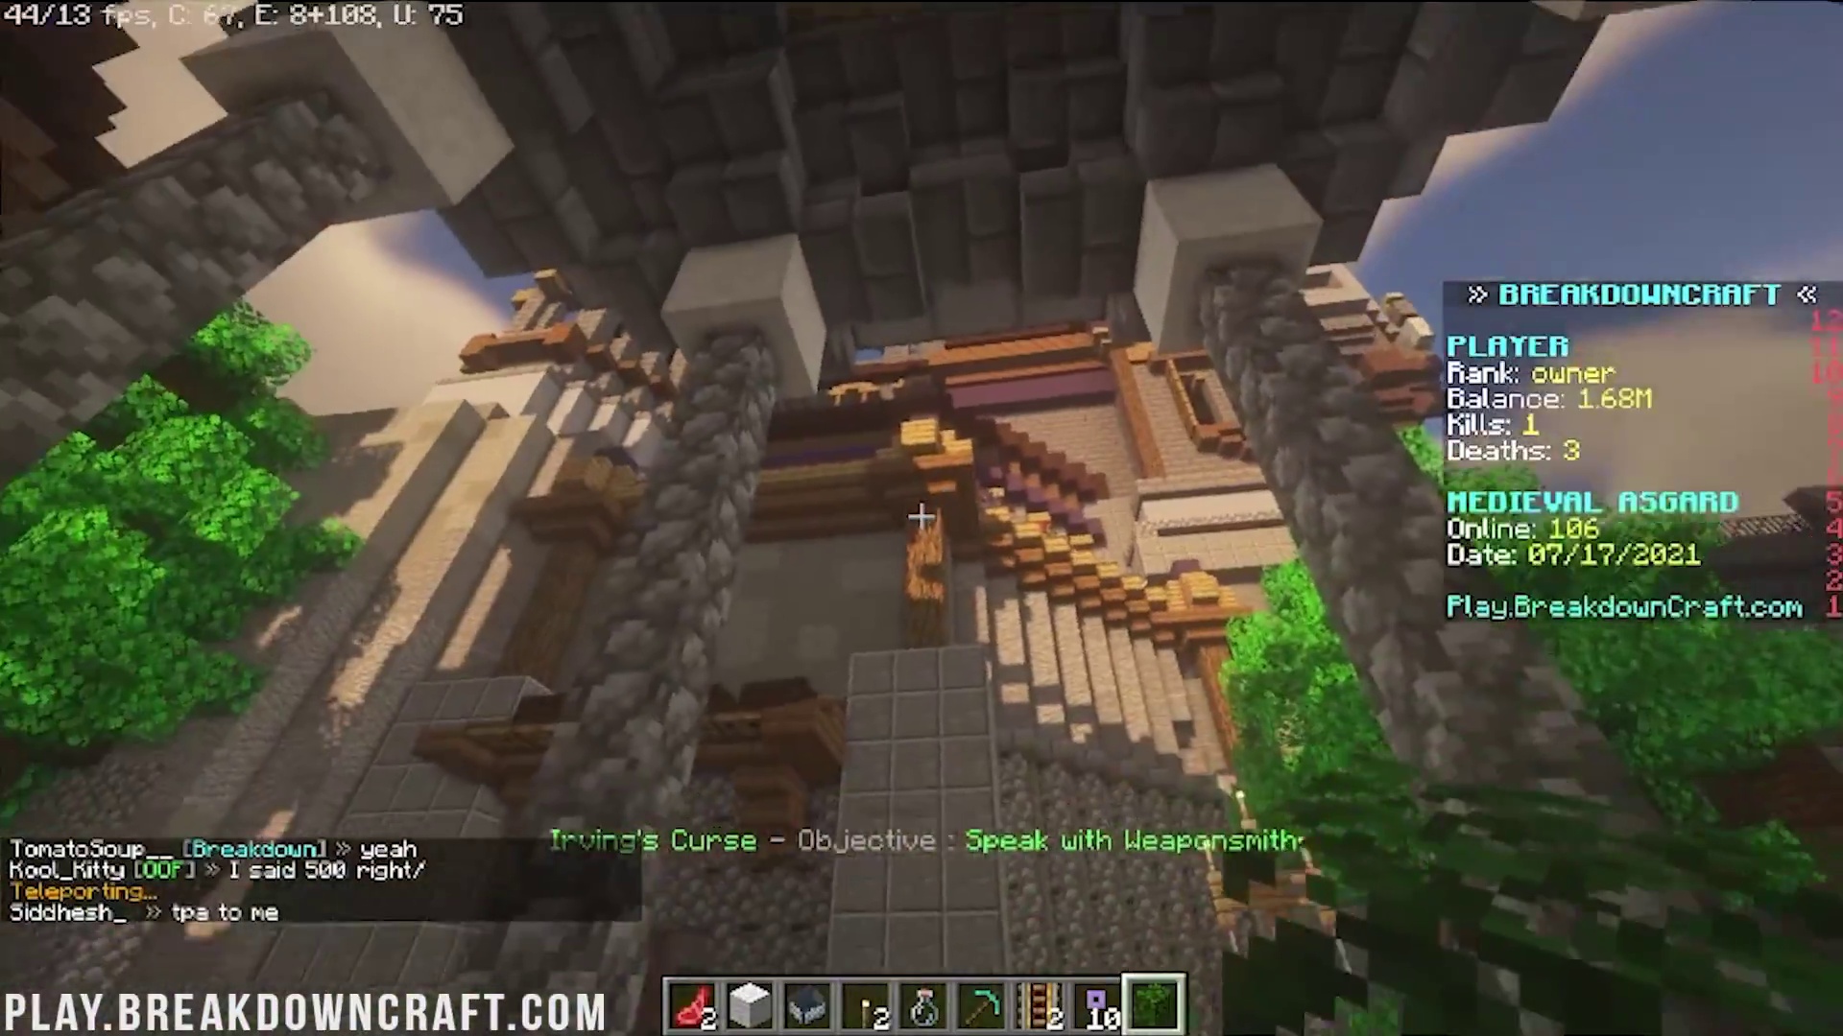
Walk around the spawn courtyard to examine how the shaders render it
{"action": "key", "text": "w"}
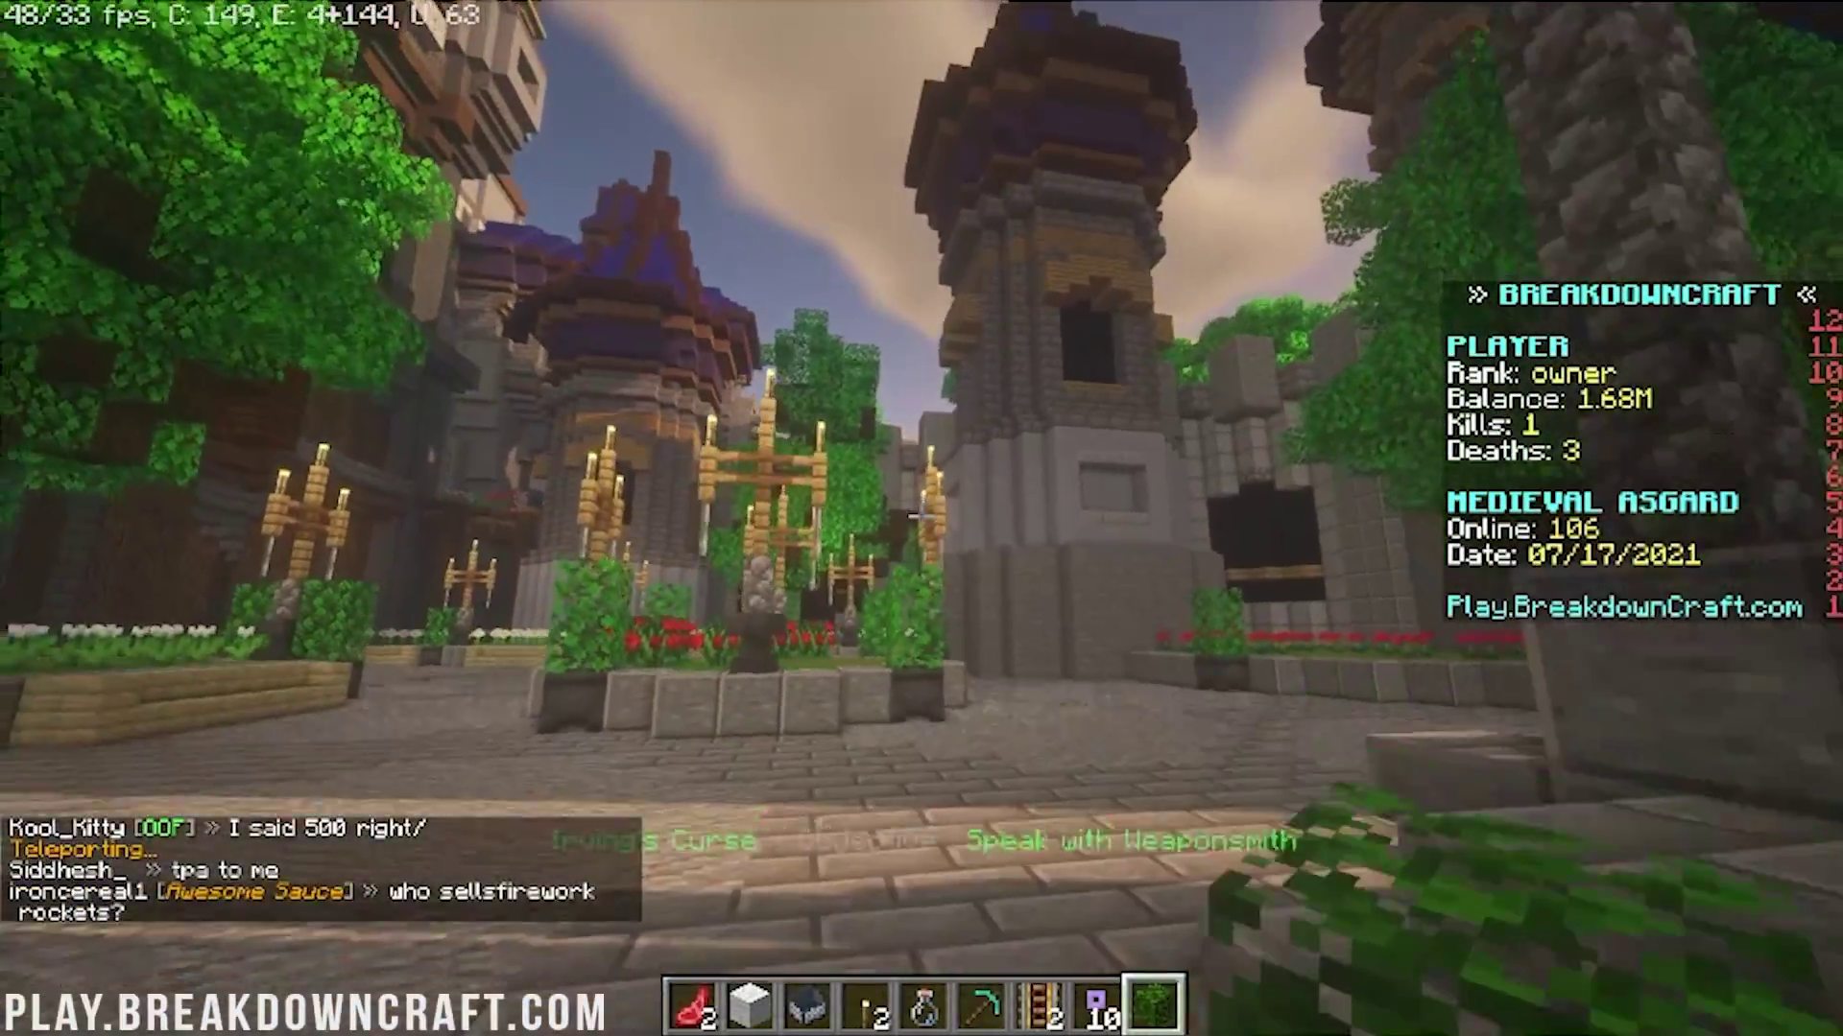
{"action": "key", "text": "w"}
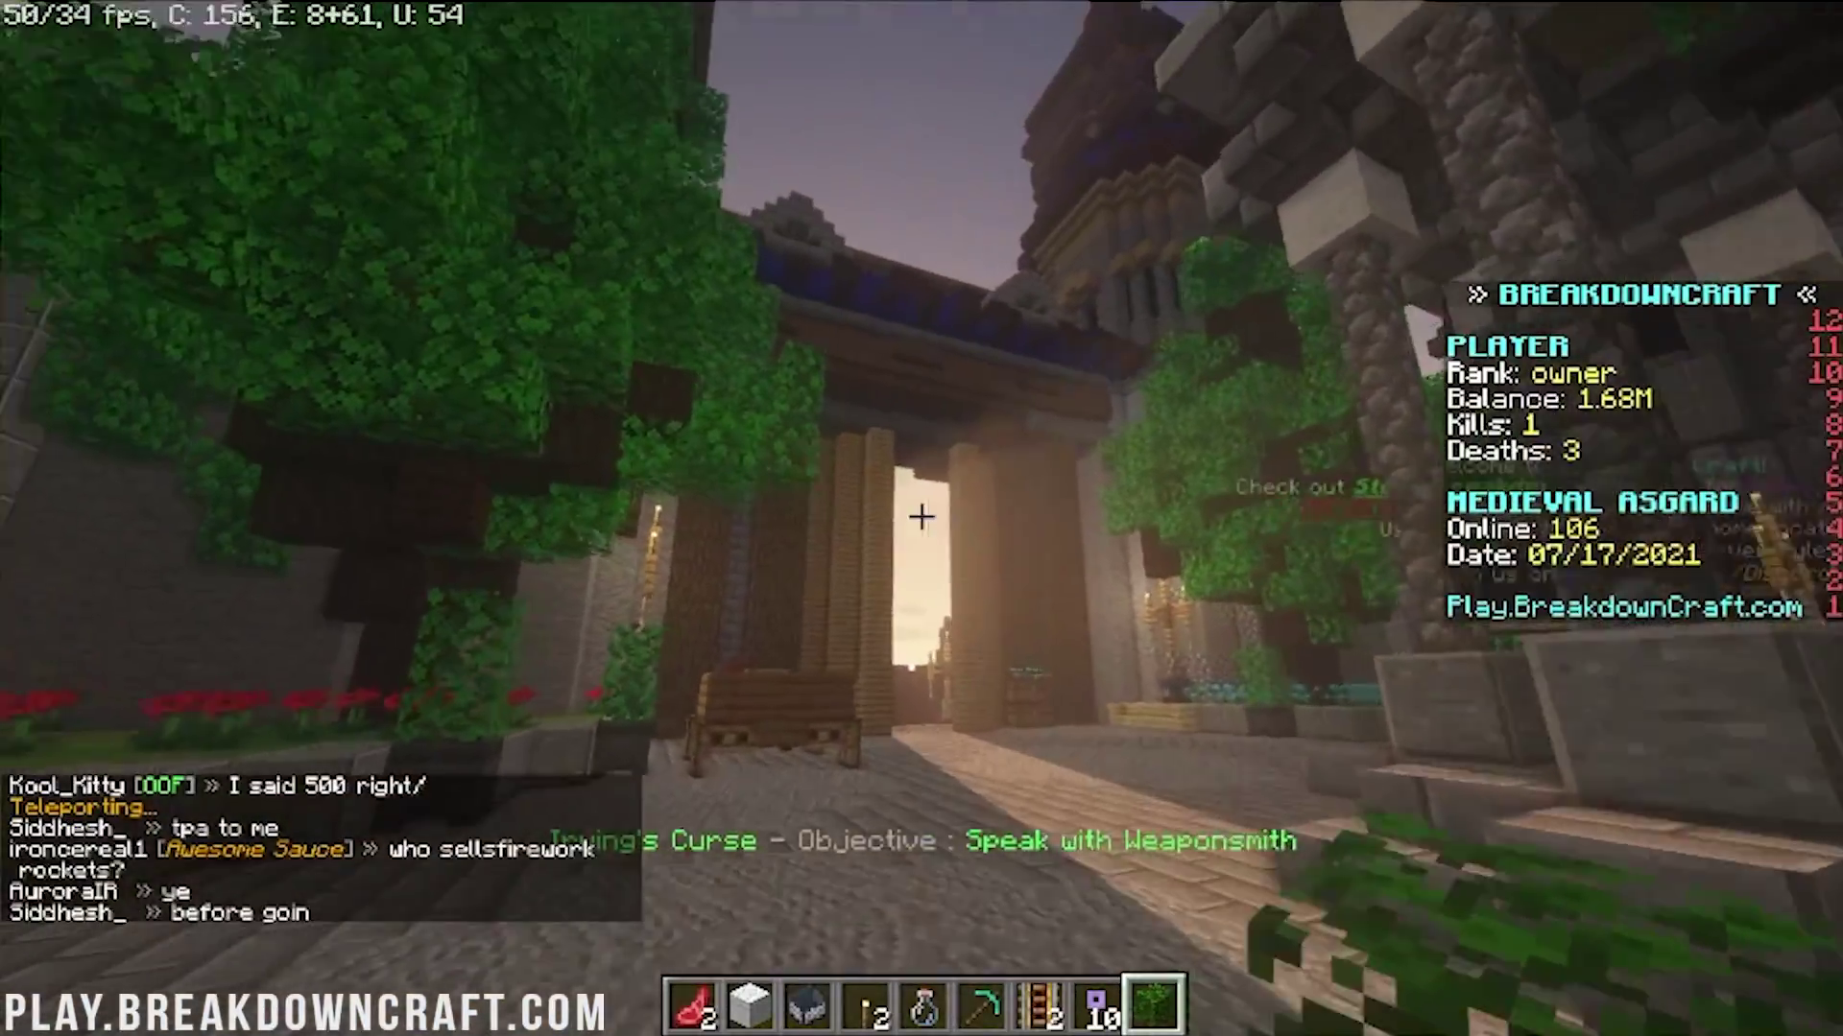
{"action": "key", "text": "w"}
Warp to FortEastcliff with the /warp chat command
{"action": "type", "text": "t"}
{"action": "type", "text": "/warp f"}
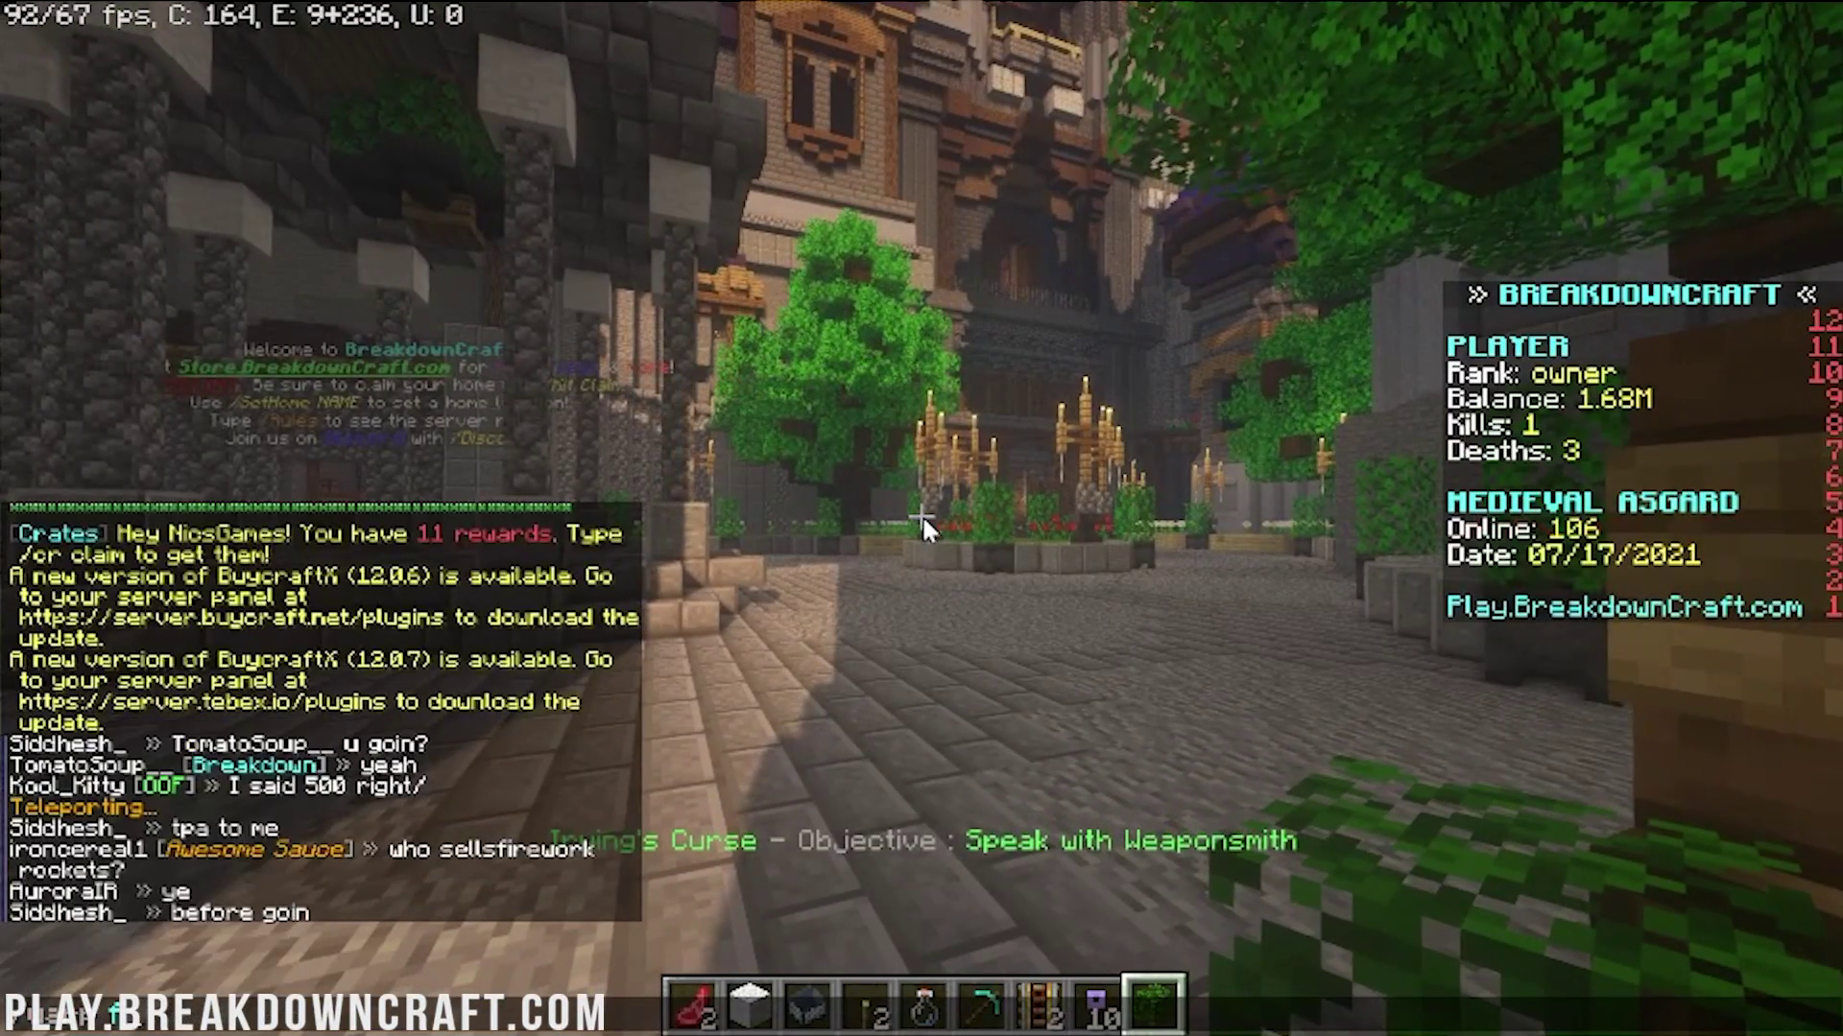
{"action": "key", "text": "Tab"}
{"action": "key", "text": "Return"}
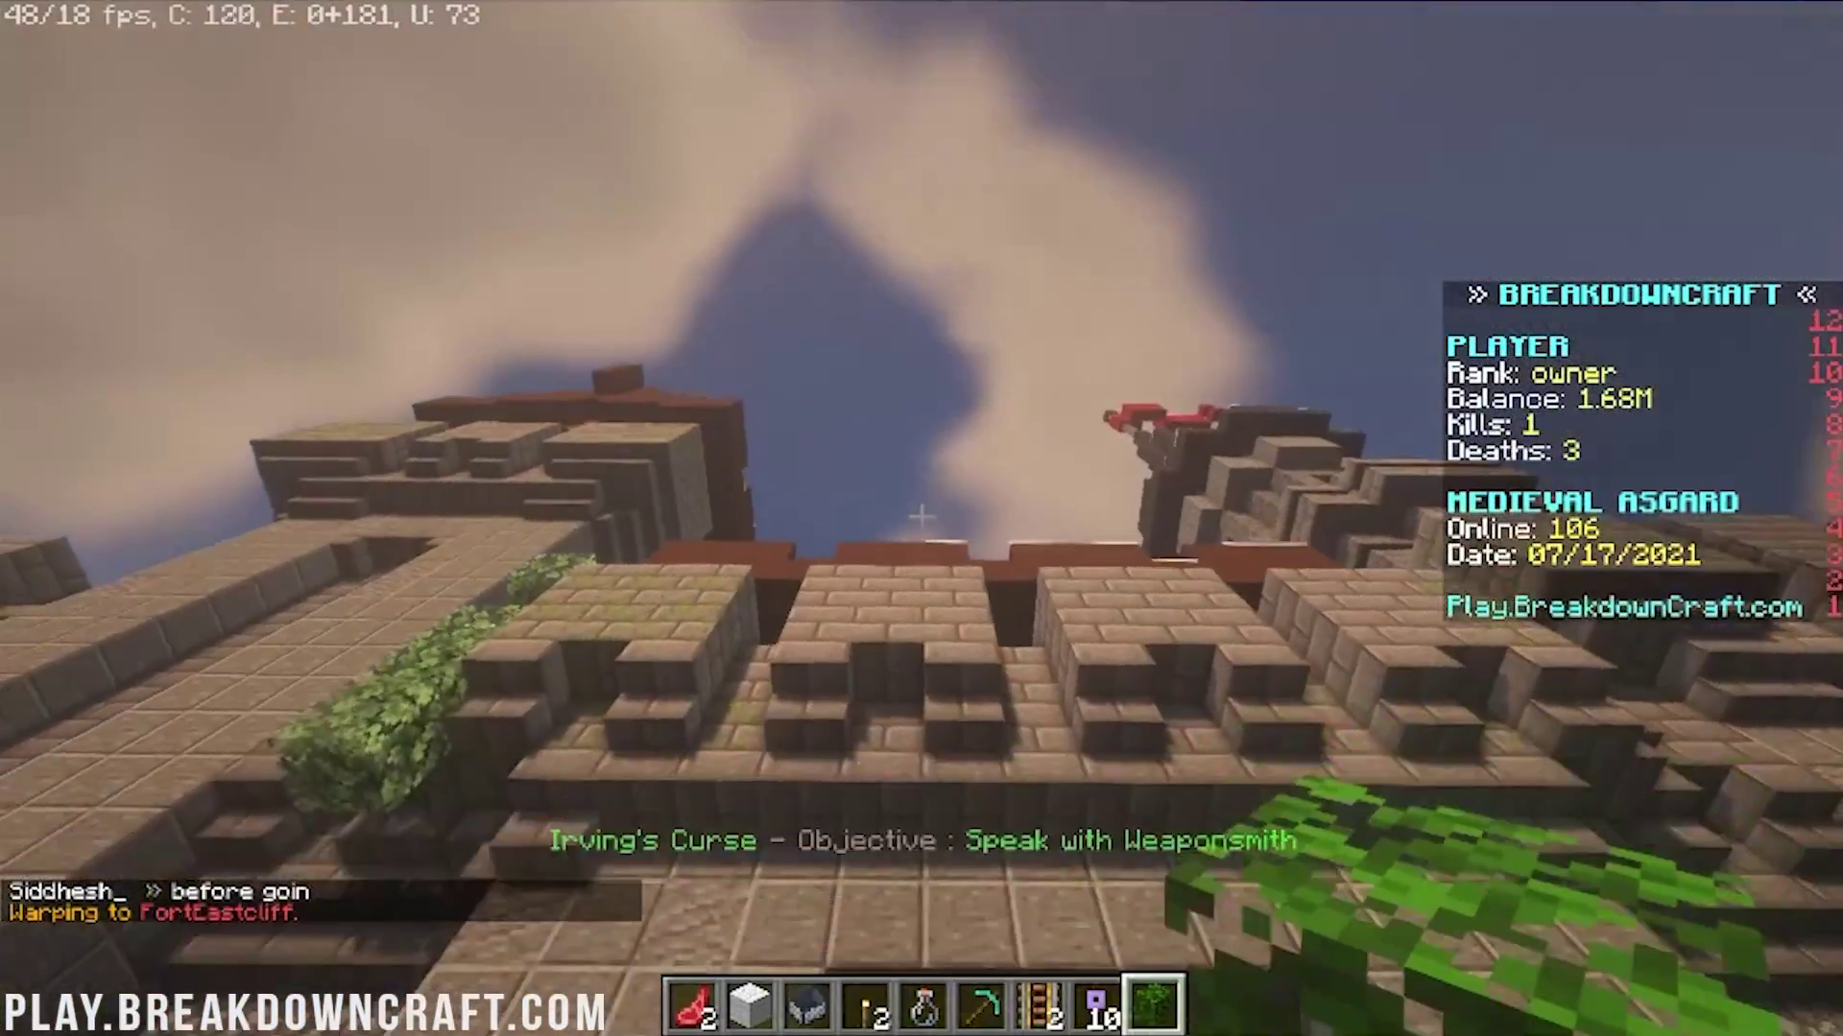
Explore the fort's gate, village paths and buildings on foot to examine the shader rendering
{"action": "key", "text": "w"}
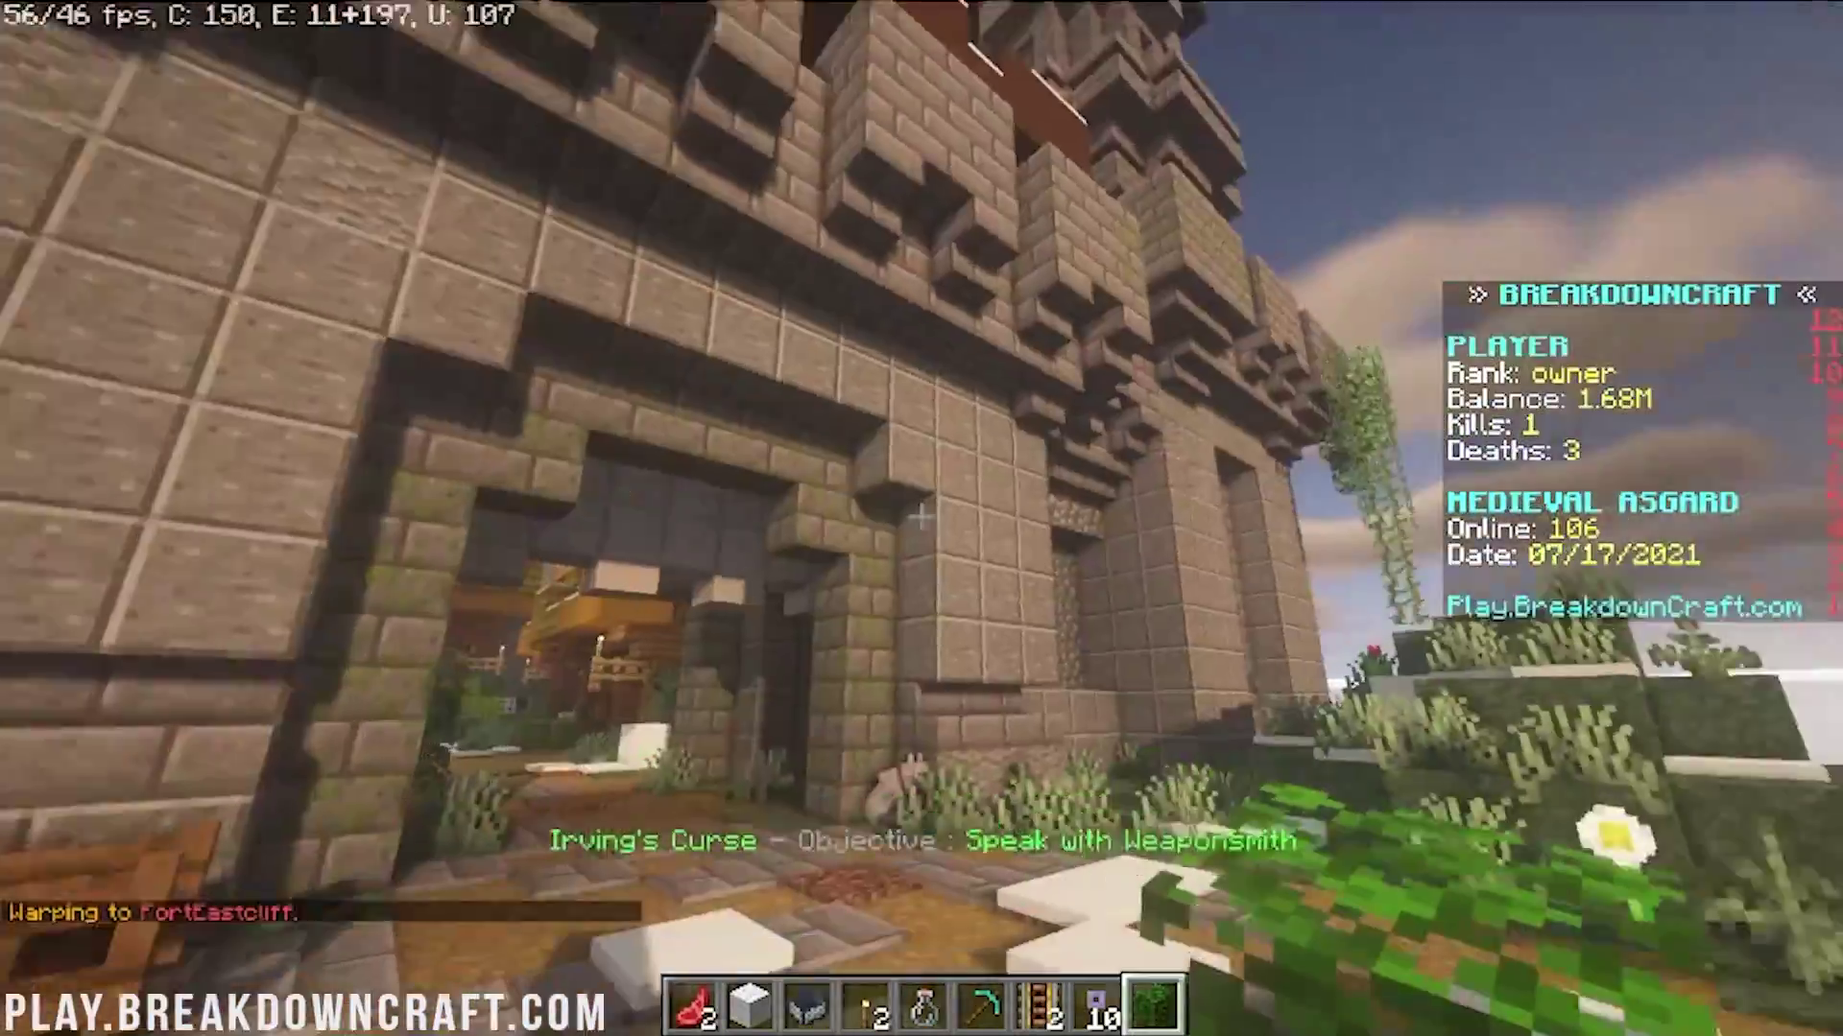
{"action": "key", "text": "w"}
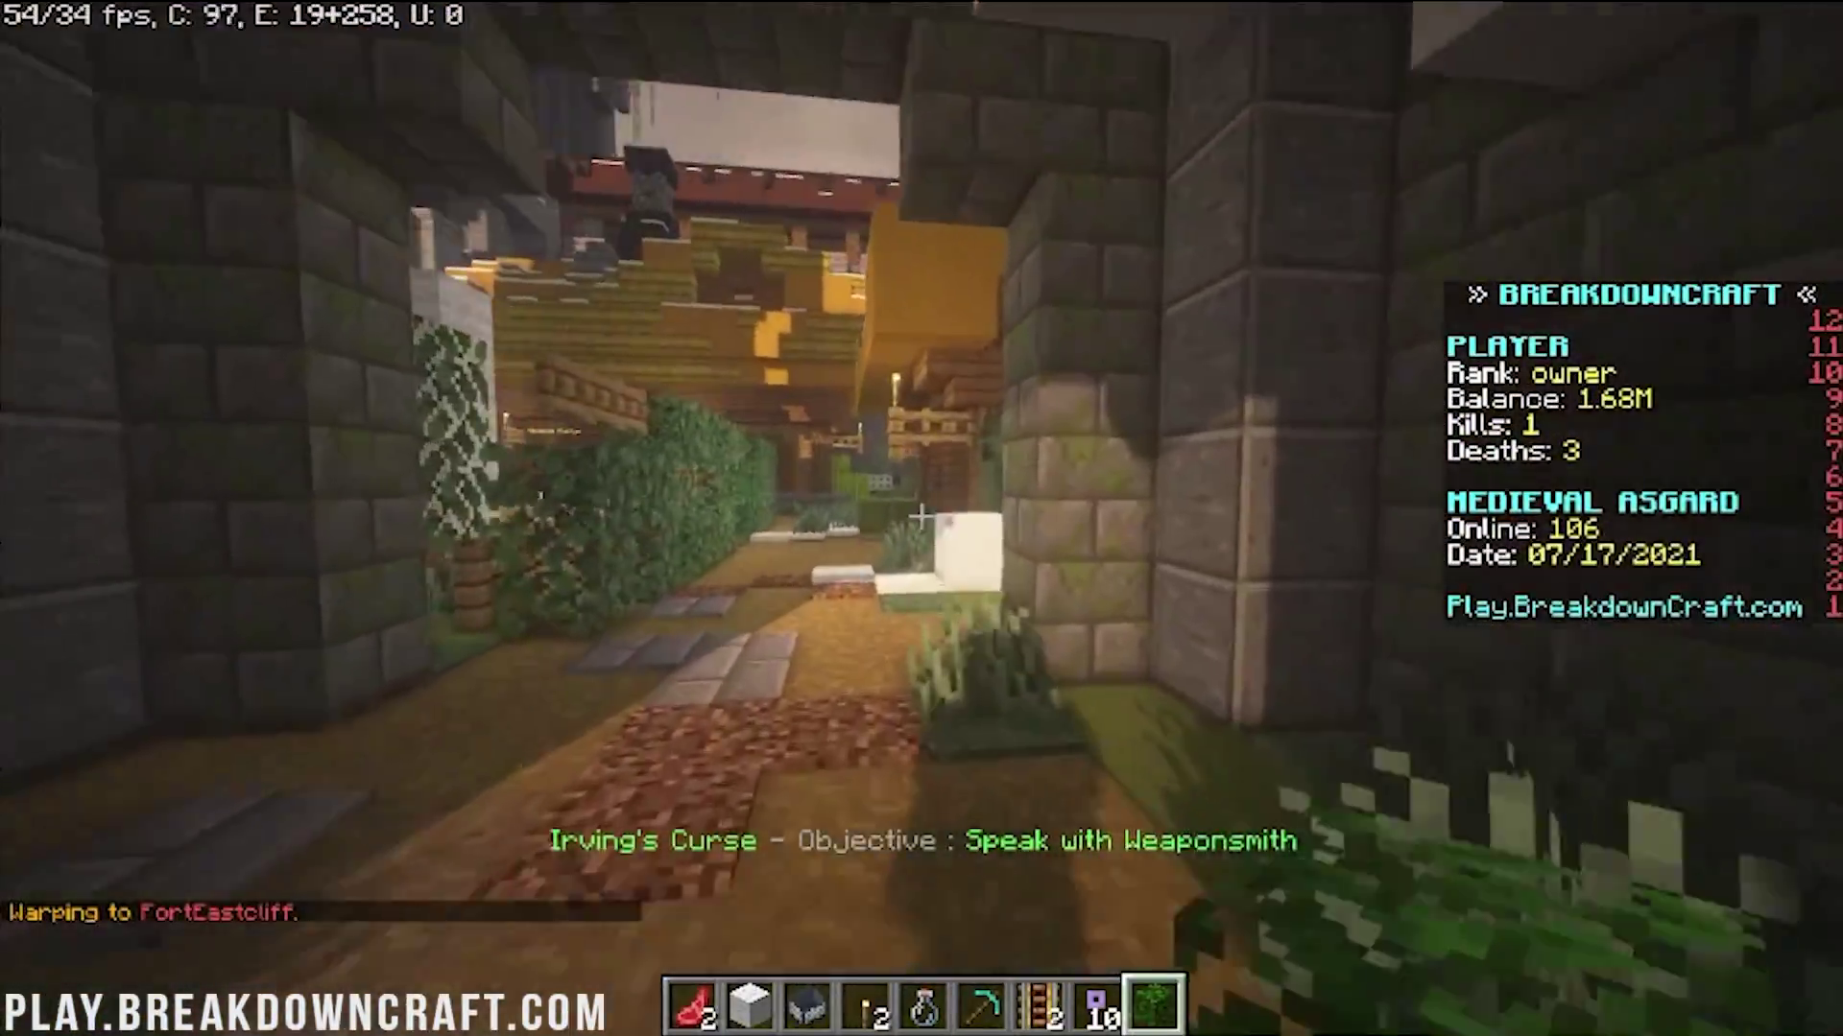
{"action": "key", "text": "w"}
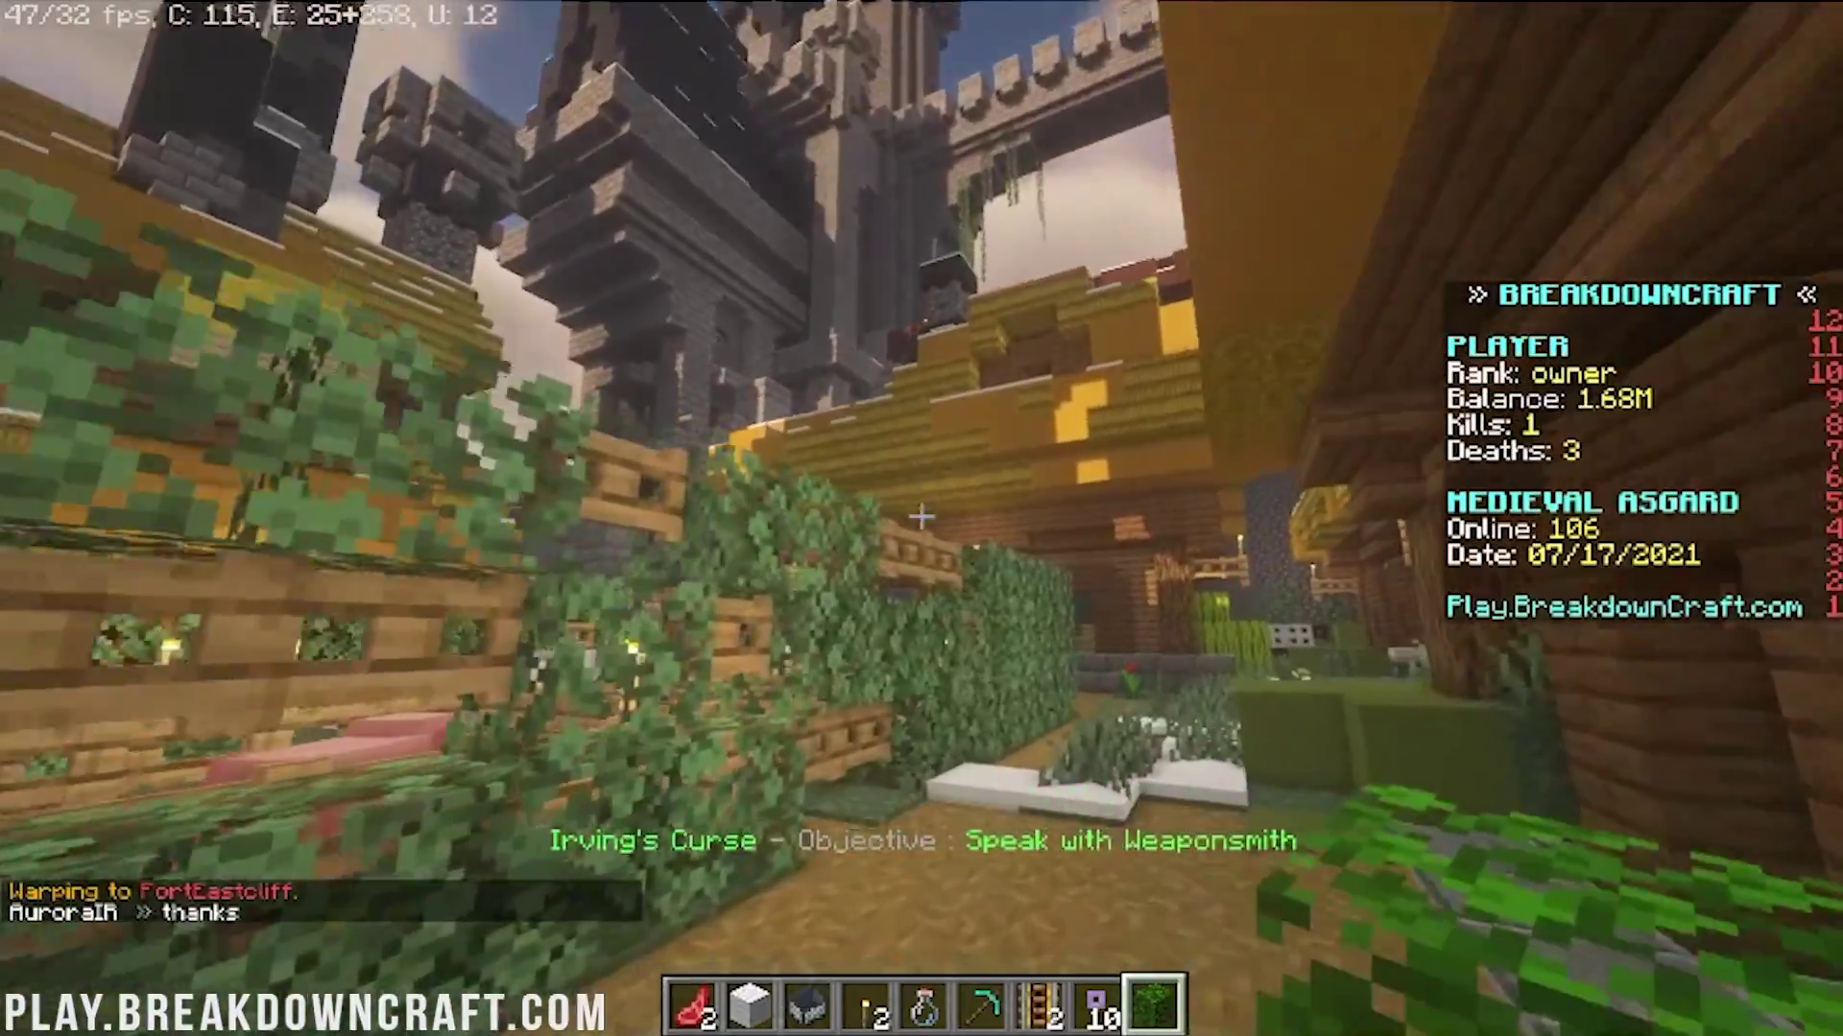
{"action": "key", "text": "w"}
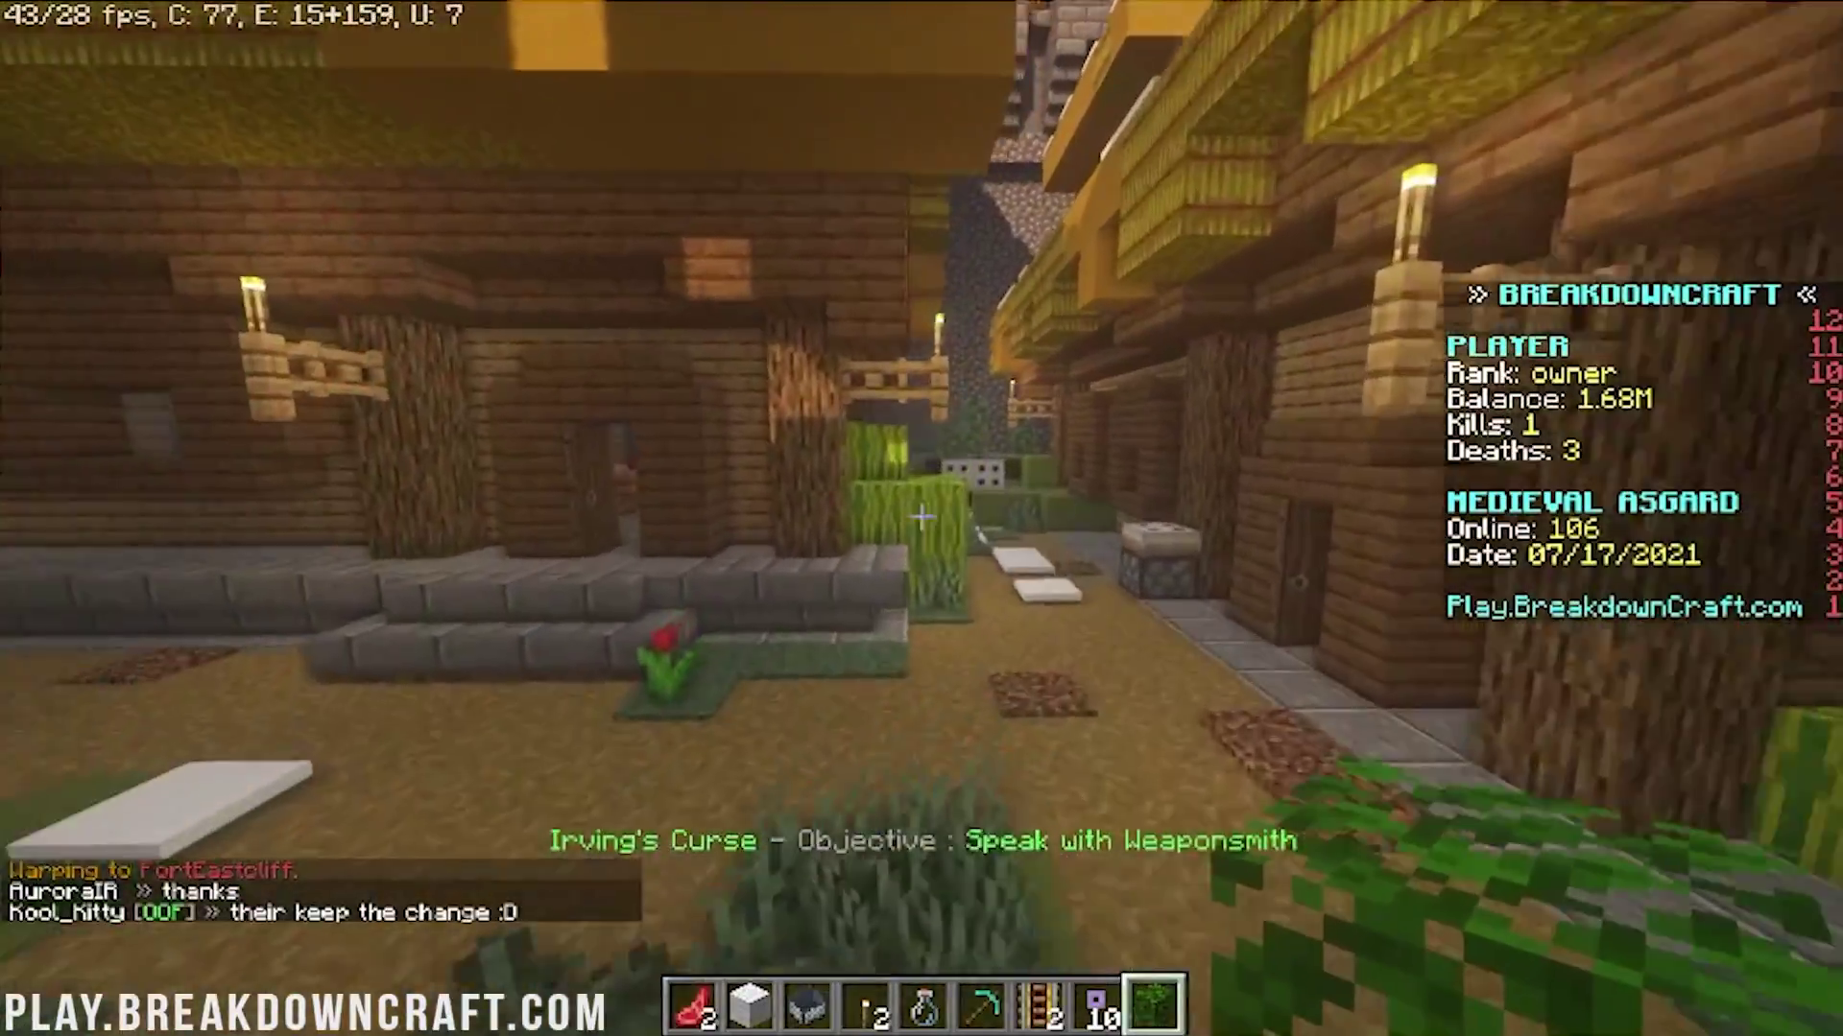
{"action": "key", "text": "w"}
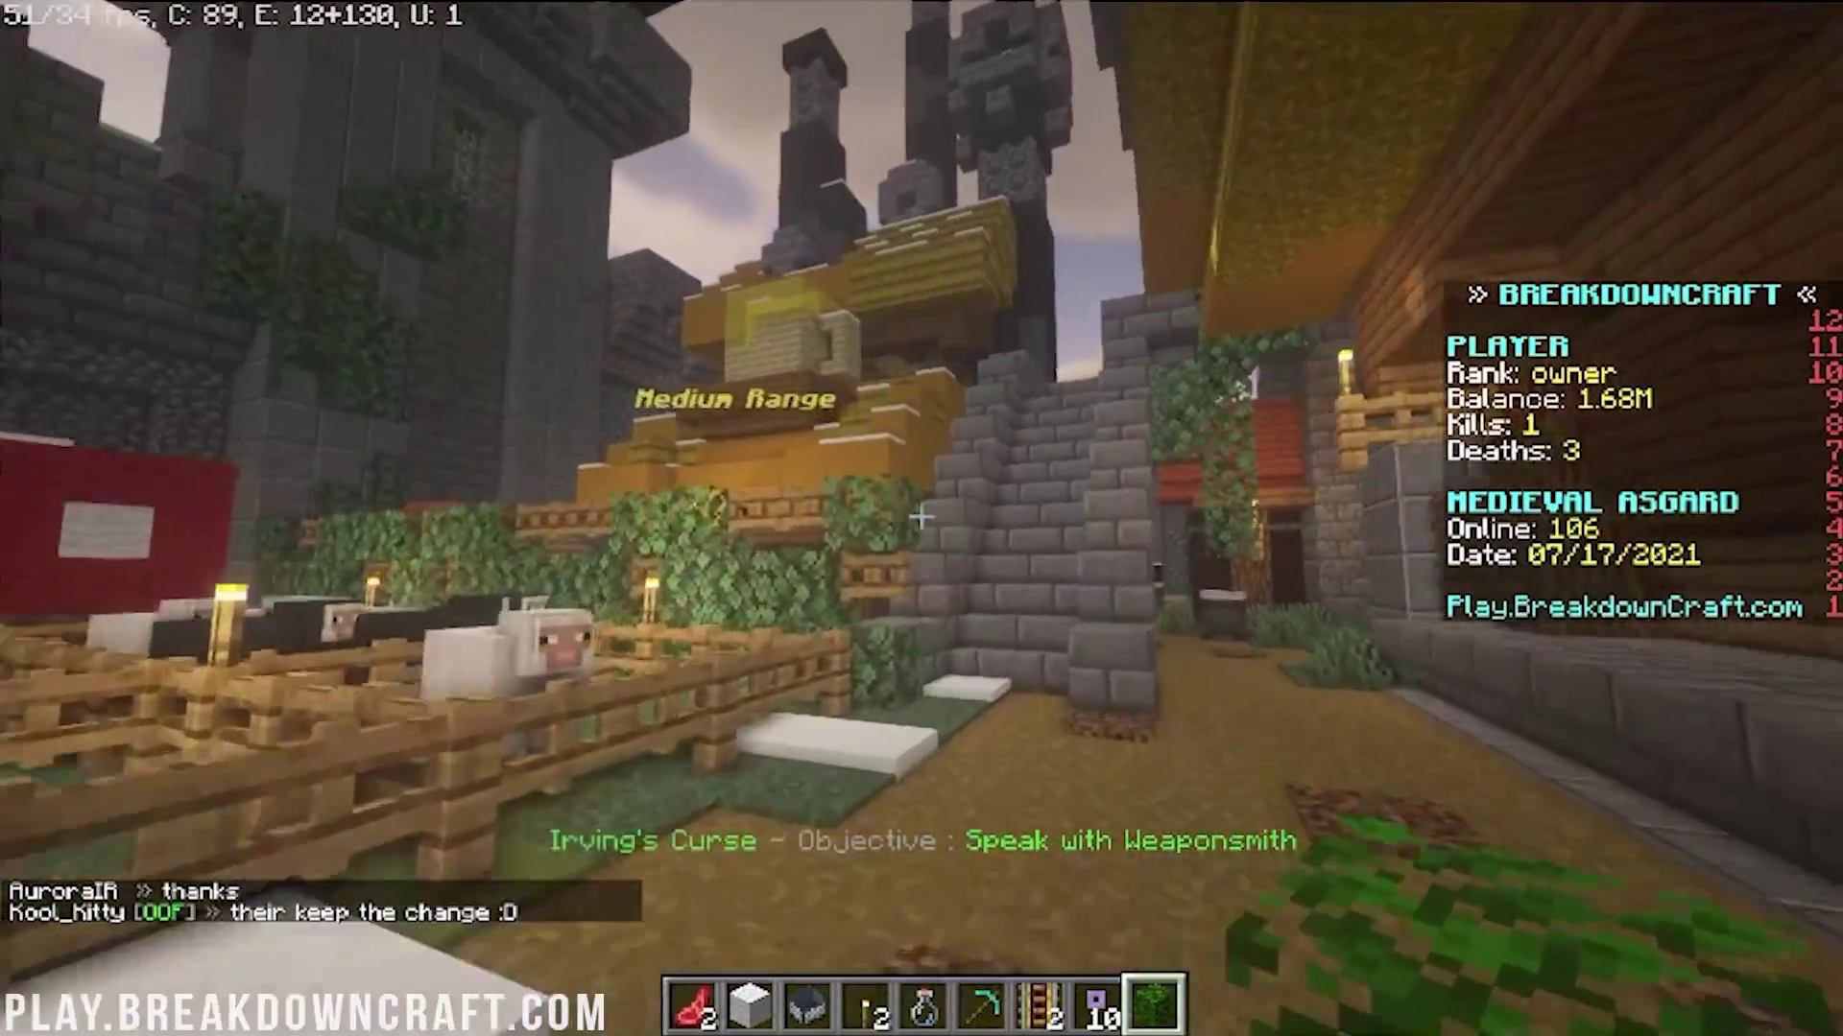
{"action": "key", "text": "w"}
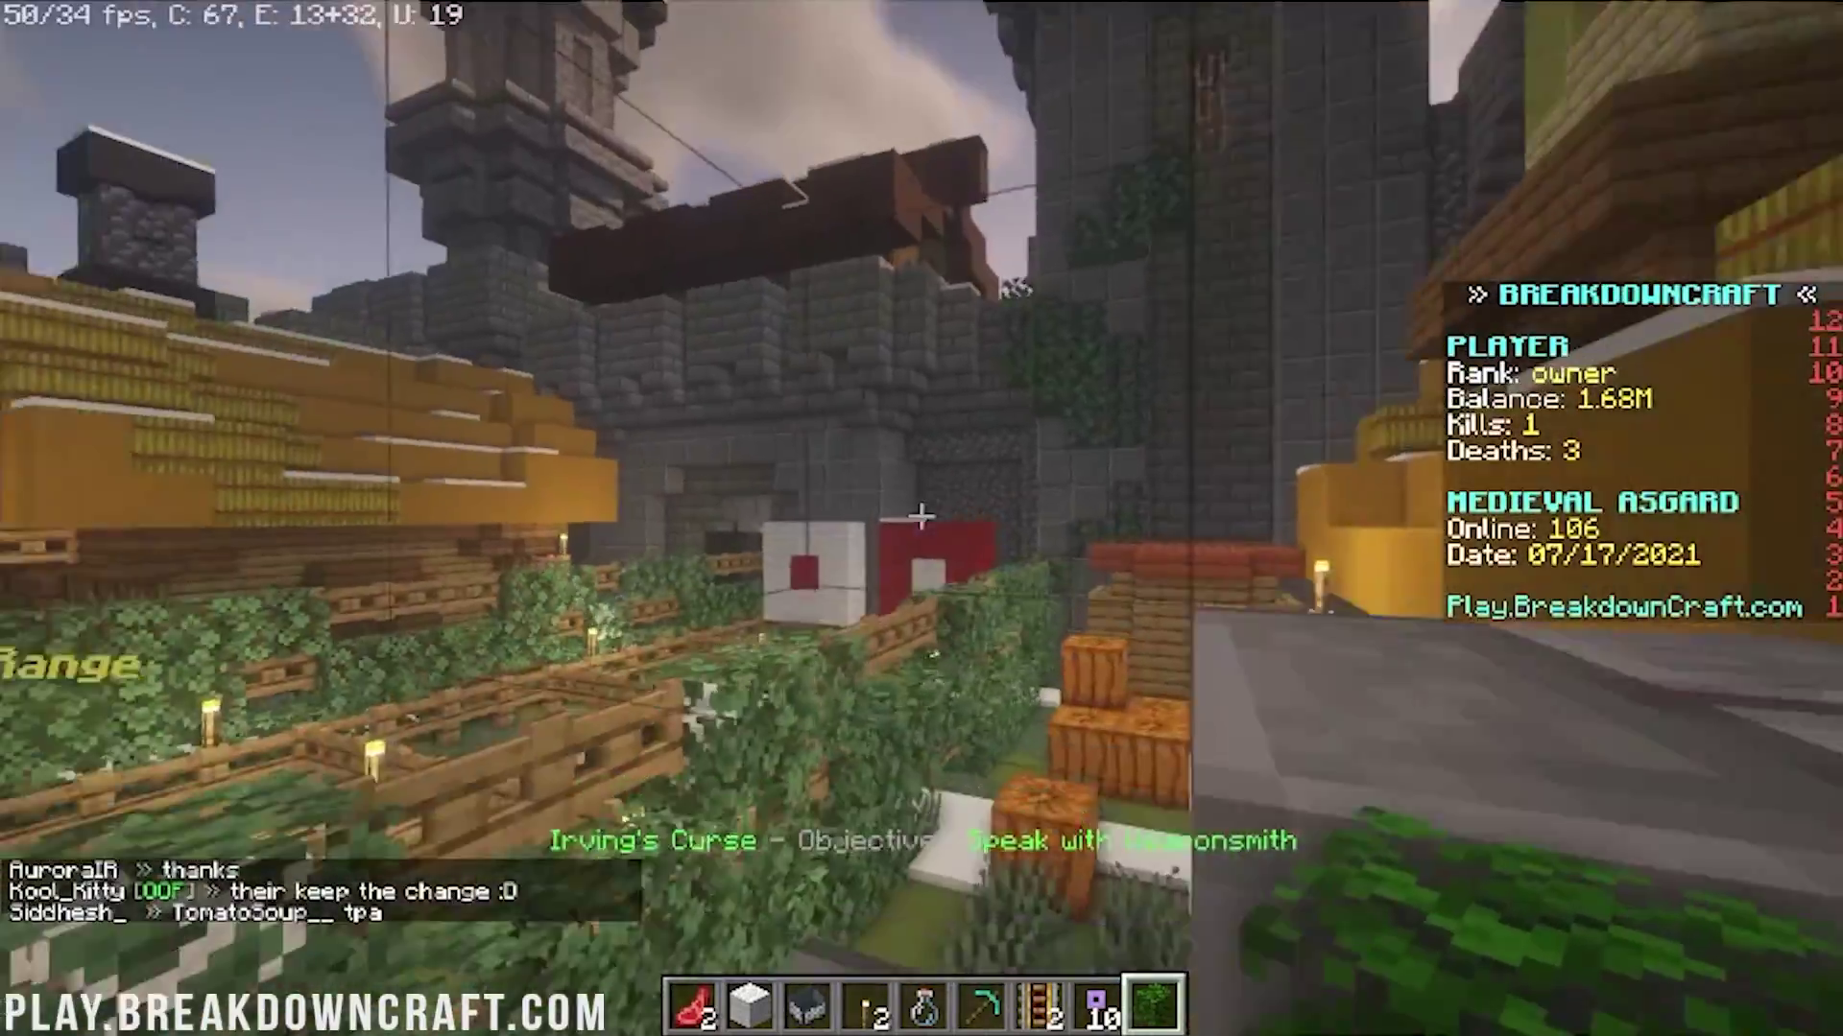
{"action": "key", "text": "w"}
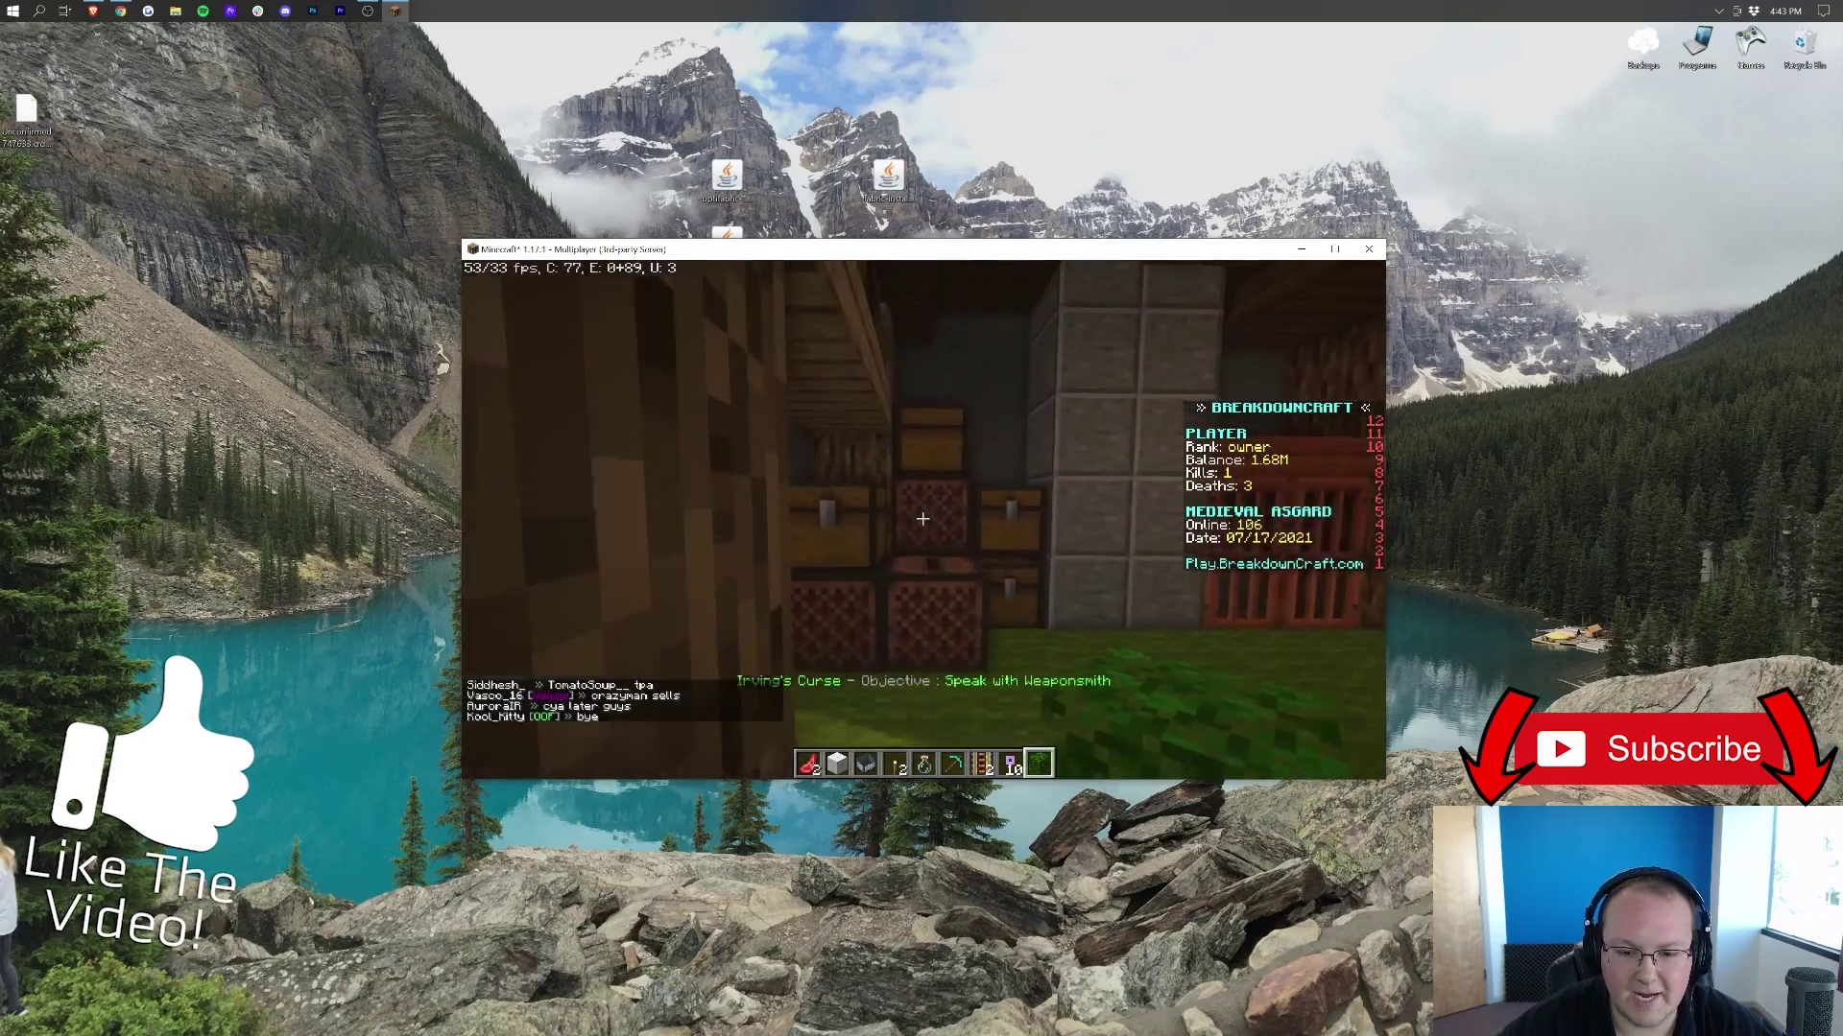
{"action": "key", "text": "w"}
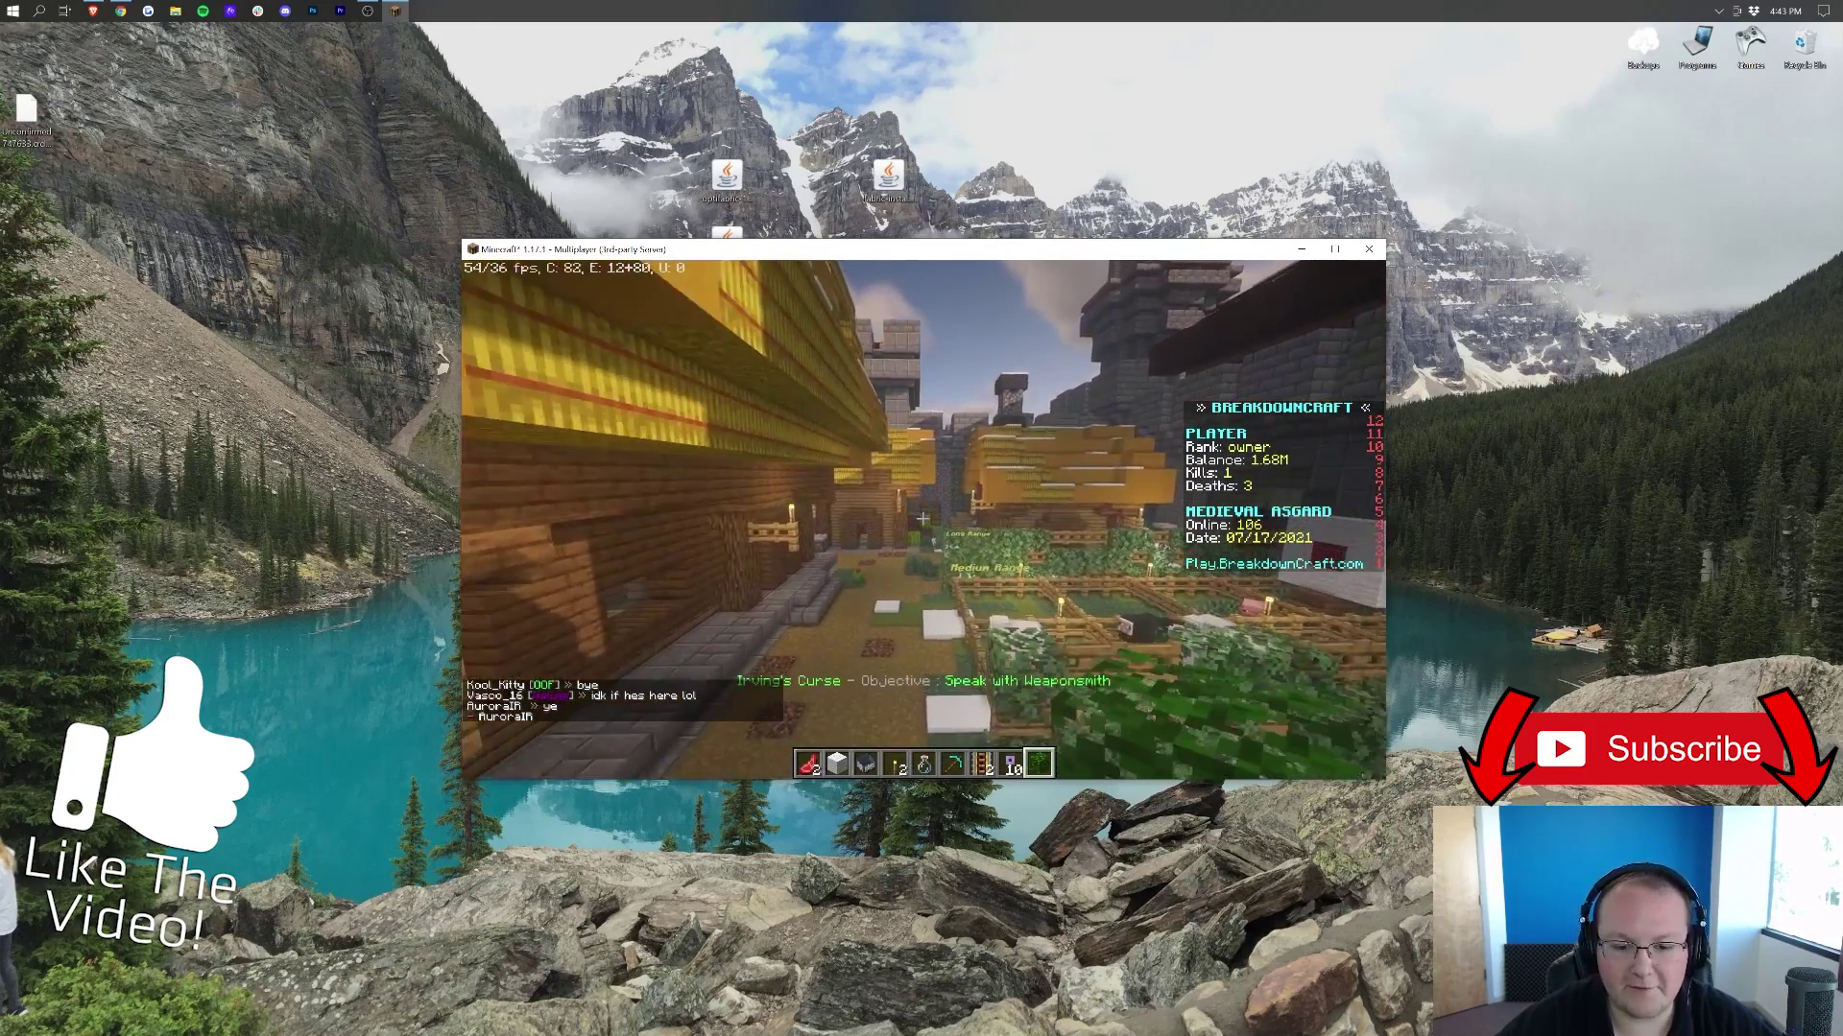
{"action": "key", "text": "w"}
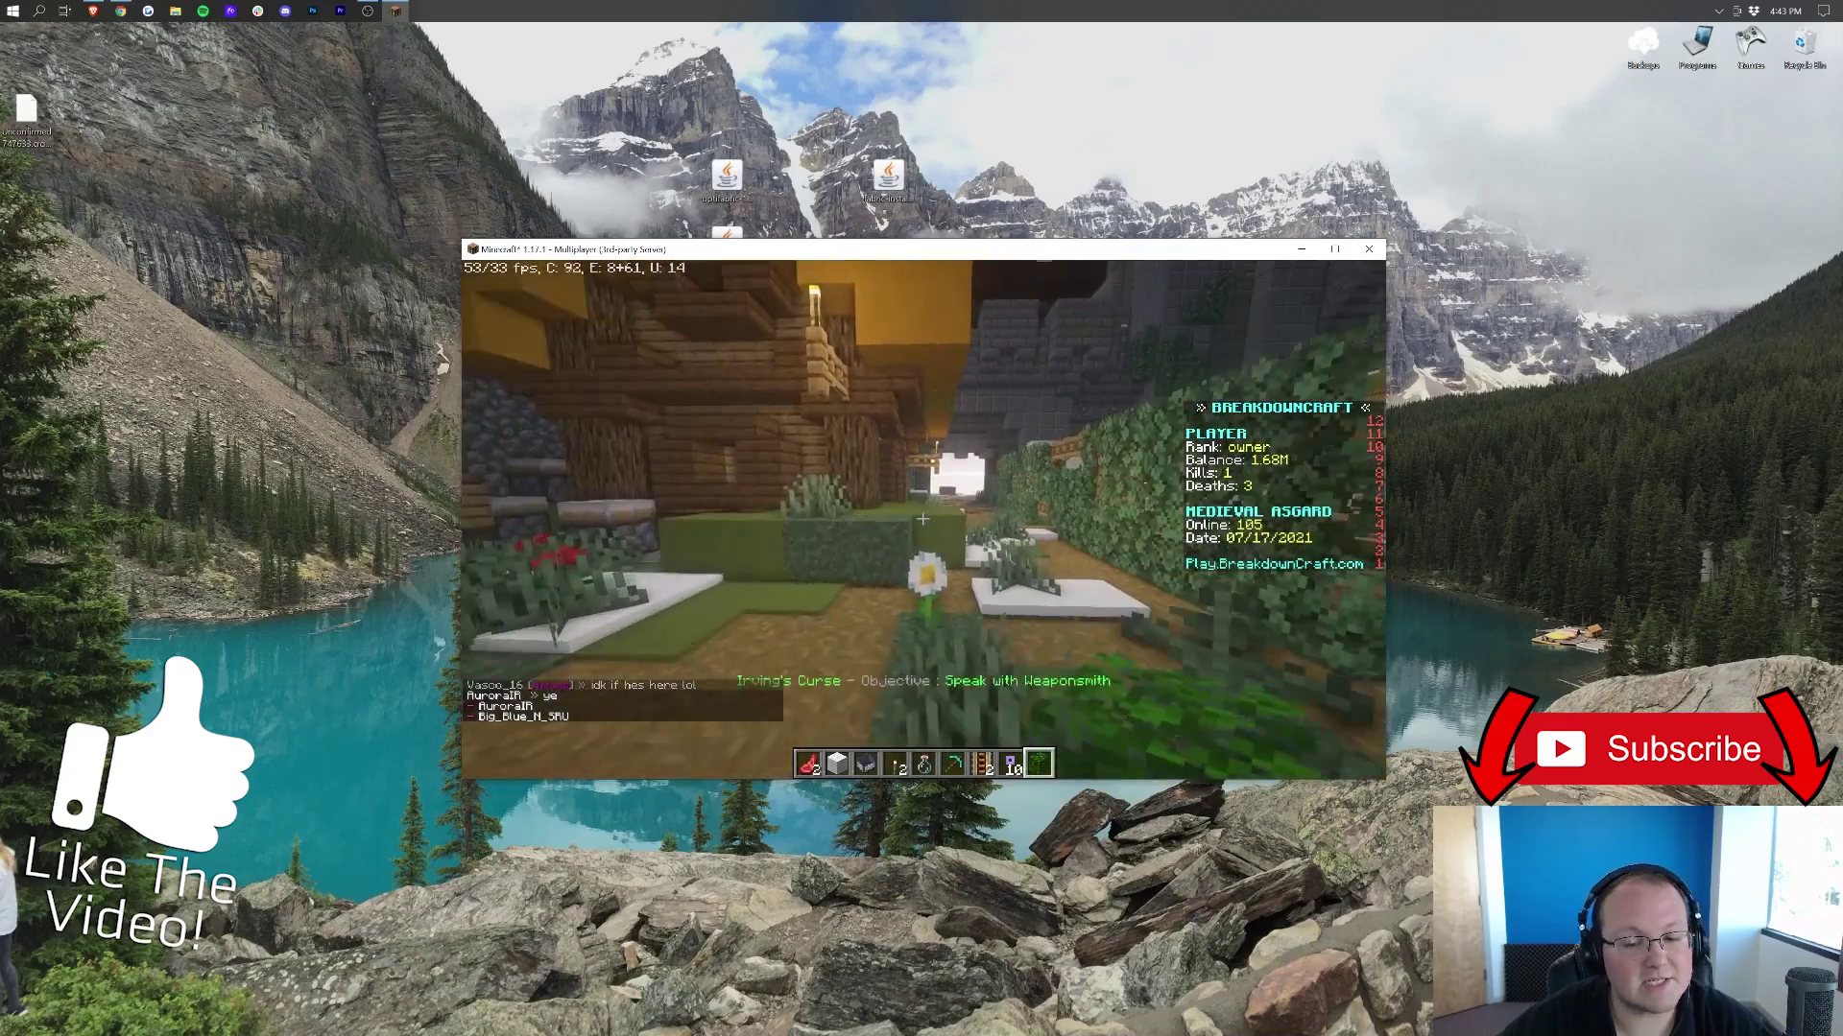
{"action": "key", "text": "w"}
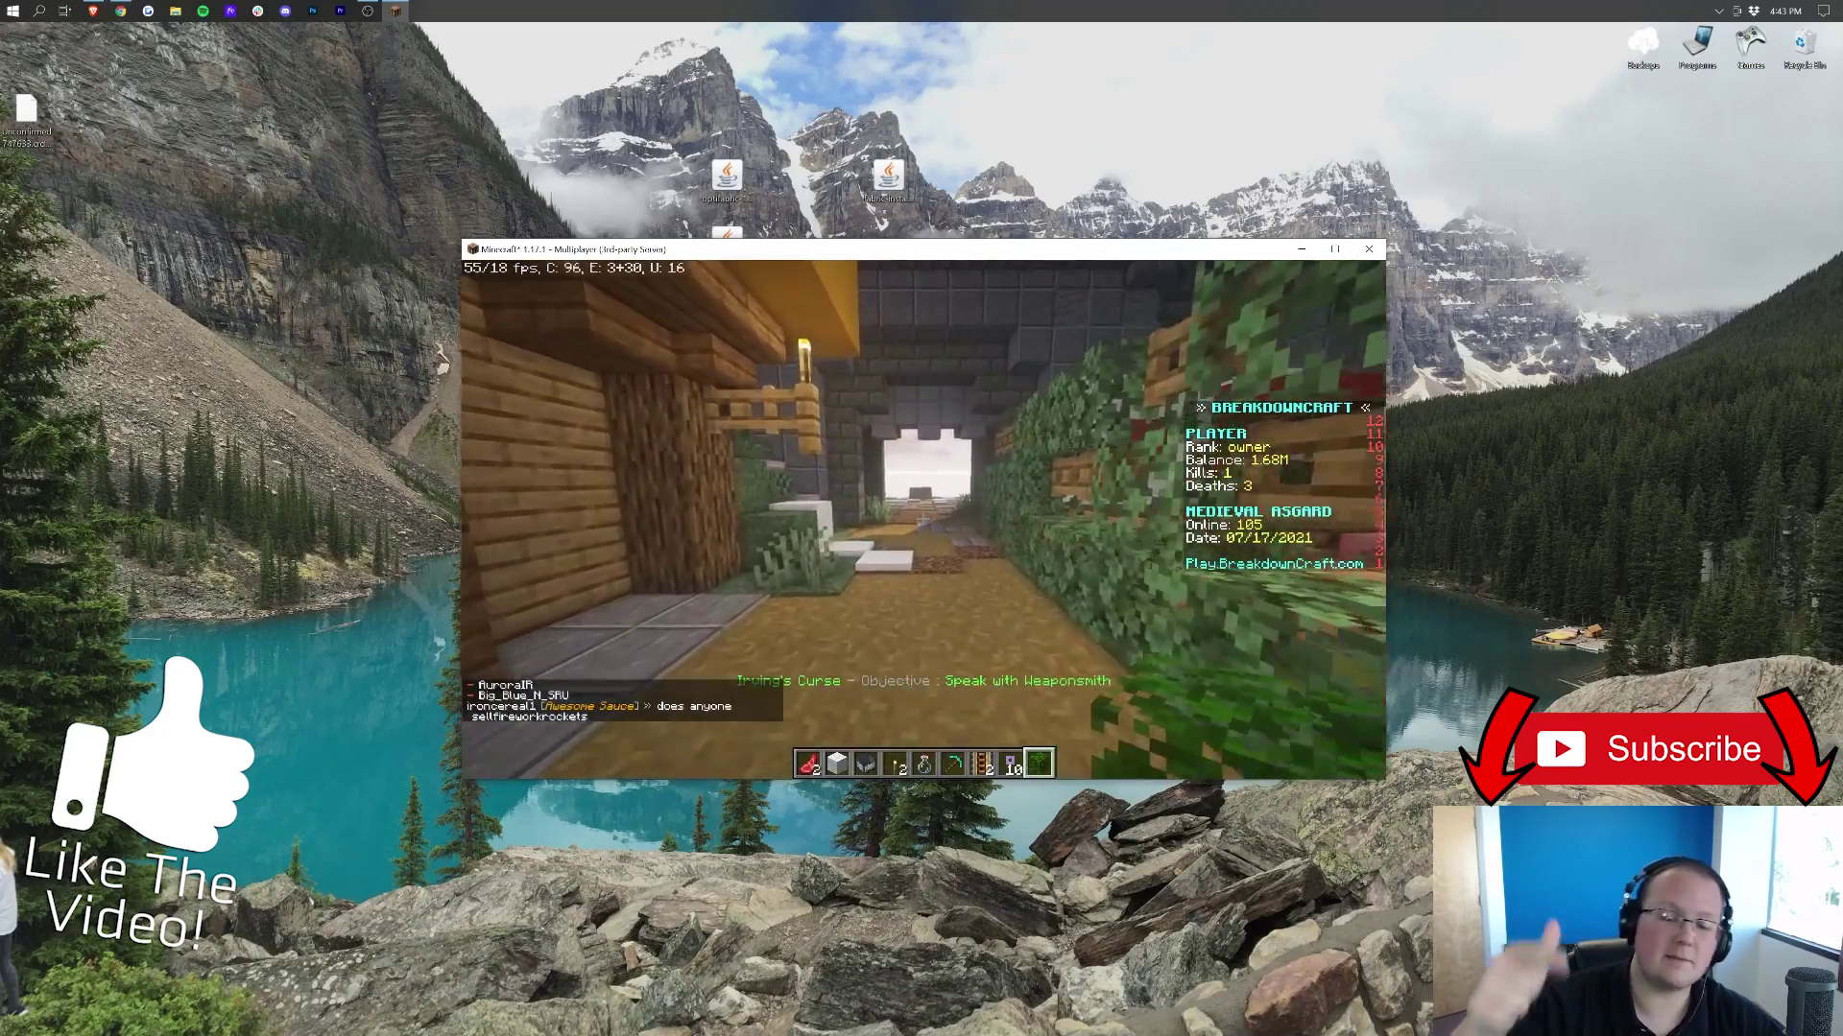
{"action": "key", "text": "w"}
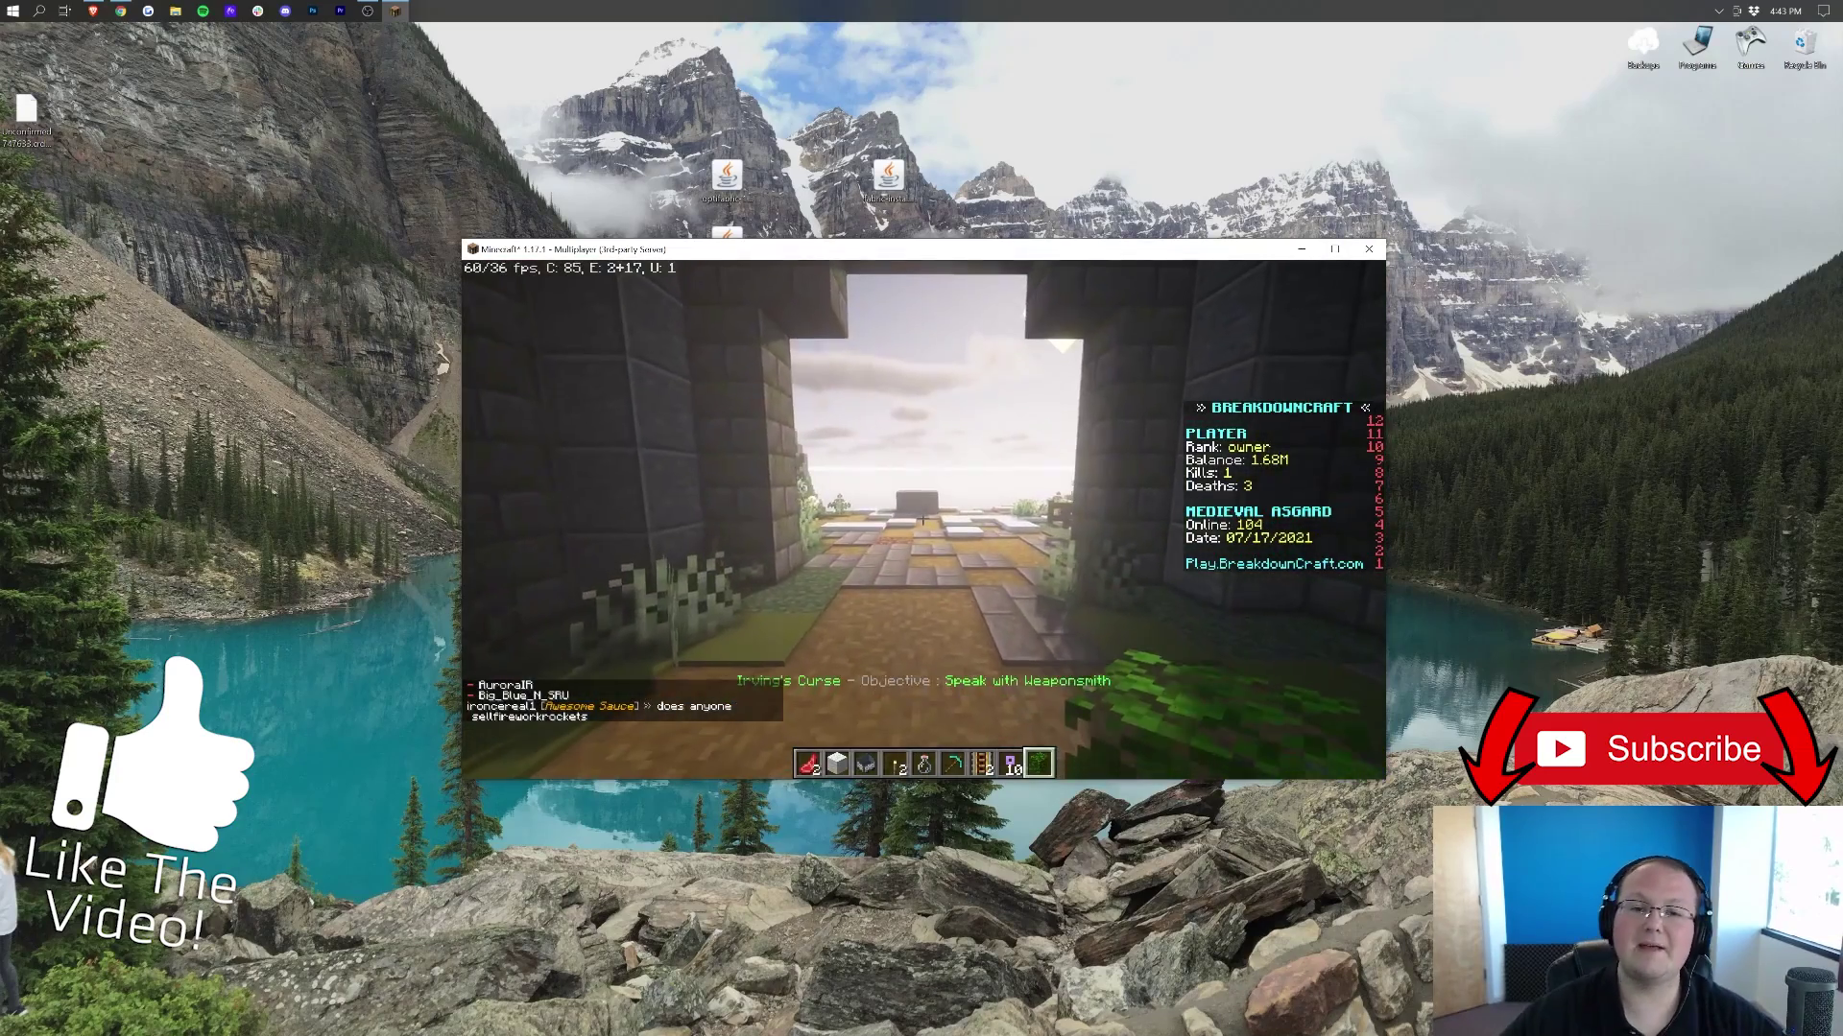
{"action": "key", "text": "s"}
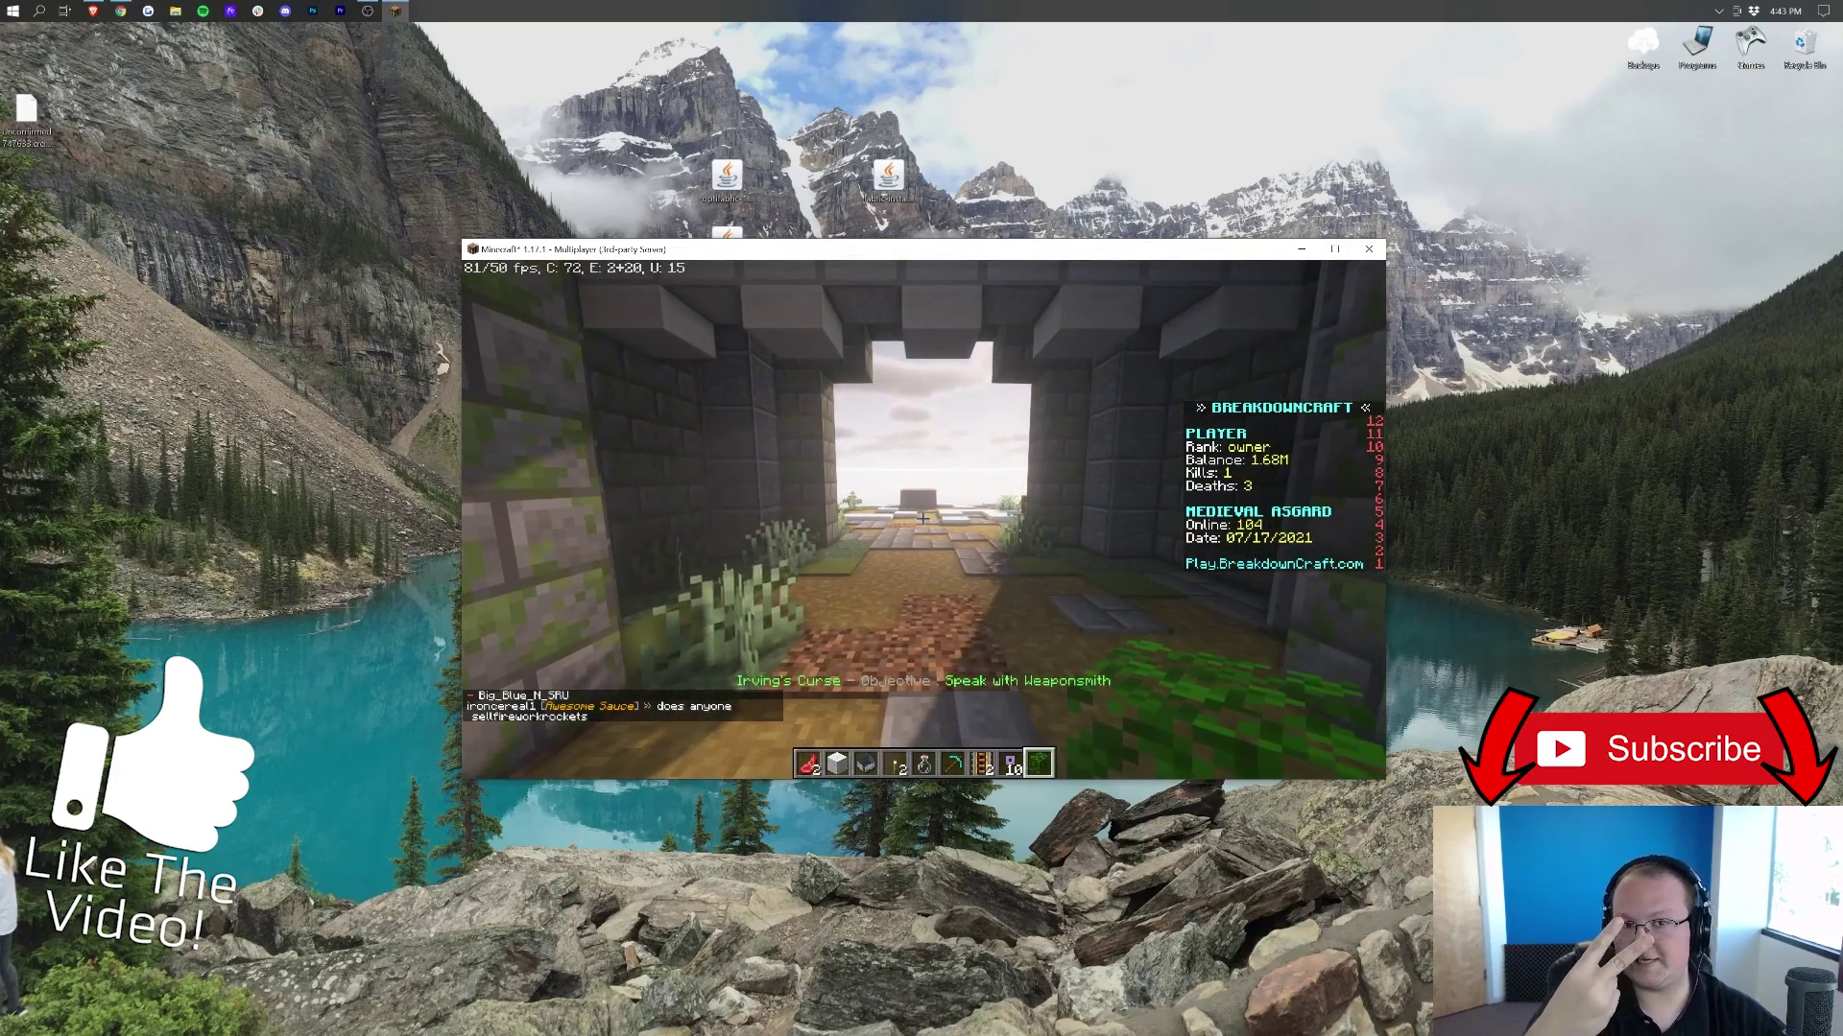